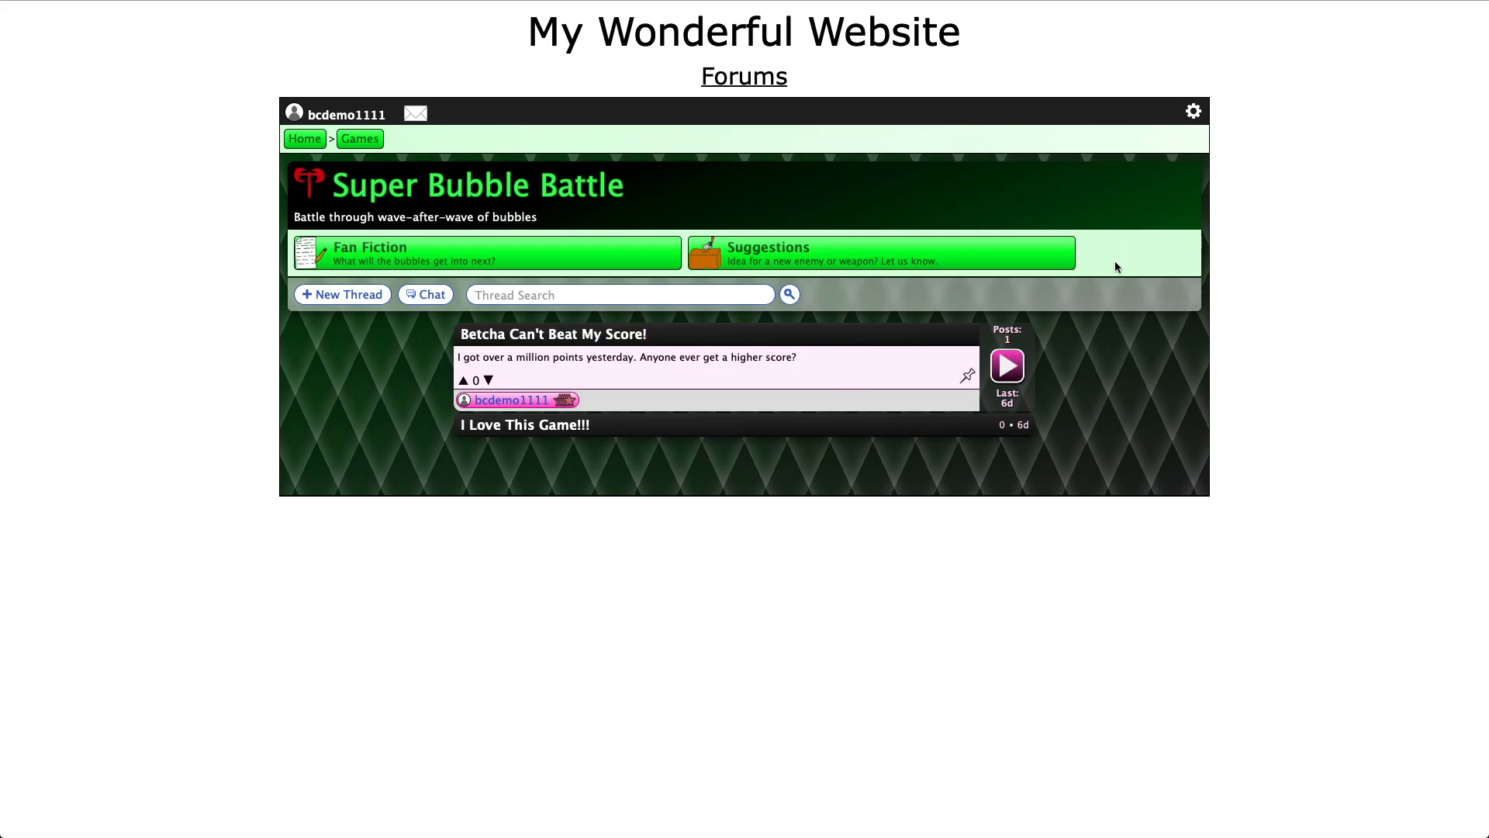
Open the threads appearance settings and set the theme color to a dark purple from the color spectrum
{"action": "left_click", "coordinate": [1193, 112]}
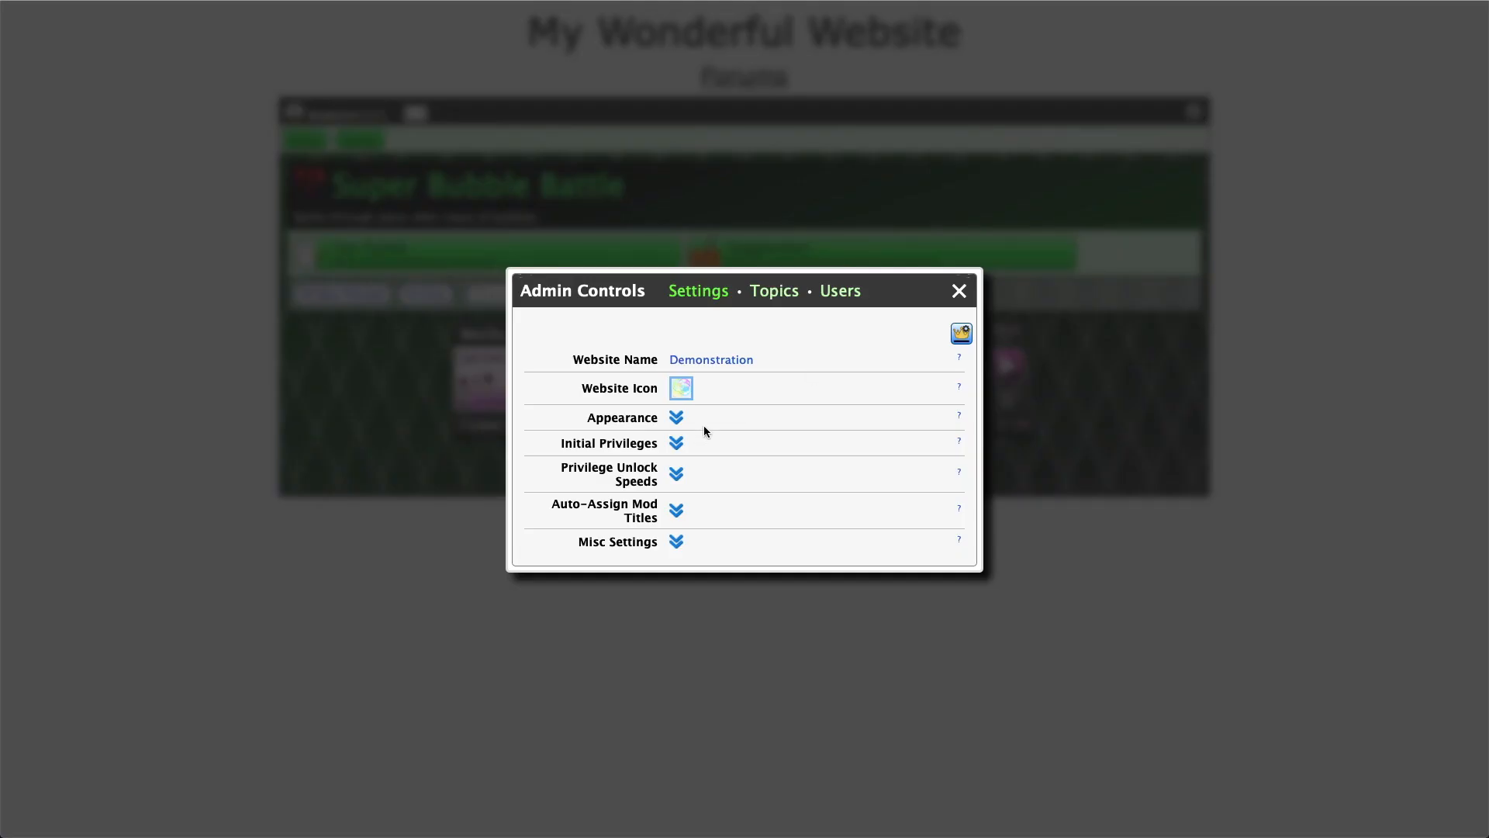
{"action": "left_click", "coordinate": [676, 418]}
{"action": "left_click", "coordinate": [677, 435]}
{"action": "left_click", "coordinate": [1351, 87]}
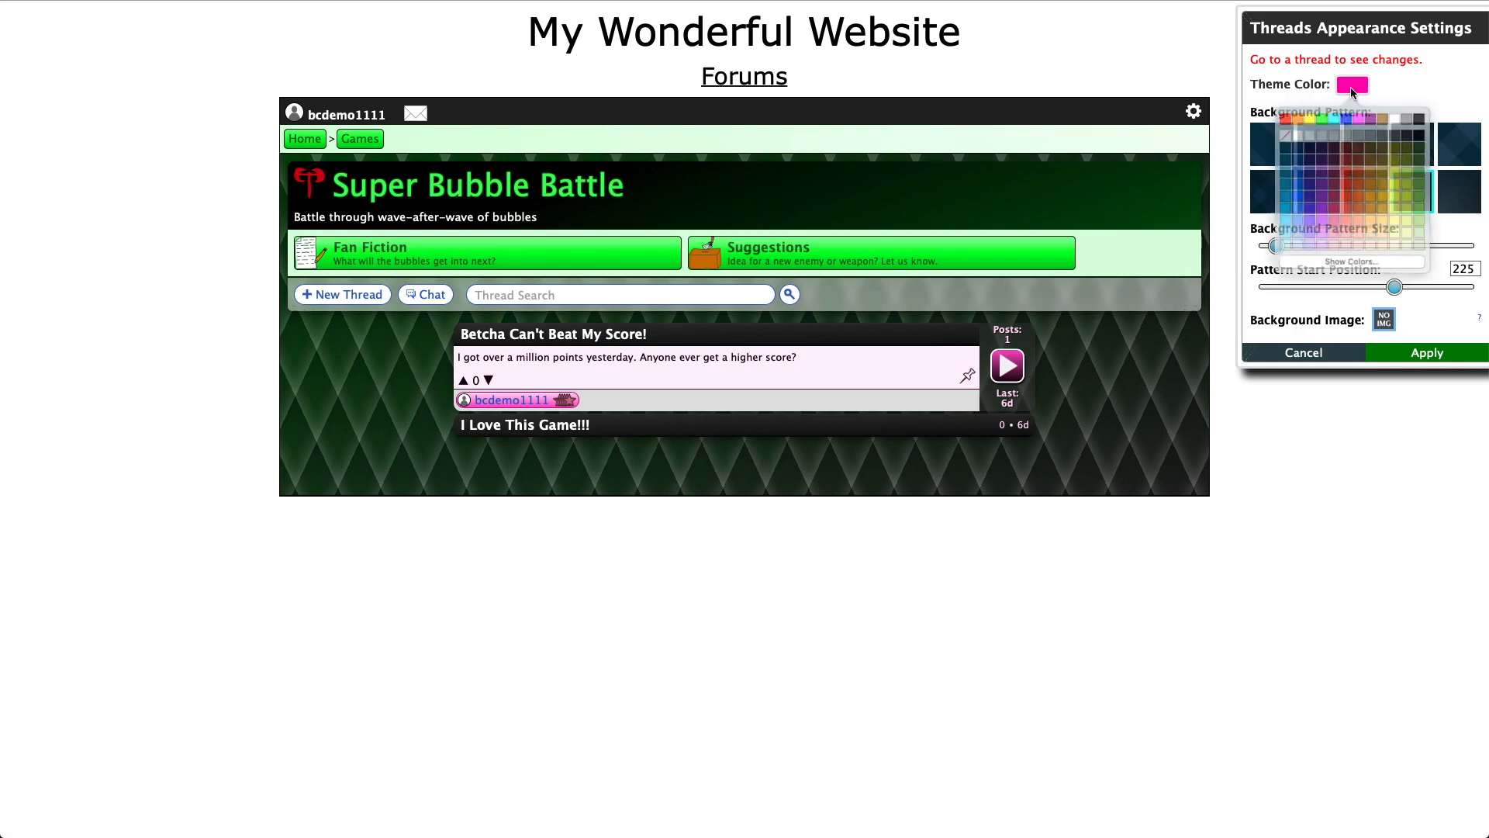
{"action": "left_click", "coordinate": [1349, 261]}
{"action": "left_click", "coordinate": [1179, 449]}
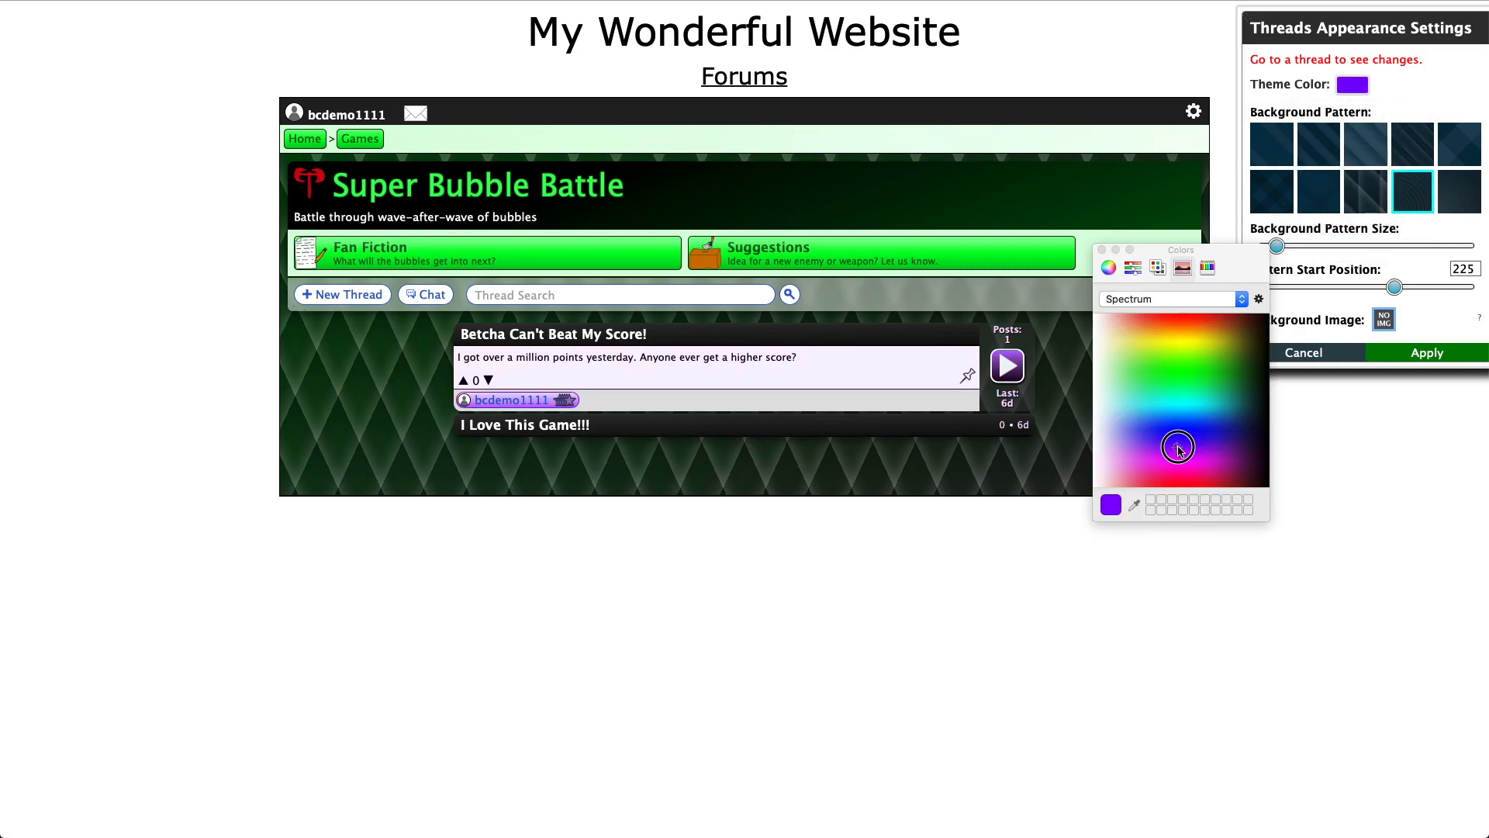
{"action": "left_click", "coordinate": [1233, 446]}
{"action": "left_click_drag", "start_coordinate": [1234, 444], "coordinate": [1232, 440]}
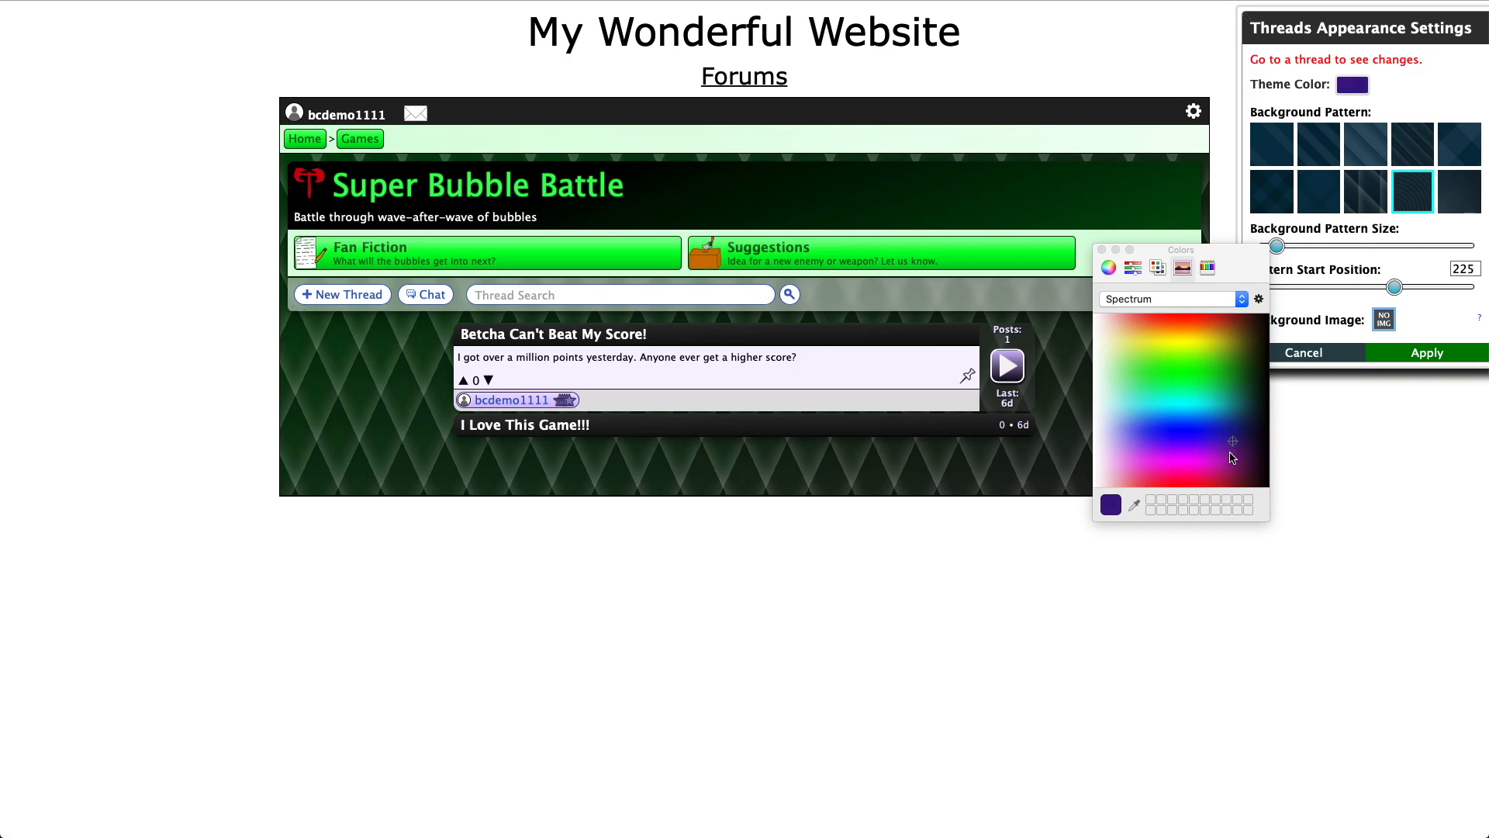
Preview the theme in the 'Betcha Can't Beat My Score!' thread, apply the appearance settings, and close admin controls
{"action": "left_click", "coordinate": [1007, 369]}
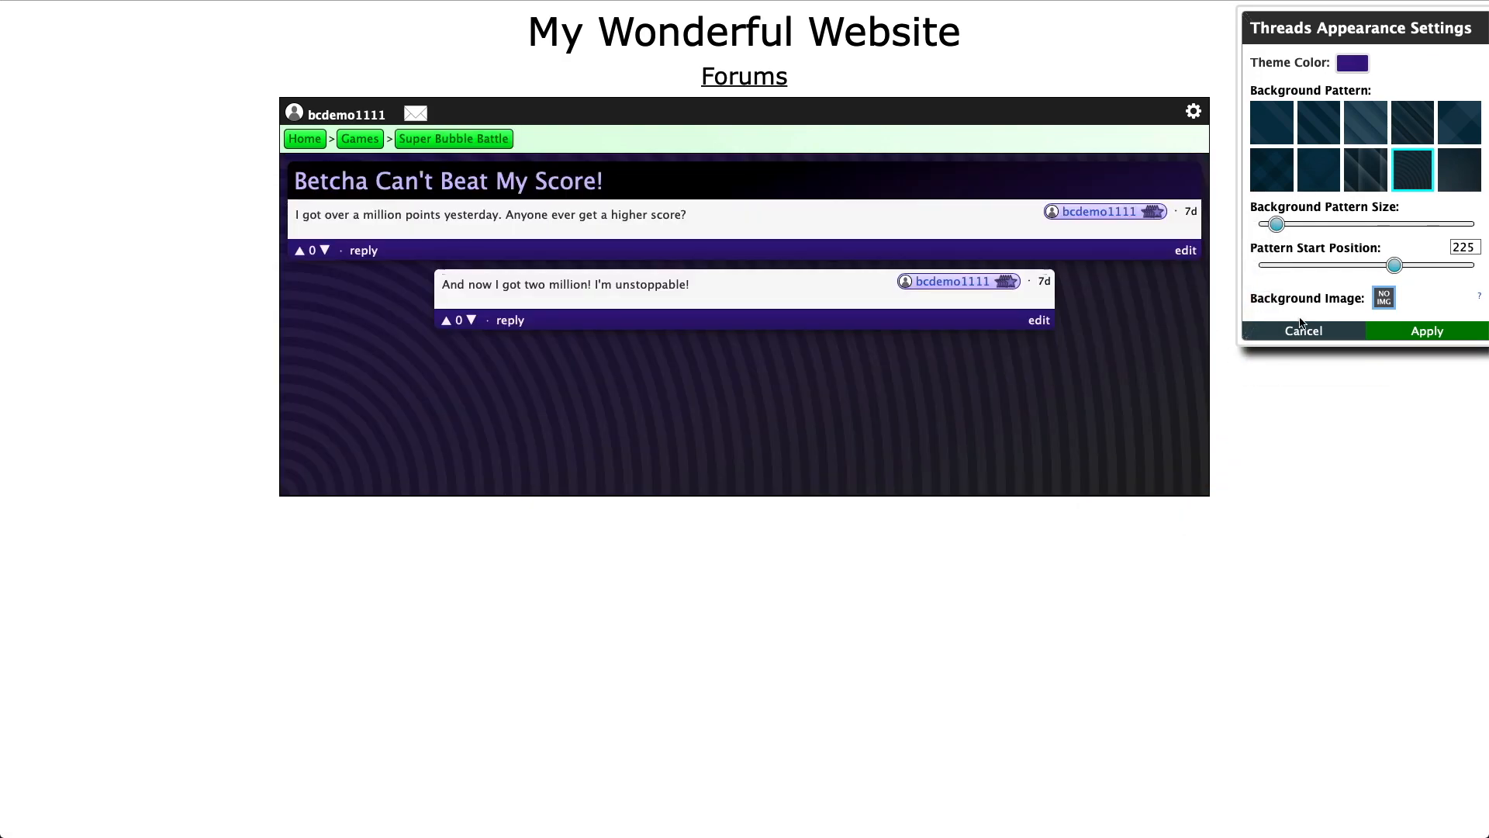
{"action": "left_click", "coordinate": [1427, 331]}
{"action": "left_click", "coordinate": [870, 462]}
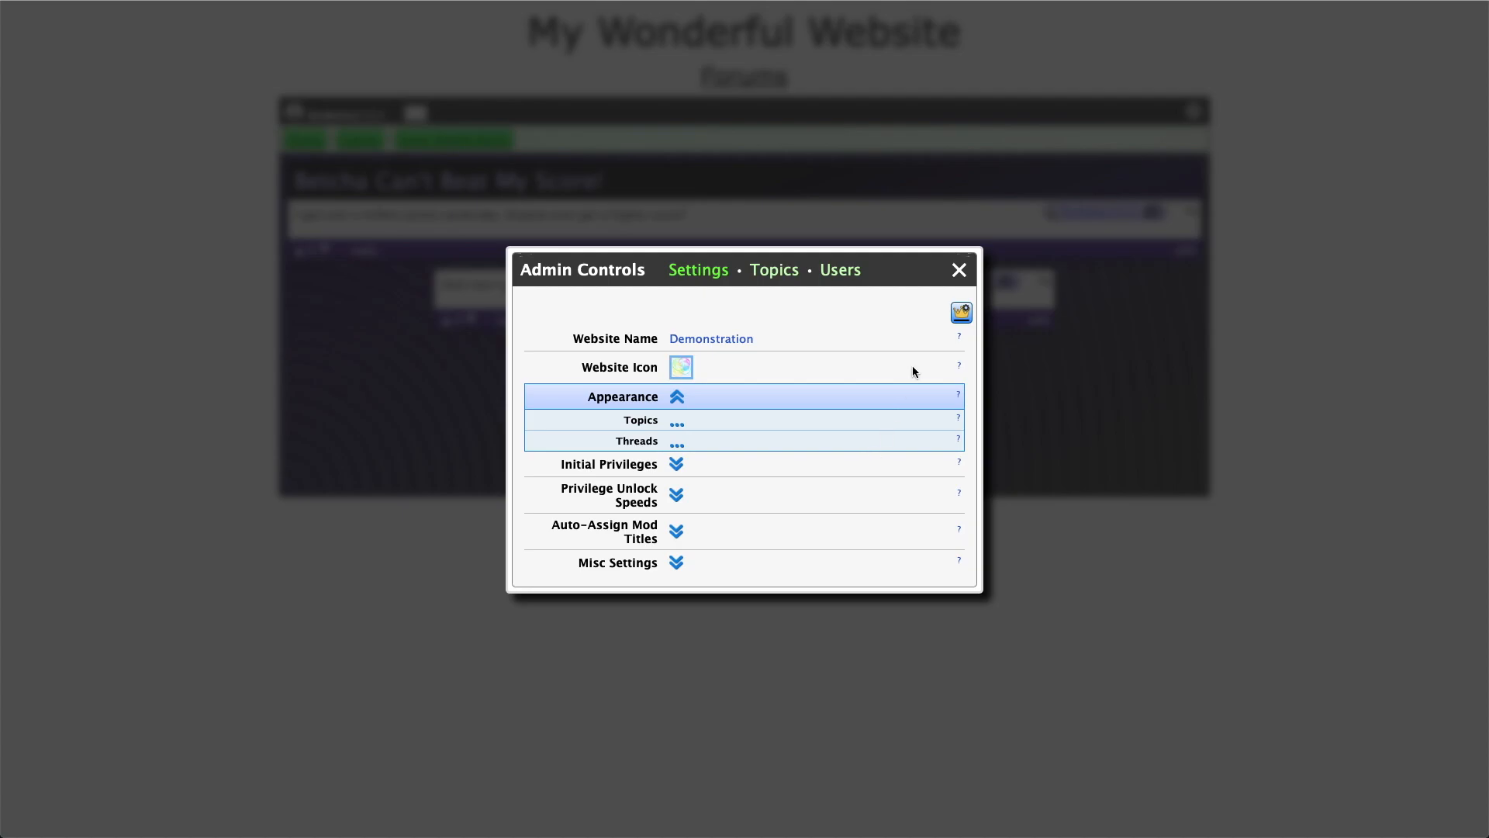
{"action": "left_click", "coordinate": [961, 270]}
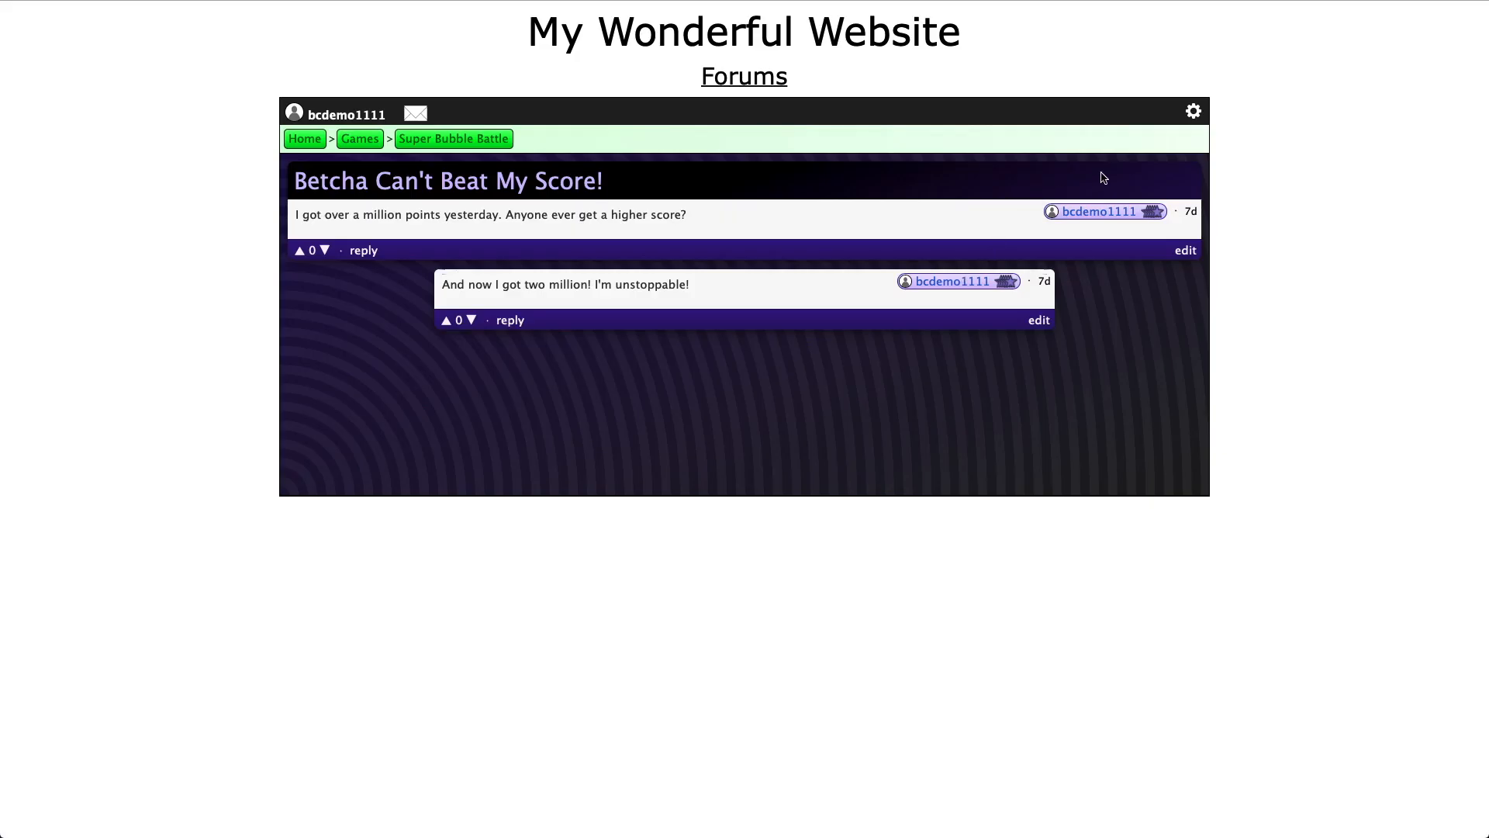
Open the privileges tab of User1370's profile from the admin controls user list
{"action": "left_click", "coordinate": [1191, 116]}
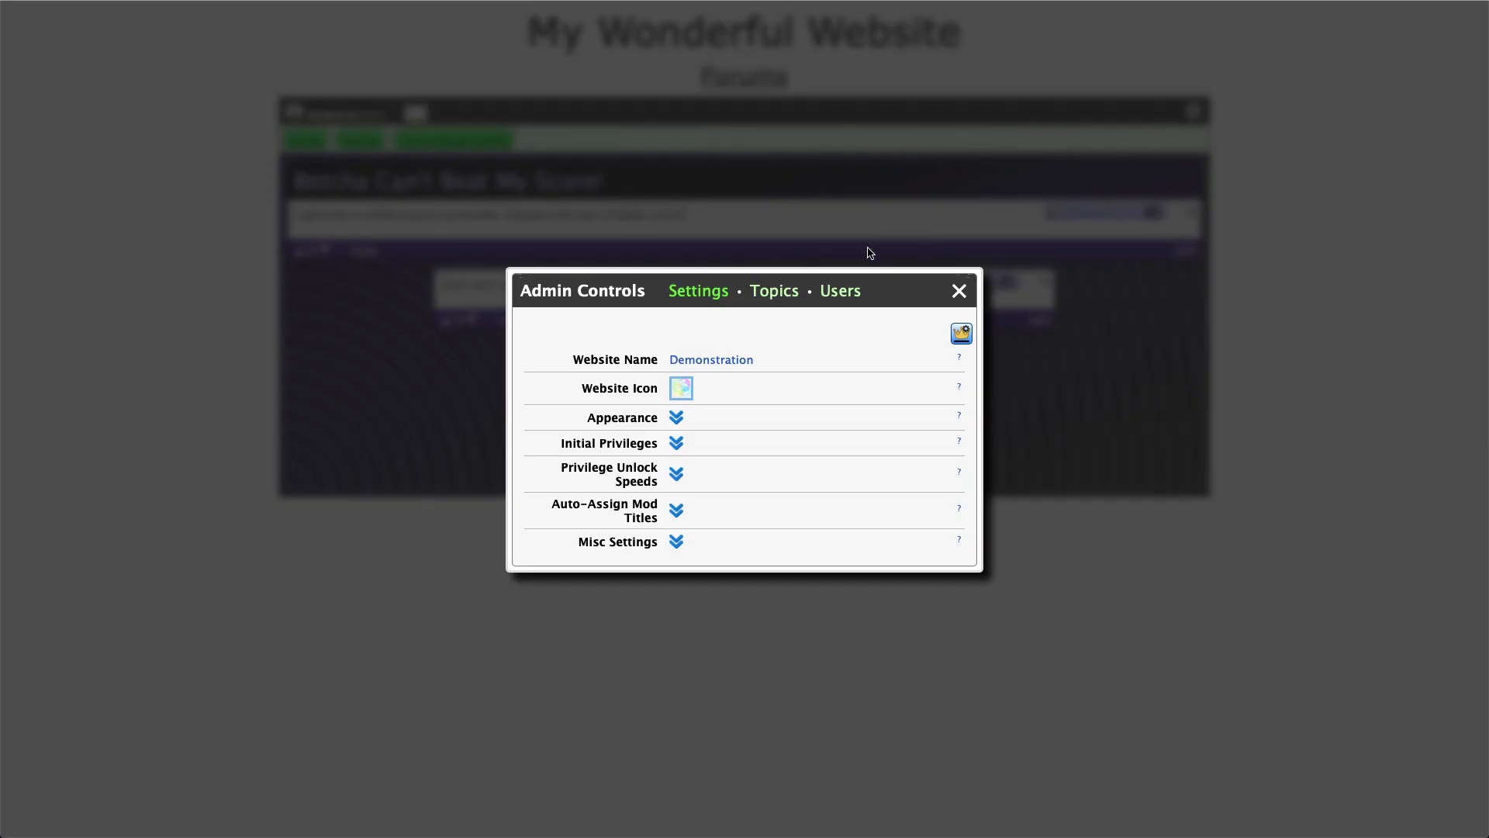
{"action": "left_click", "coordinate": [847, 291]}
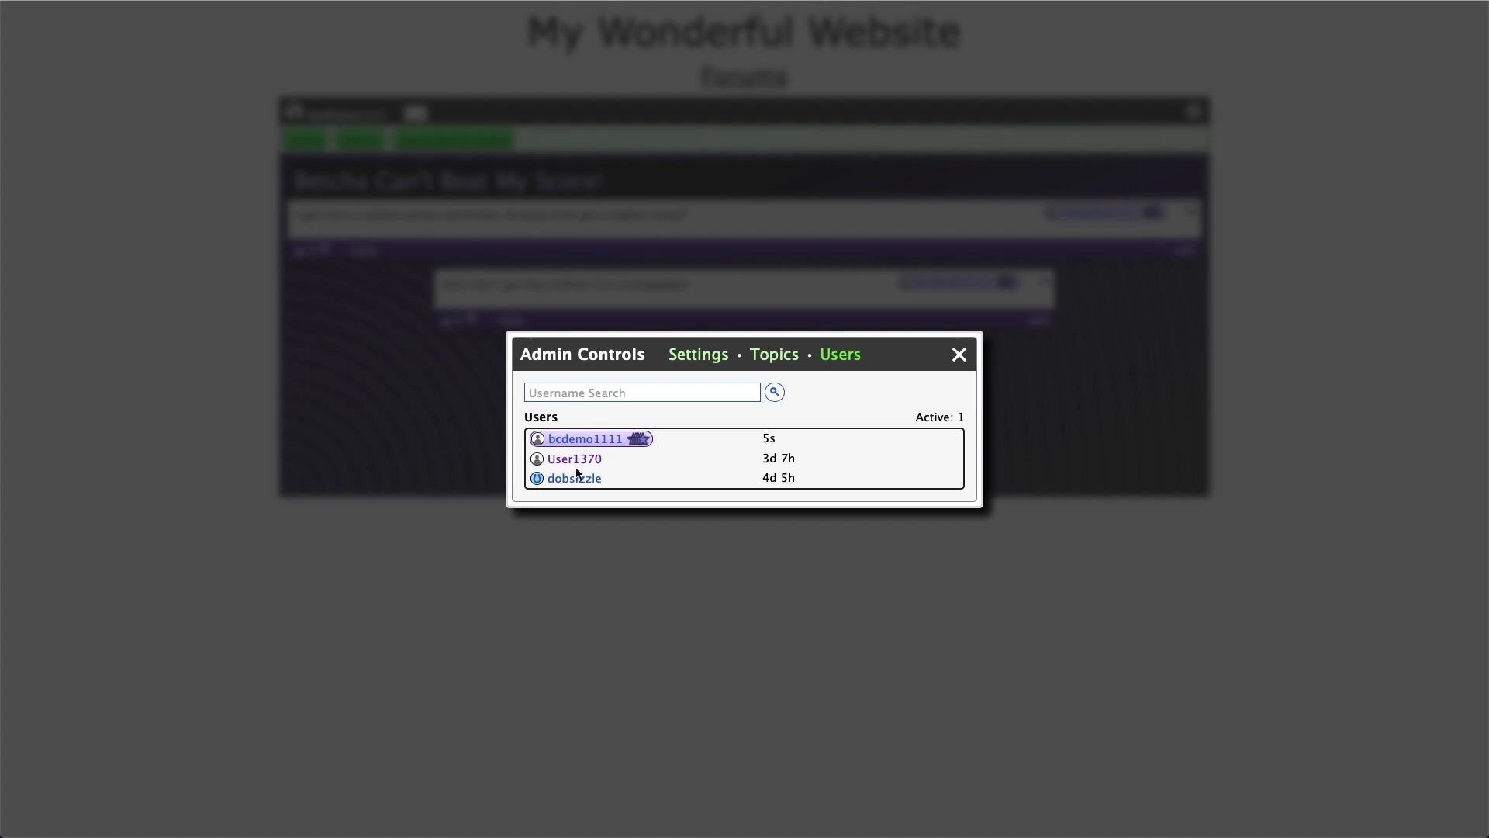
{"action": "left_click", "coordinate": [582, 459]}
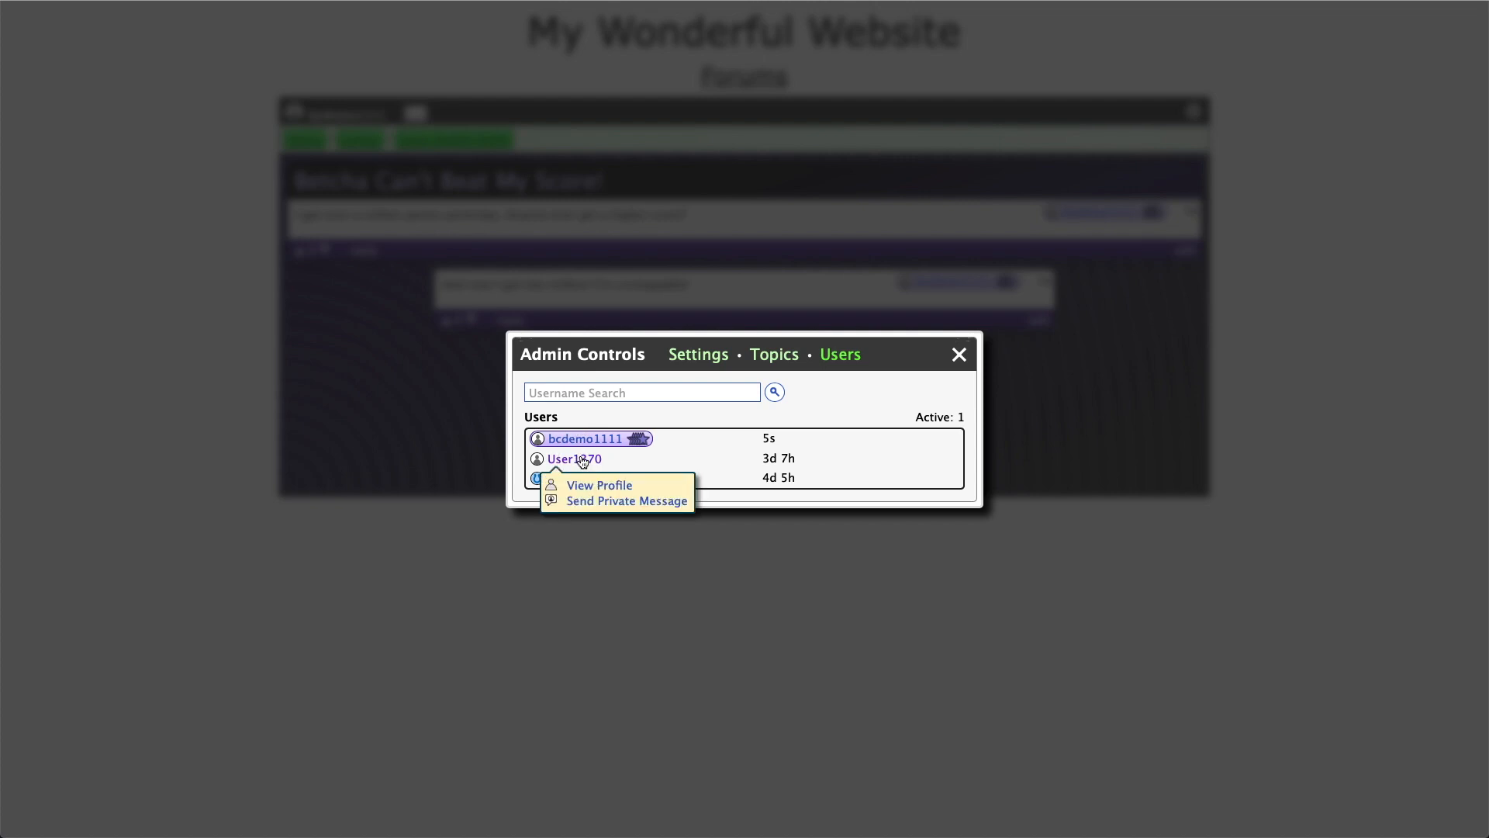
{"action": "left_click", "coordinate": [607, 486]}
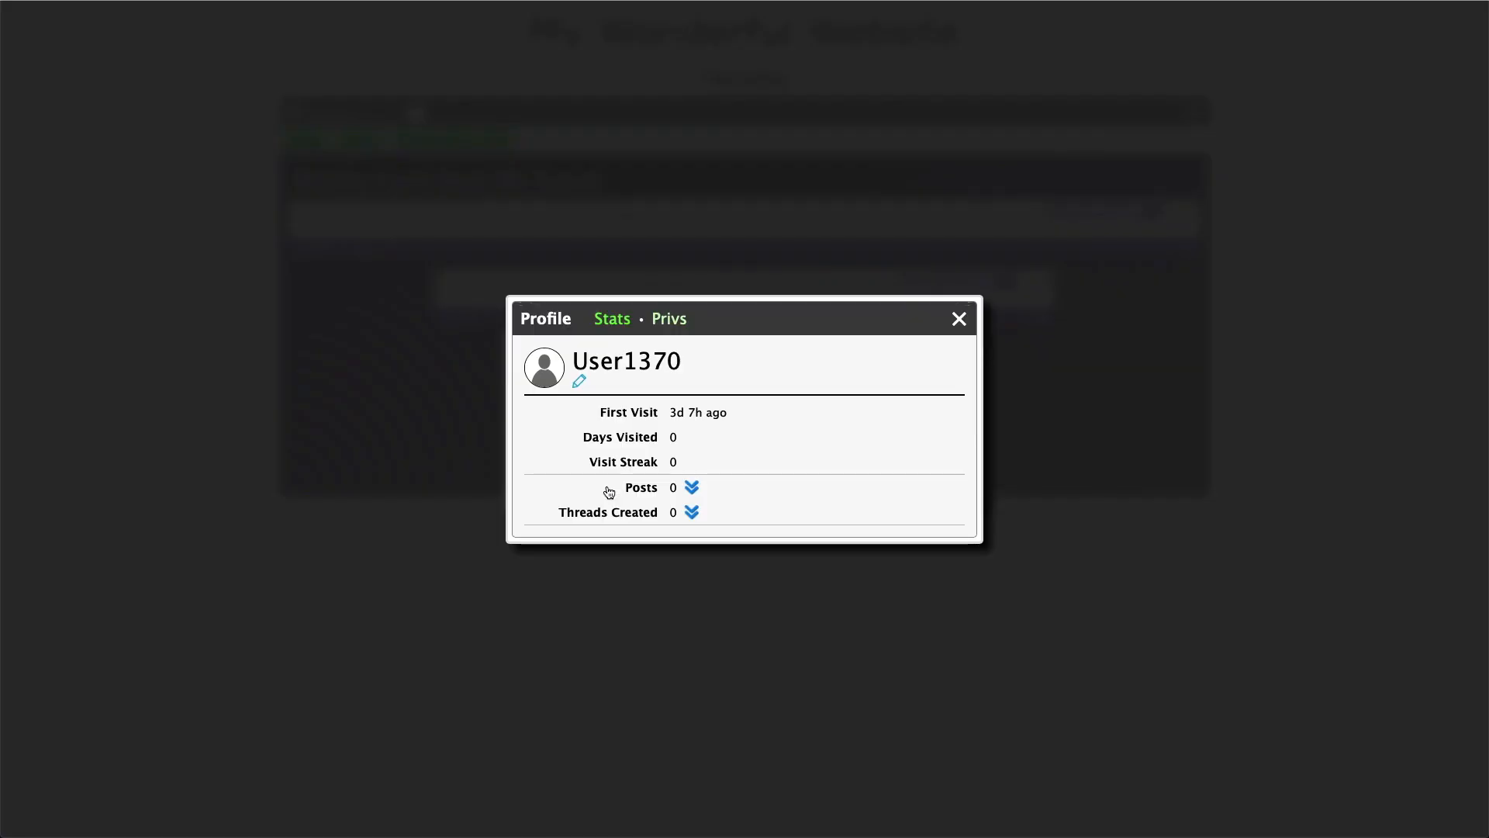
{"action": "left_click", "coordinate": [679, 321]}
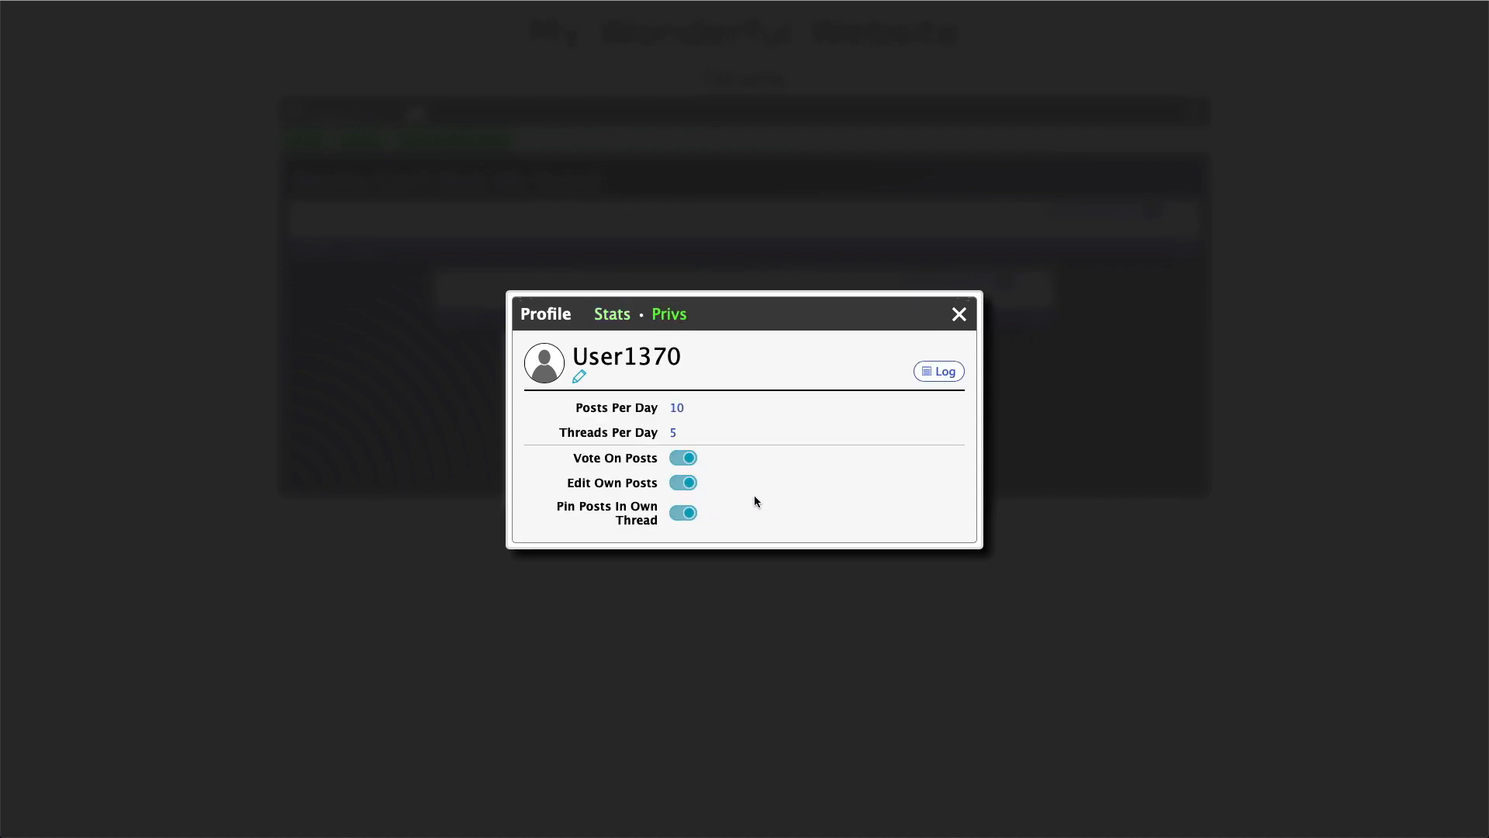
Set User1370's posts per day to 0, reverting after 1 day, with the reason 'You need to stop swearing.'
{"action": "left_click", "coordinate": [678, 407]}
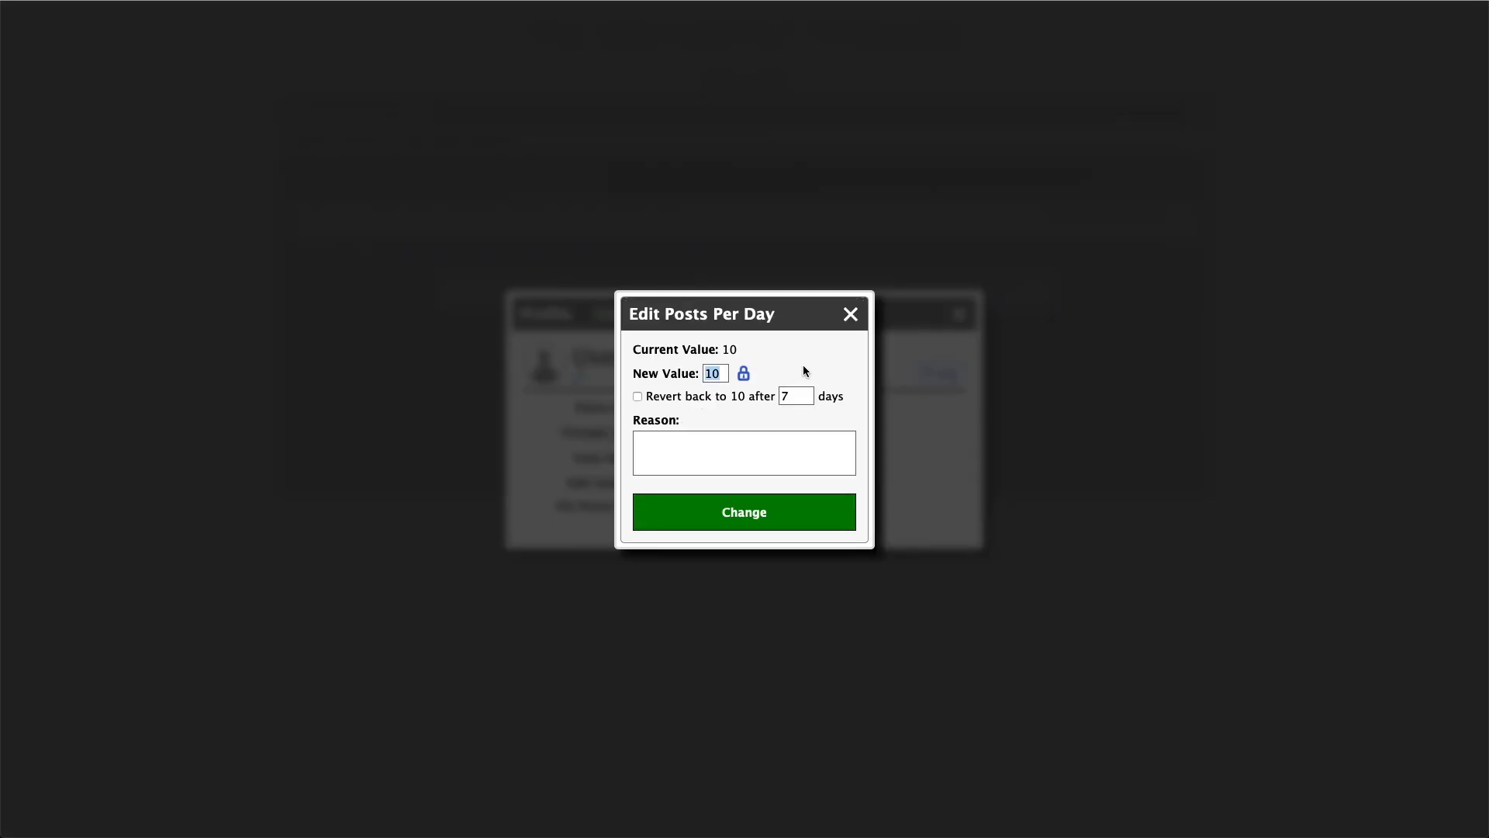
{"action": "left_click", "coordinate": [851, 314]}
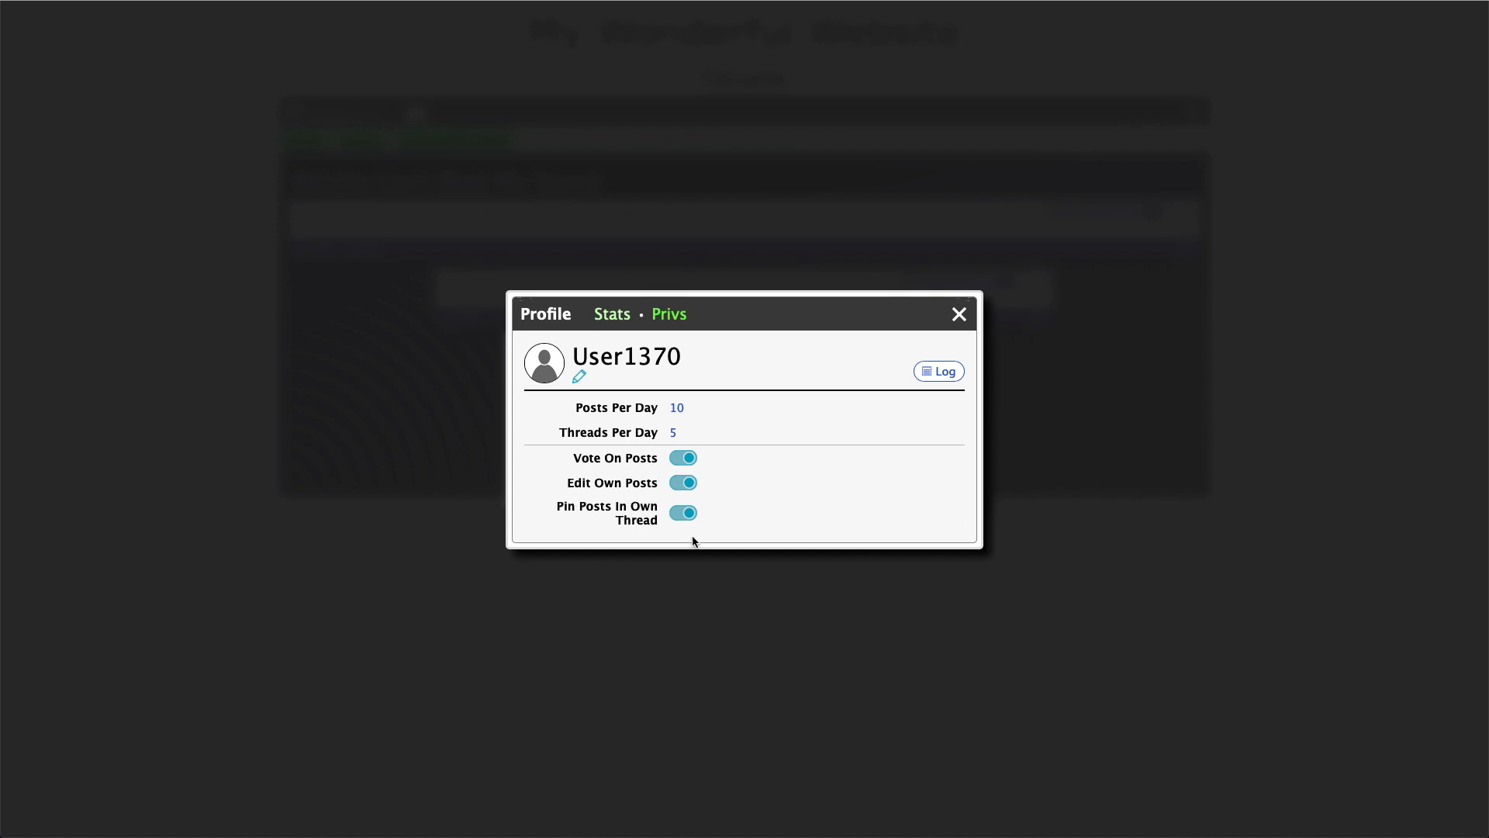
{"action": "left_click", "coordinate": [676, 409]}
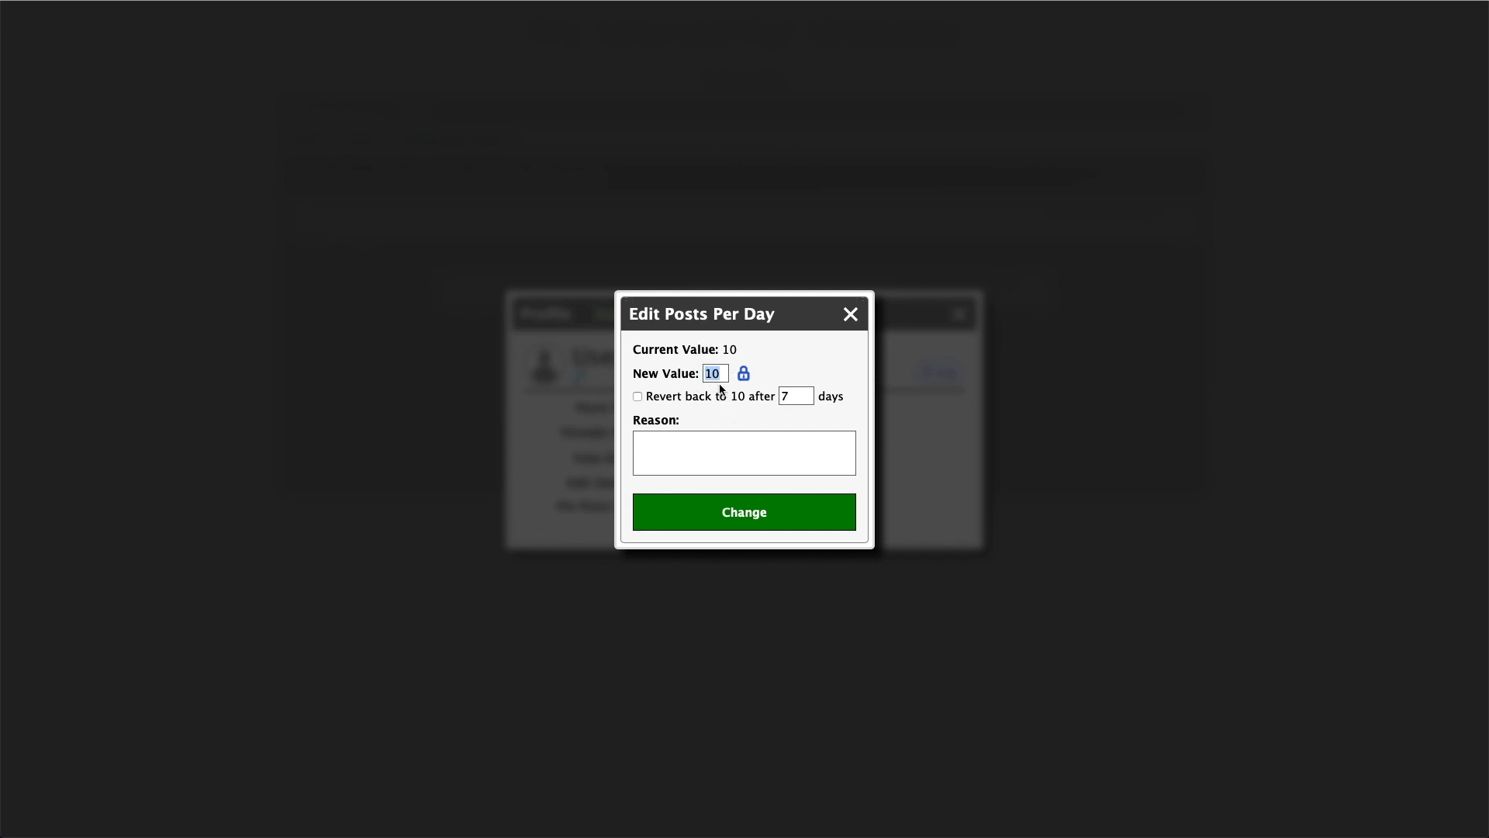
{"action": "type", "text": "0"}
{"action": "left_click", "coordinate": [751, 398]}
{"action": "left_click", "coordinate": [747, 452]}
{"action": "type", "text": "You need to stop swearing."}
{"action": "left_click", "coordinate": [741, 520]}
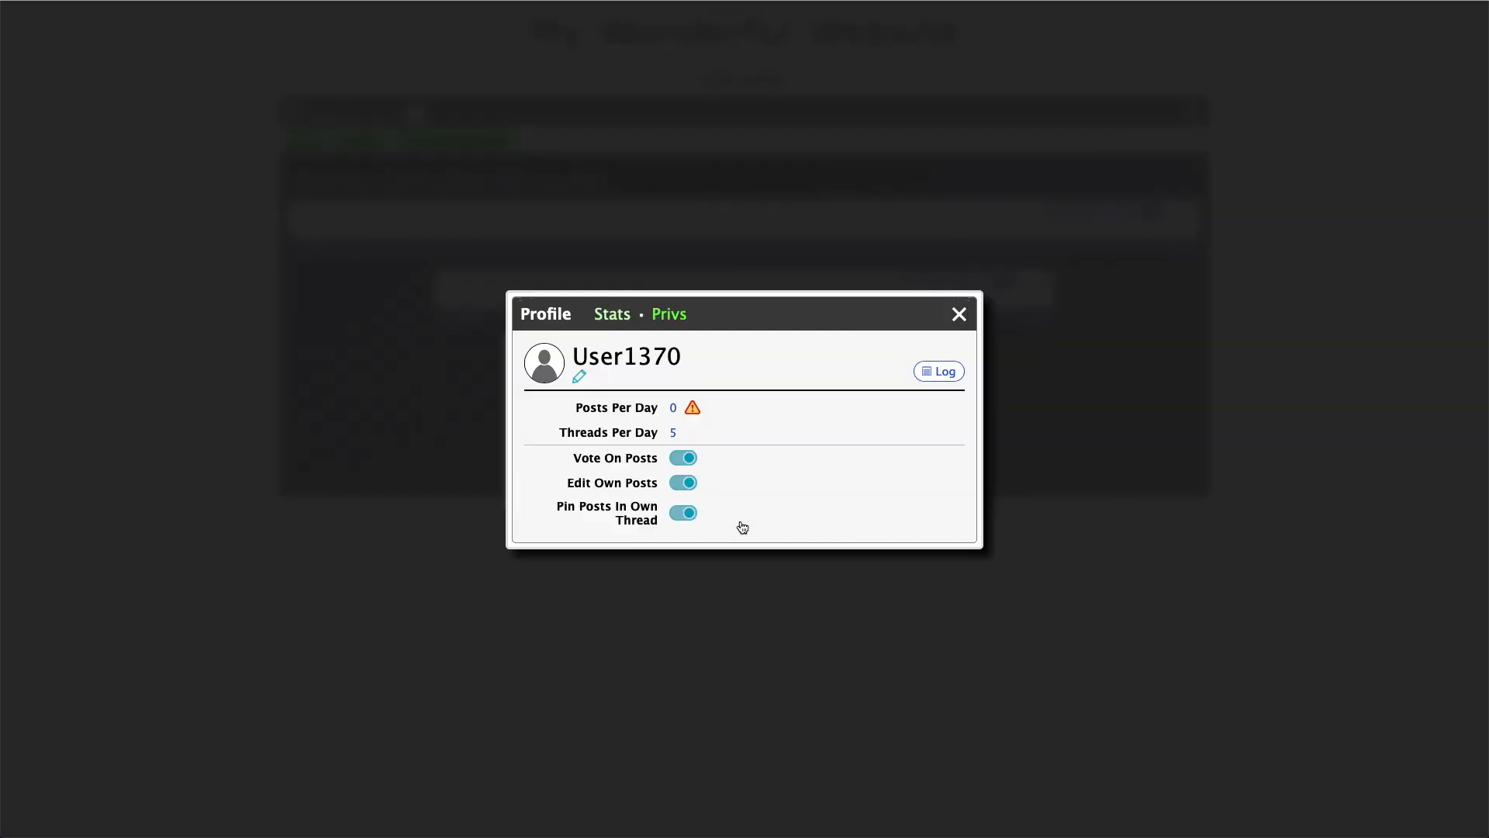
Inspect the warning beside posts per day and the Posts Per Day edit dialog
{"action": "left_click", "coordinate": [691, 411]}
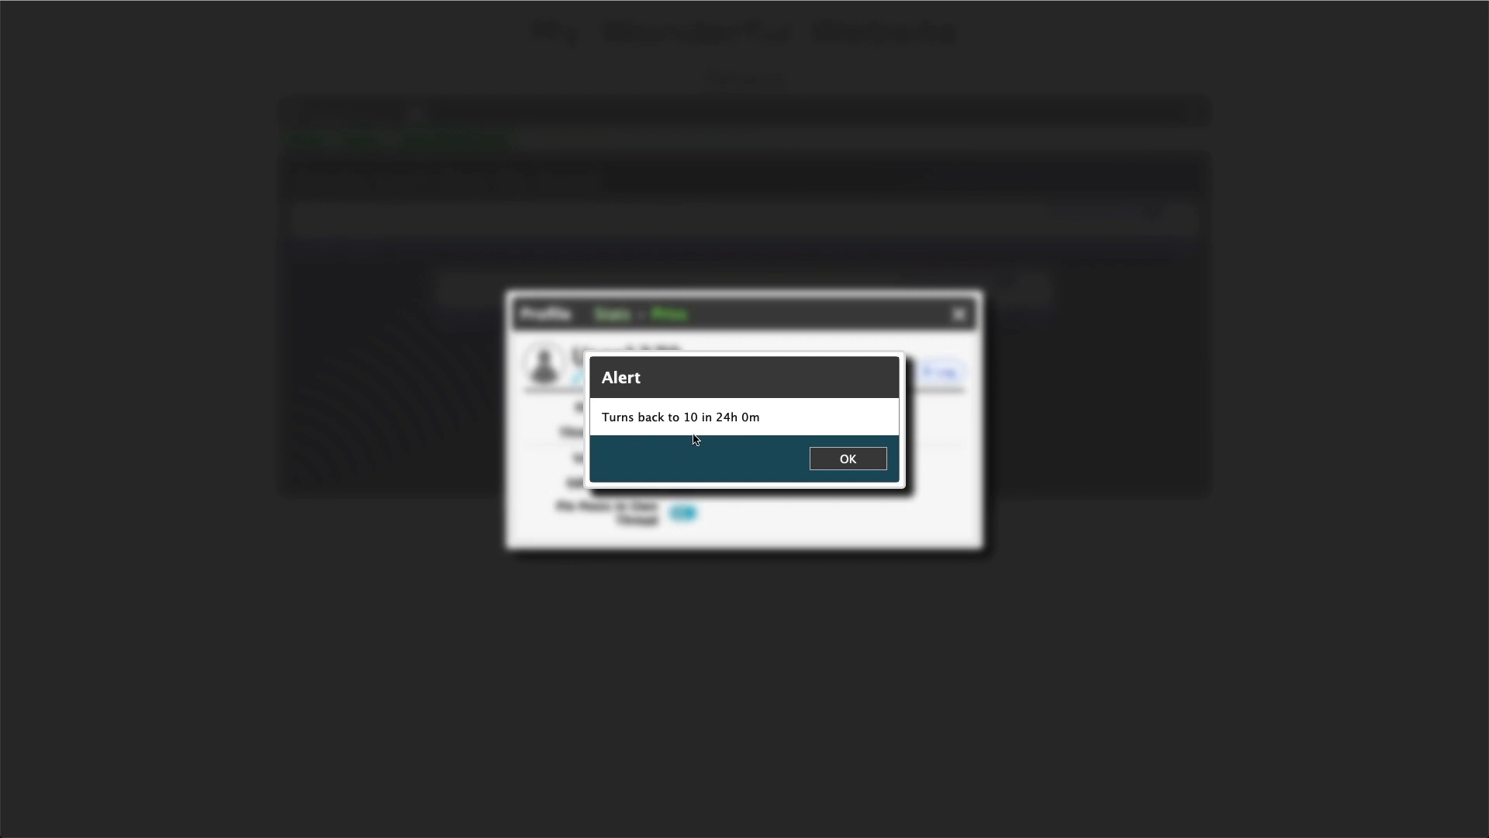
{"action": "left_click", "coordinate": [866, 463]}
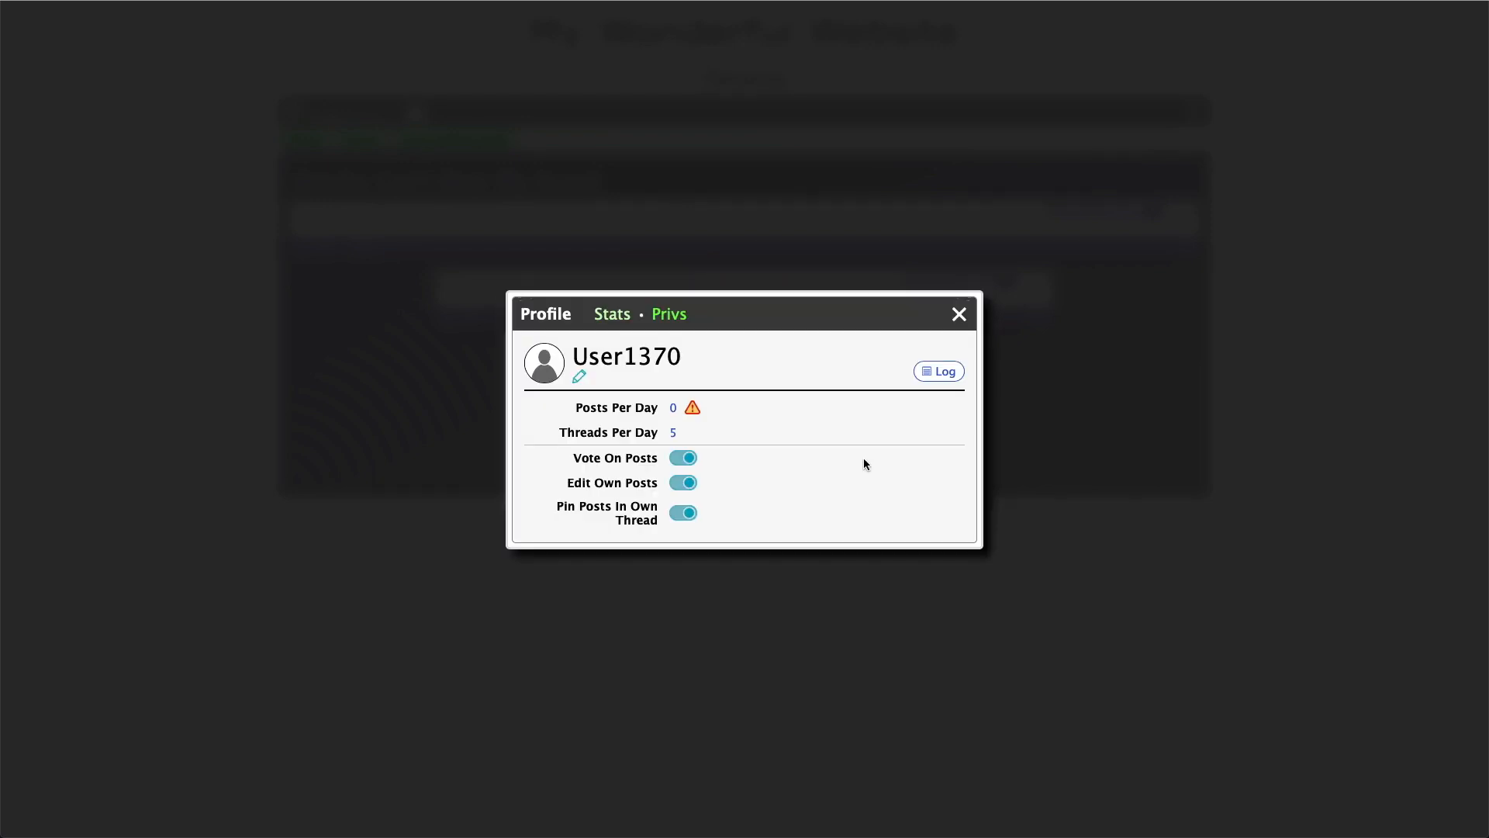
{"action": "left_click", "coordinate": [673, 409]}
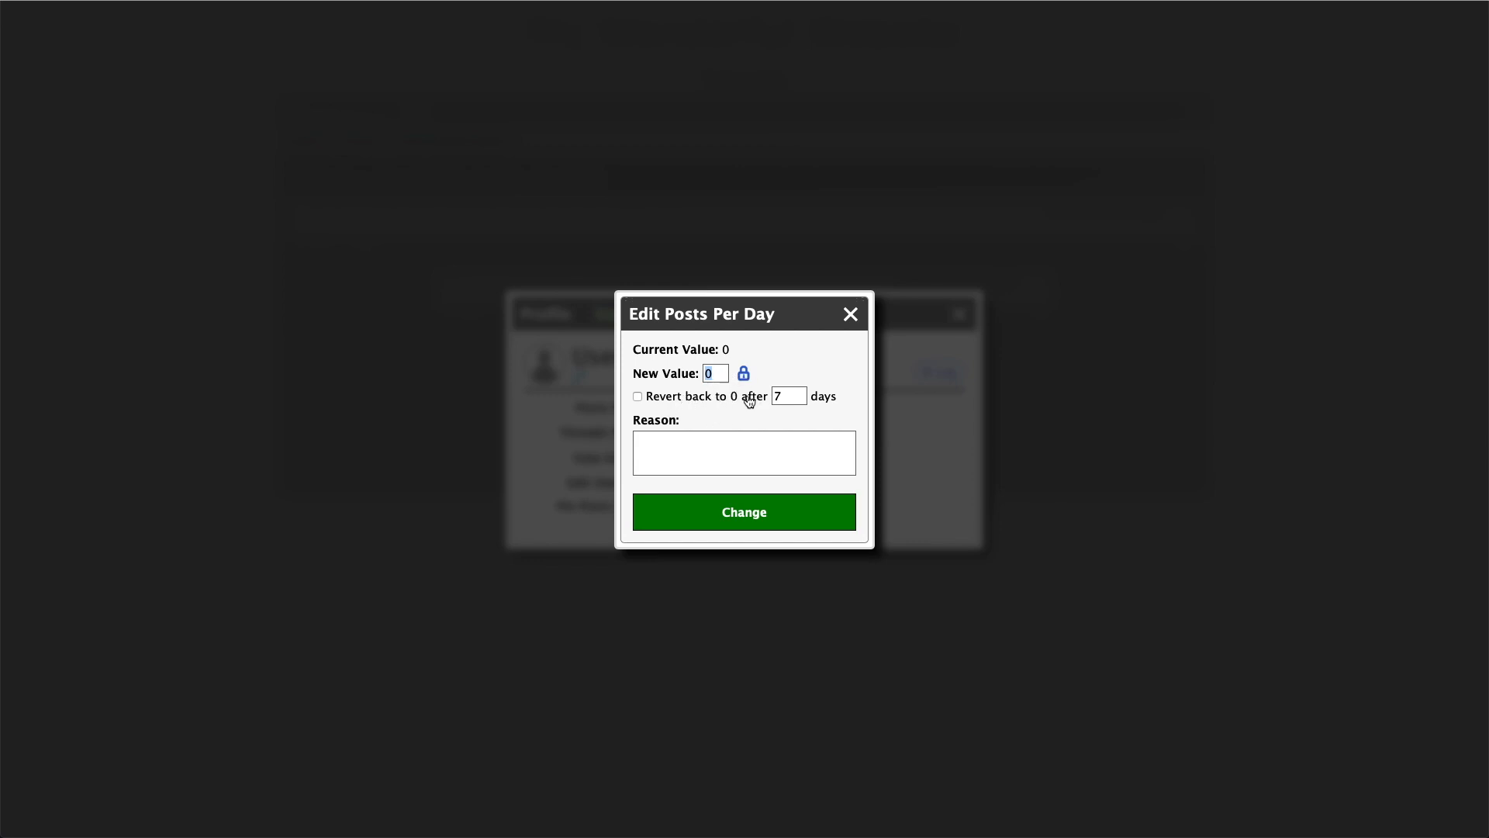
{"action": "left_click", "coordinate": [743, 375]}
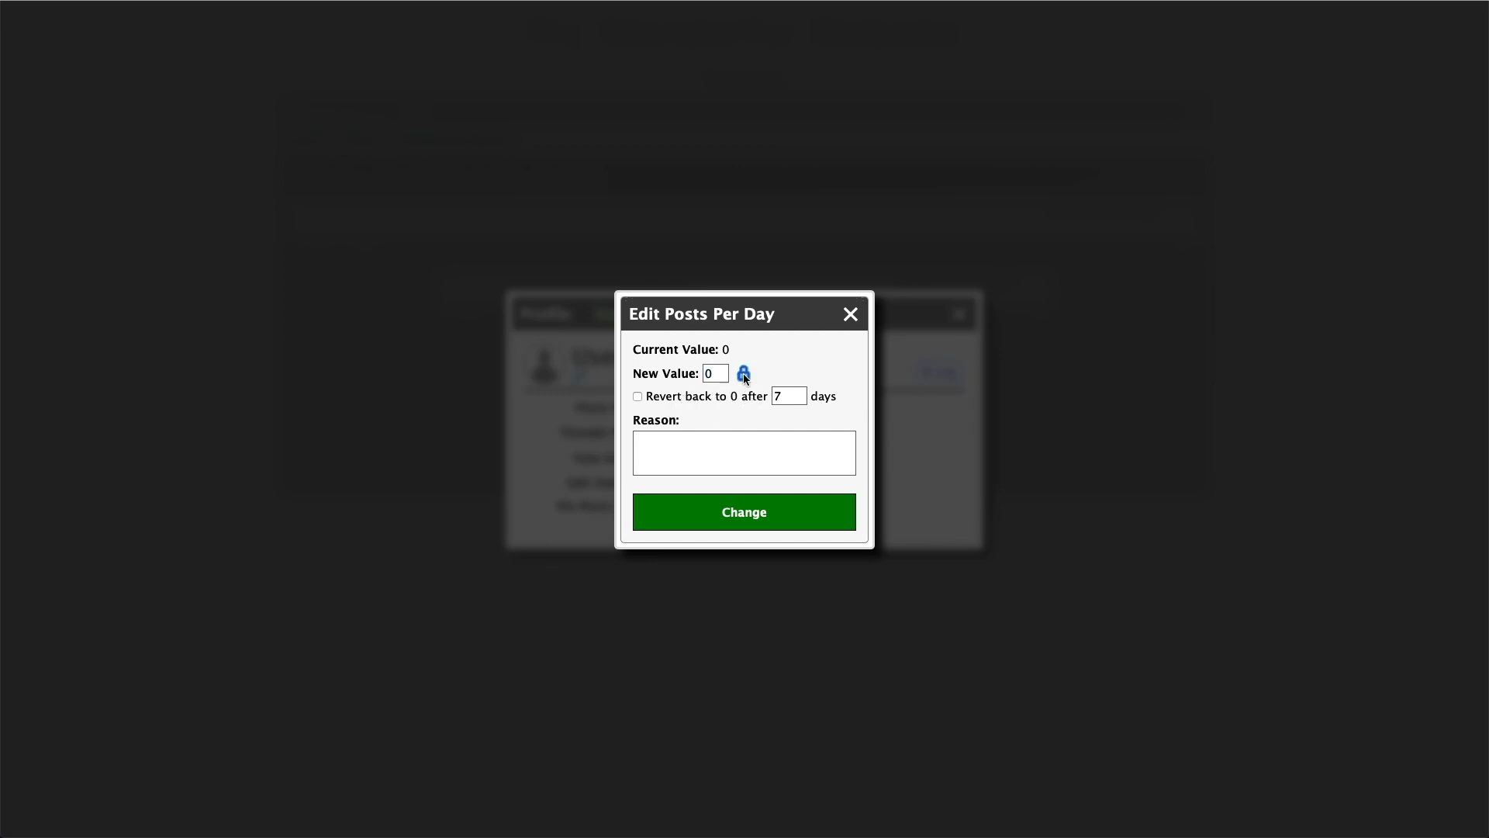
{"action": "left_click", "coordinate": [851, 315]}
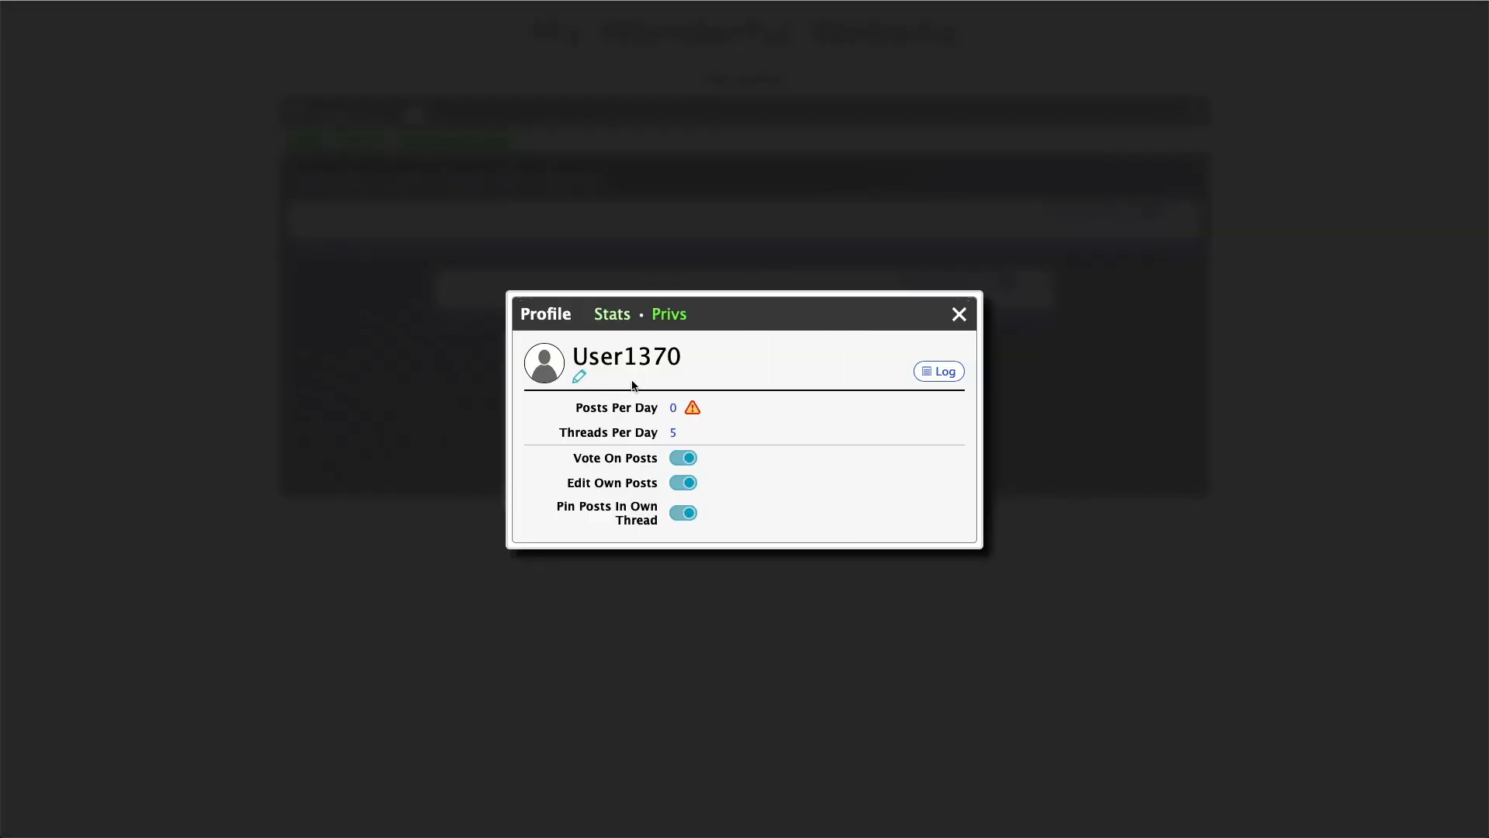
Restore User1370's posts per day to 10
{"action": "left_click", "coordinate": [669, 408]}
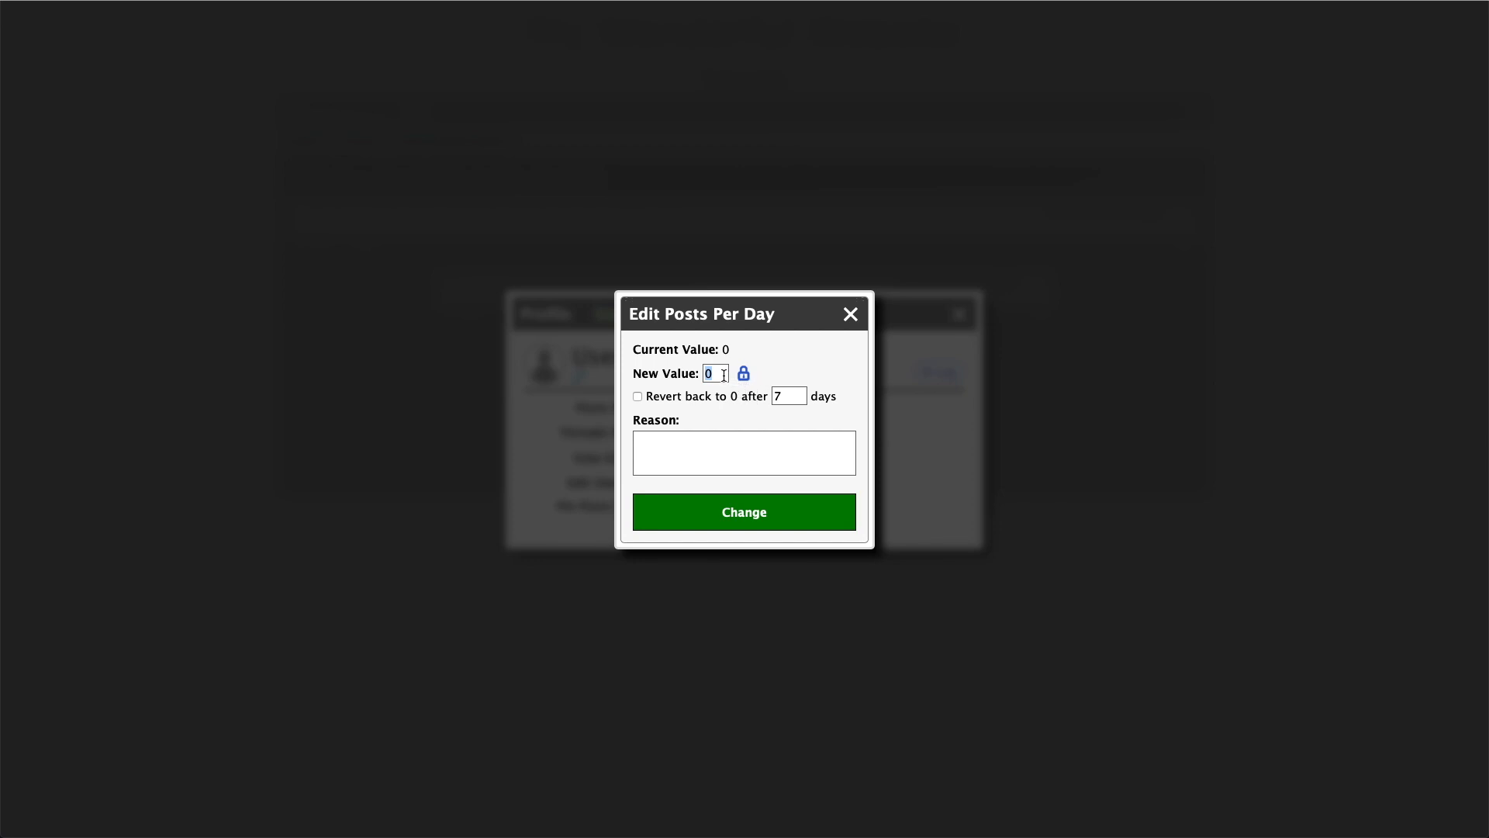
{"action": "type", "text": "1"}
{"action": "left_click", "coordinate": [761, 525]}
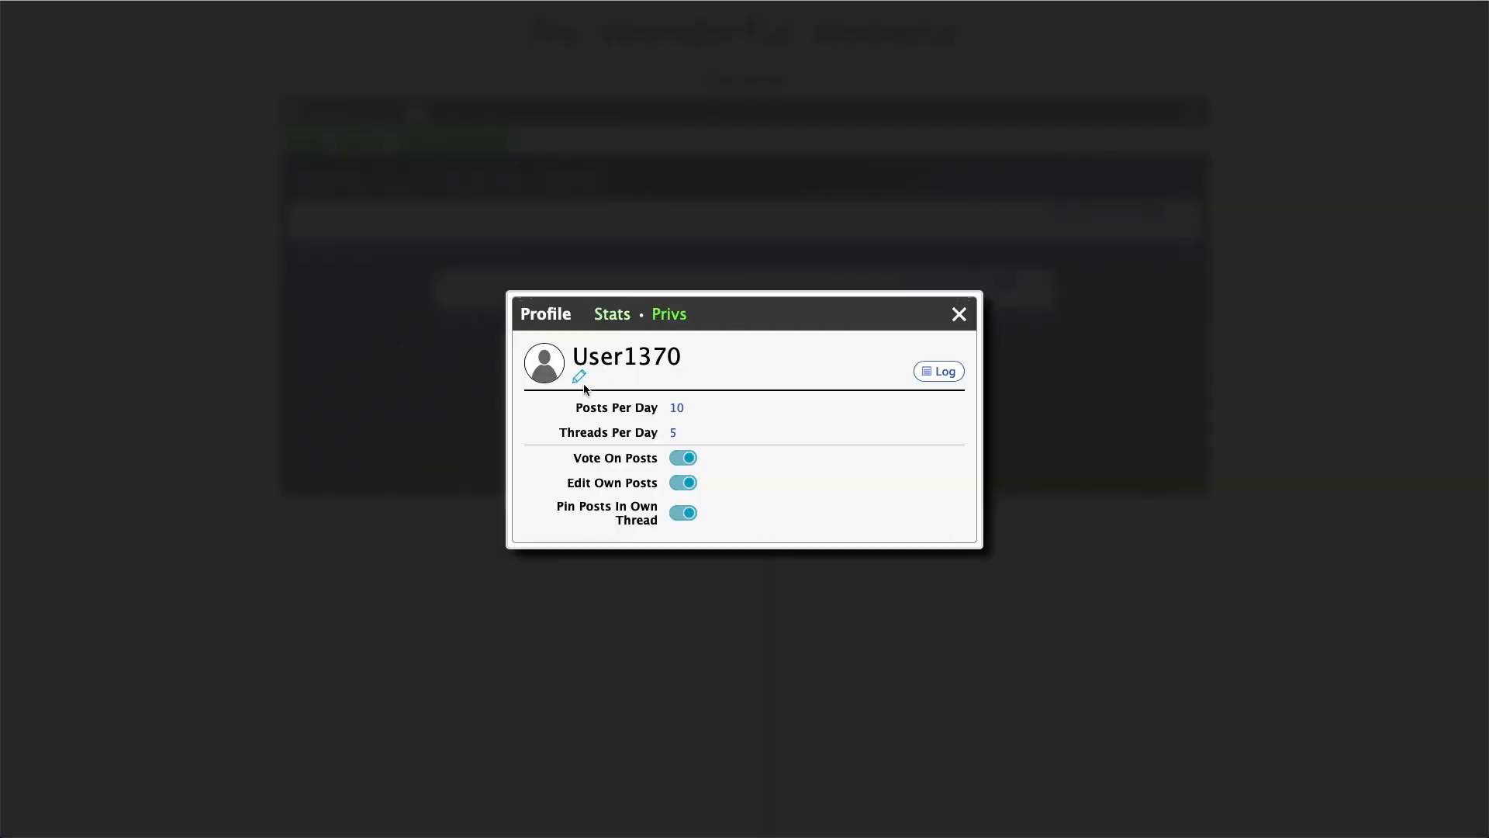
Open User1370's special privileges and set the Mod/Admin rank to Admin 2, syncing the privileges
{"action": "left_click", "coordinate": [621, 325]}
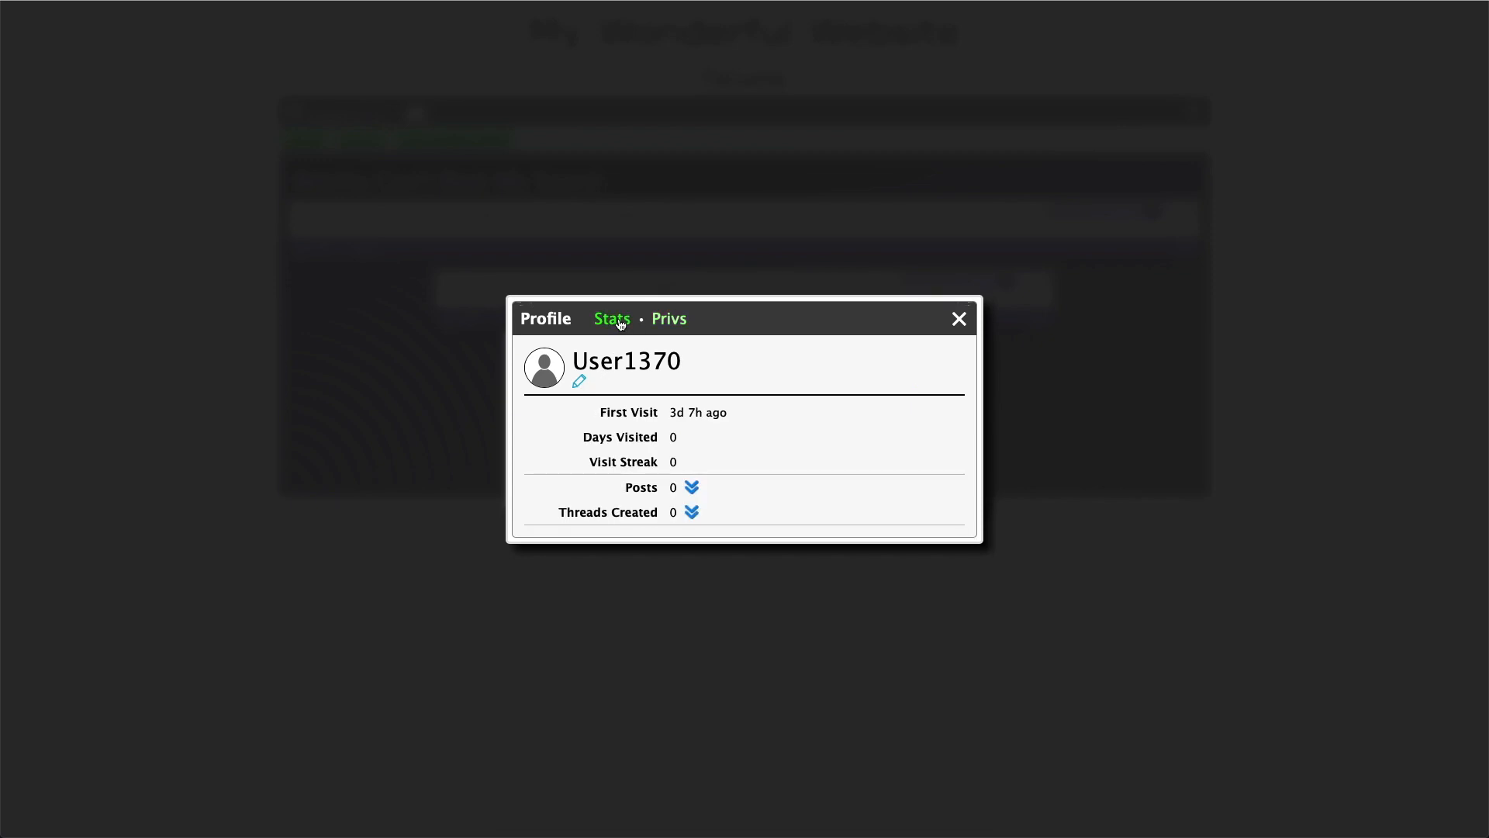
{"action": "left_click", "coordinate": [580, 384]}
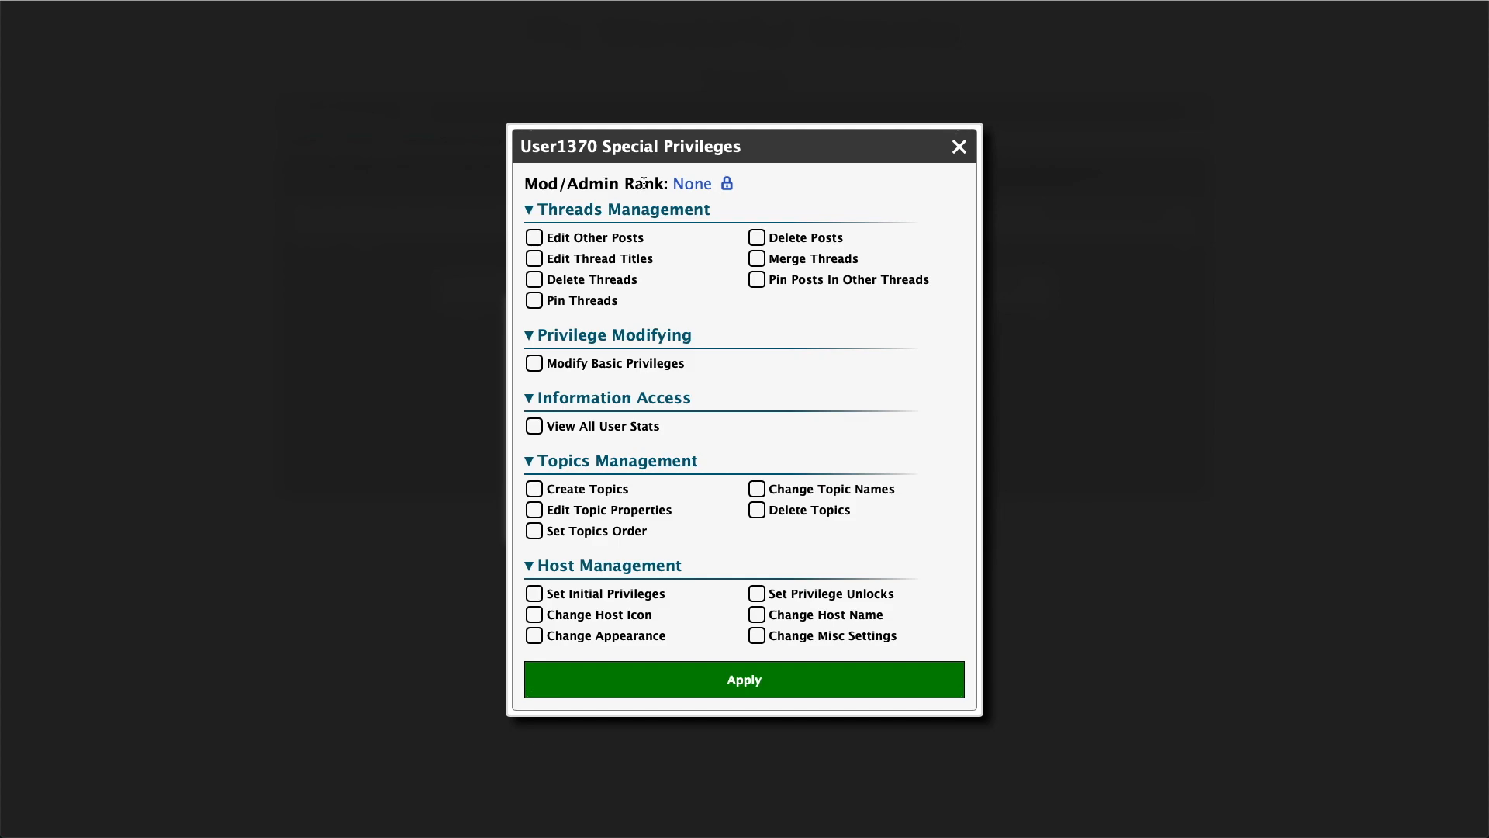
{"action": "left_click", "coordinate": [706, 187]}
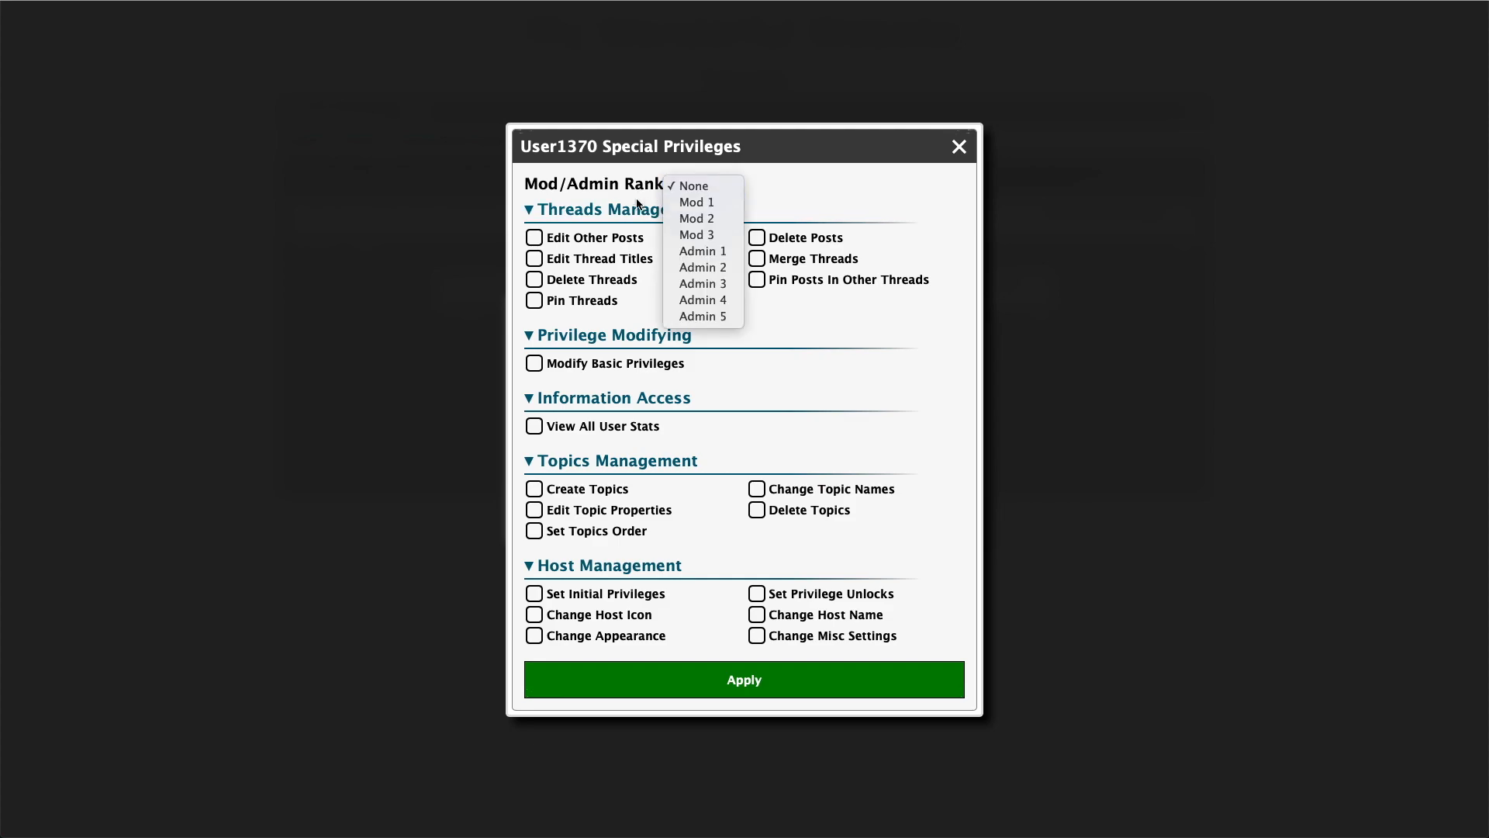
{"action": "left_click", "coordinate": [706, 268]}
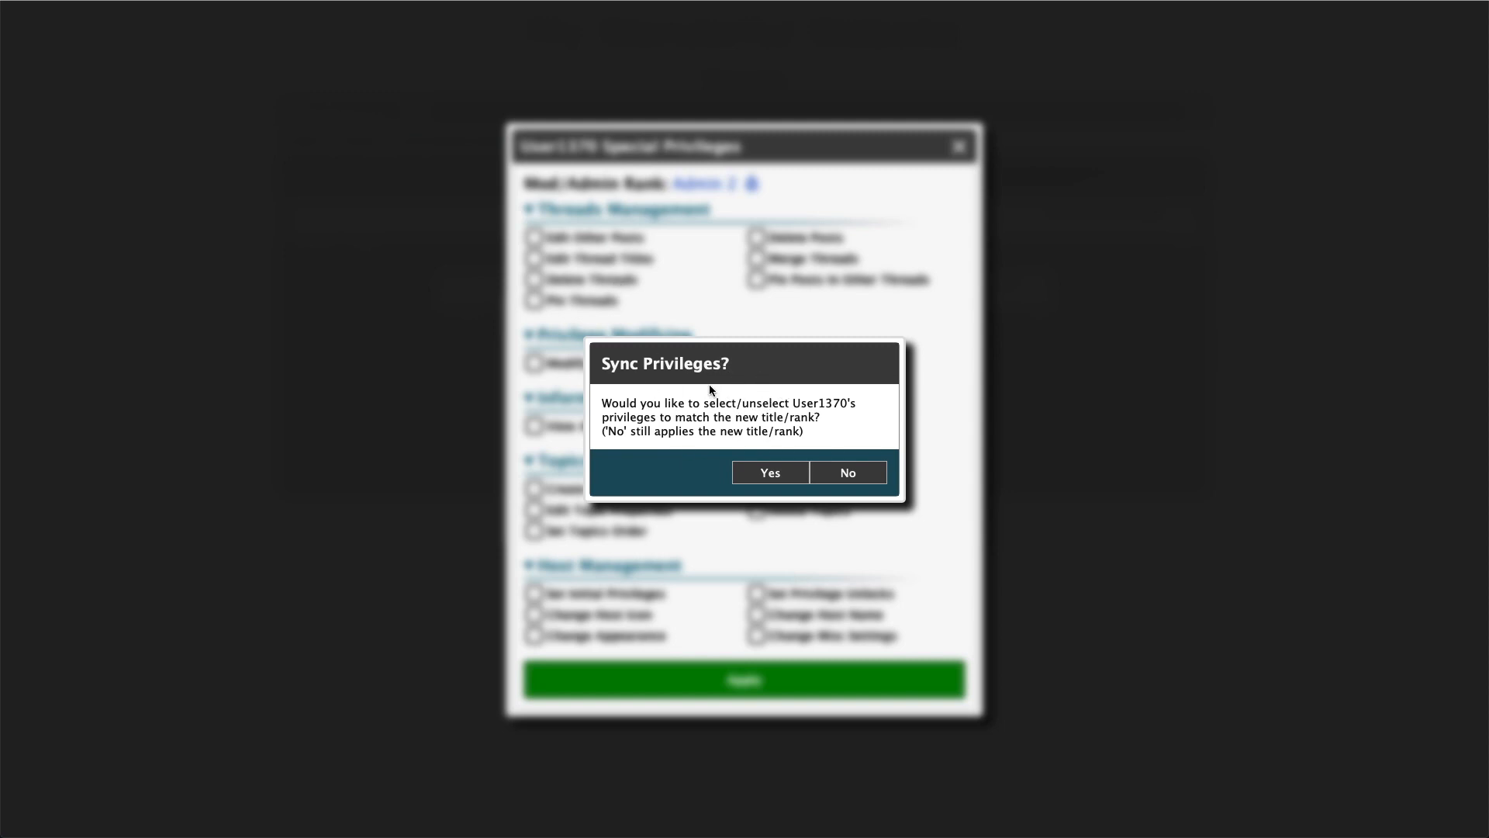
{"action": "left_click", "coordinate": [769, 471]}
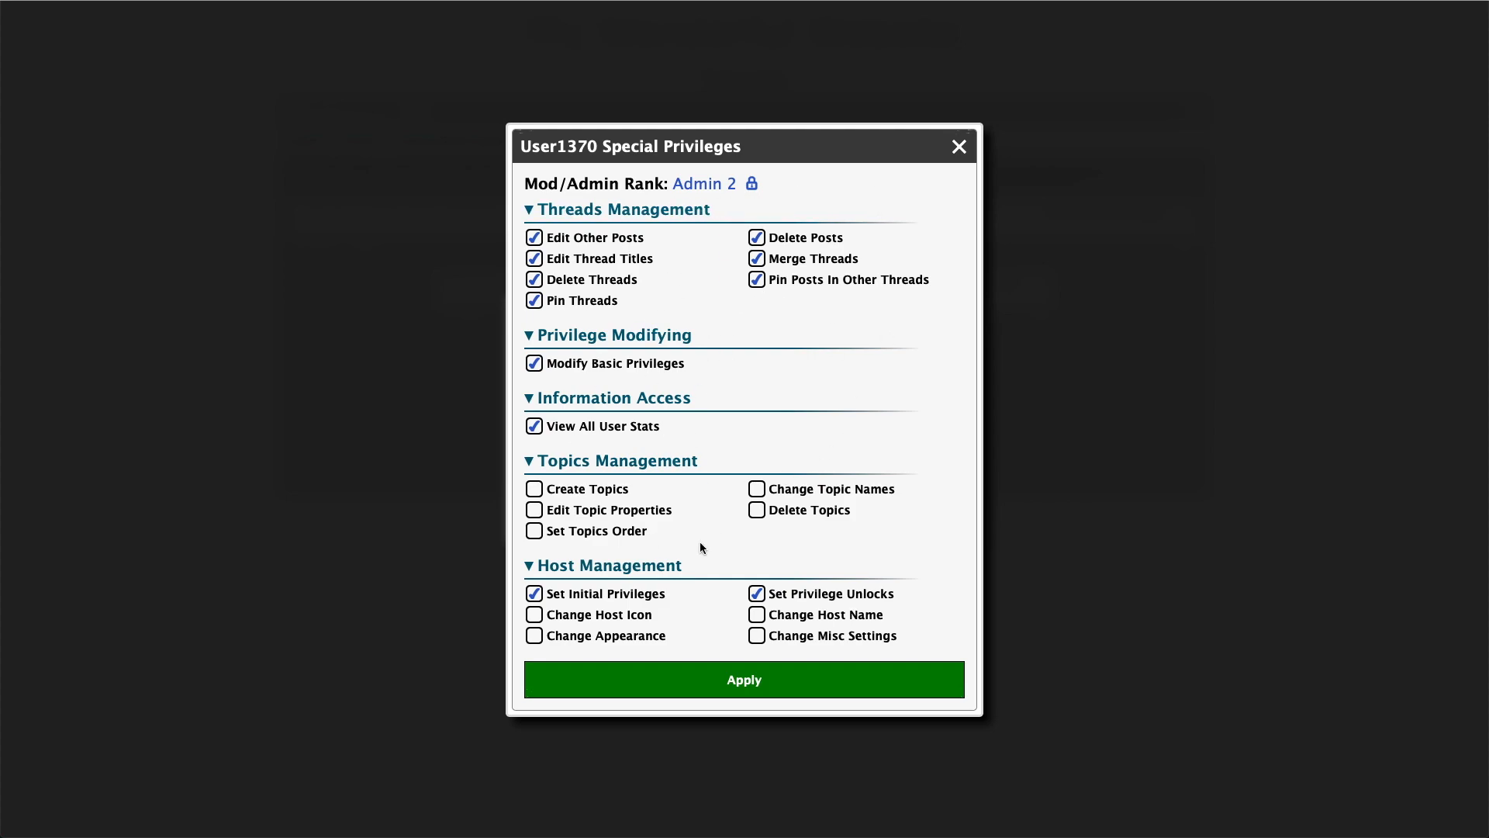
Uncheck Set Privilege Unlocks, check Change Topic Names, and apply the privileges, confirming the change
{"action": "left_click", "coordinate": [760, 602]}
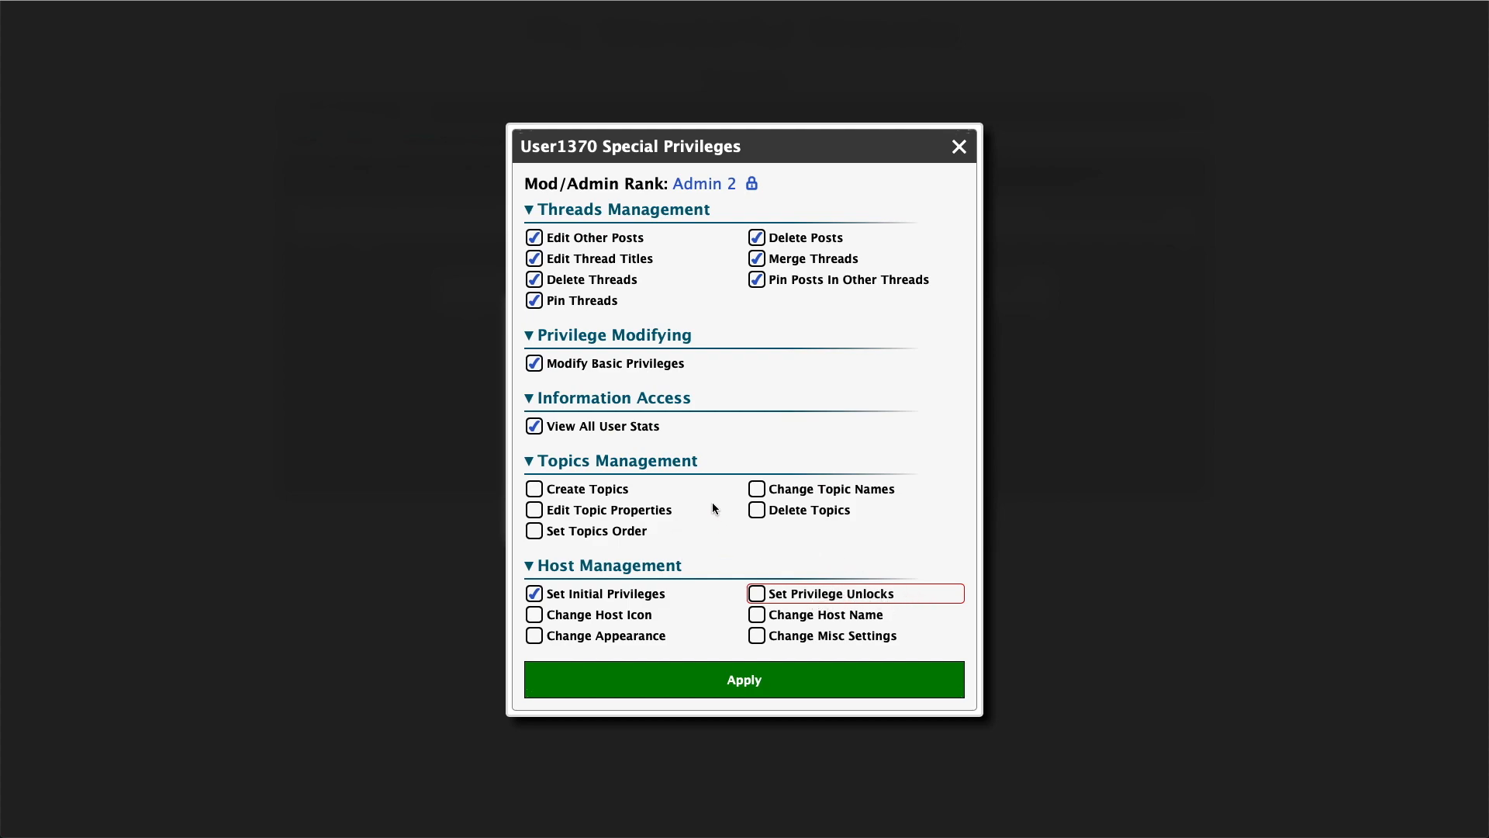
{"action": "left_click", "coordinate": [760, 487]}
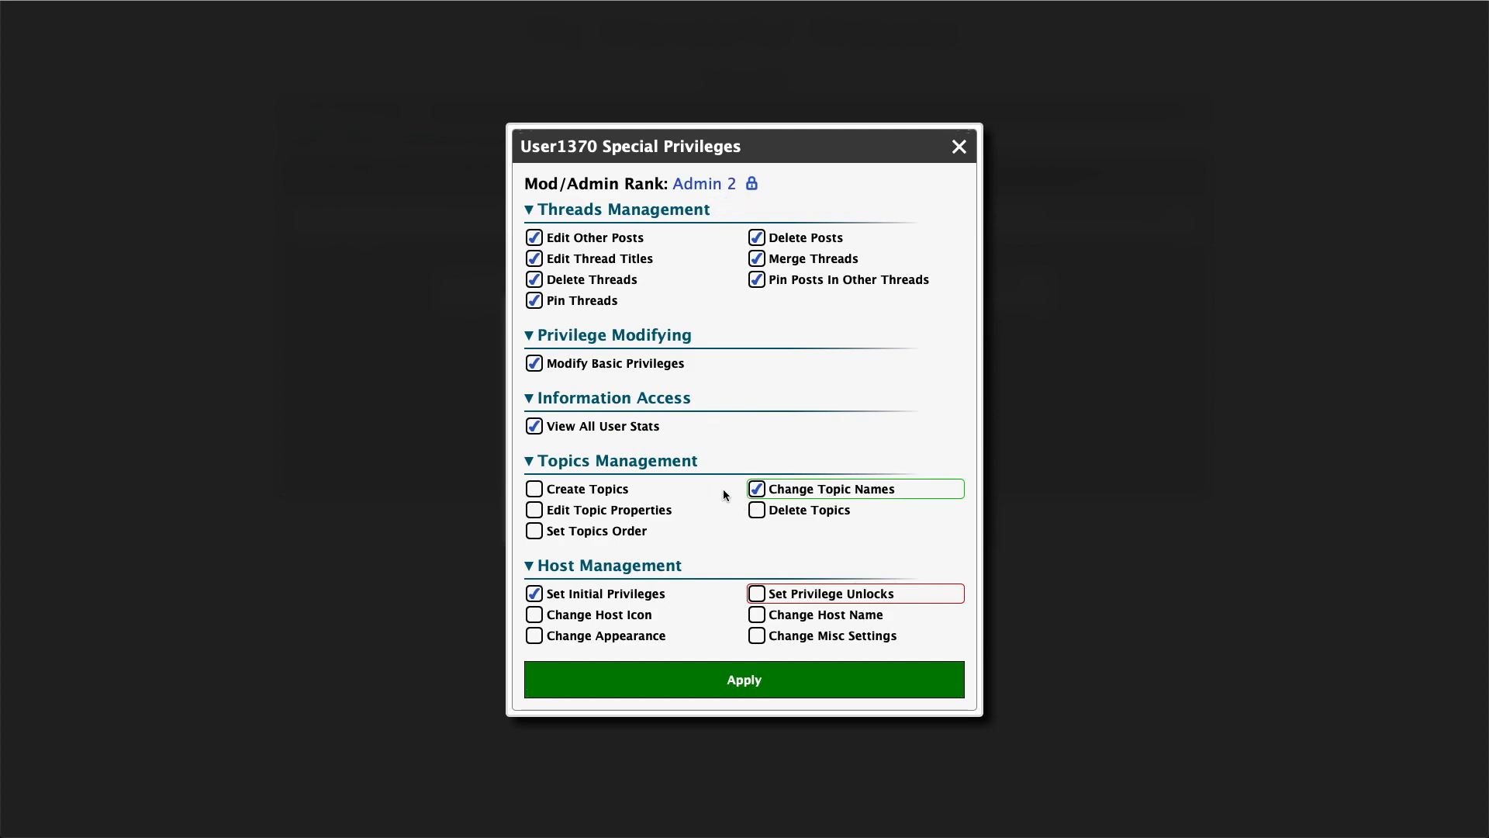
{"action": "left_click", "coordinate": [757, 489]}
{"action": "left_click", "coordinate": [764, 675]}
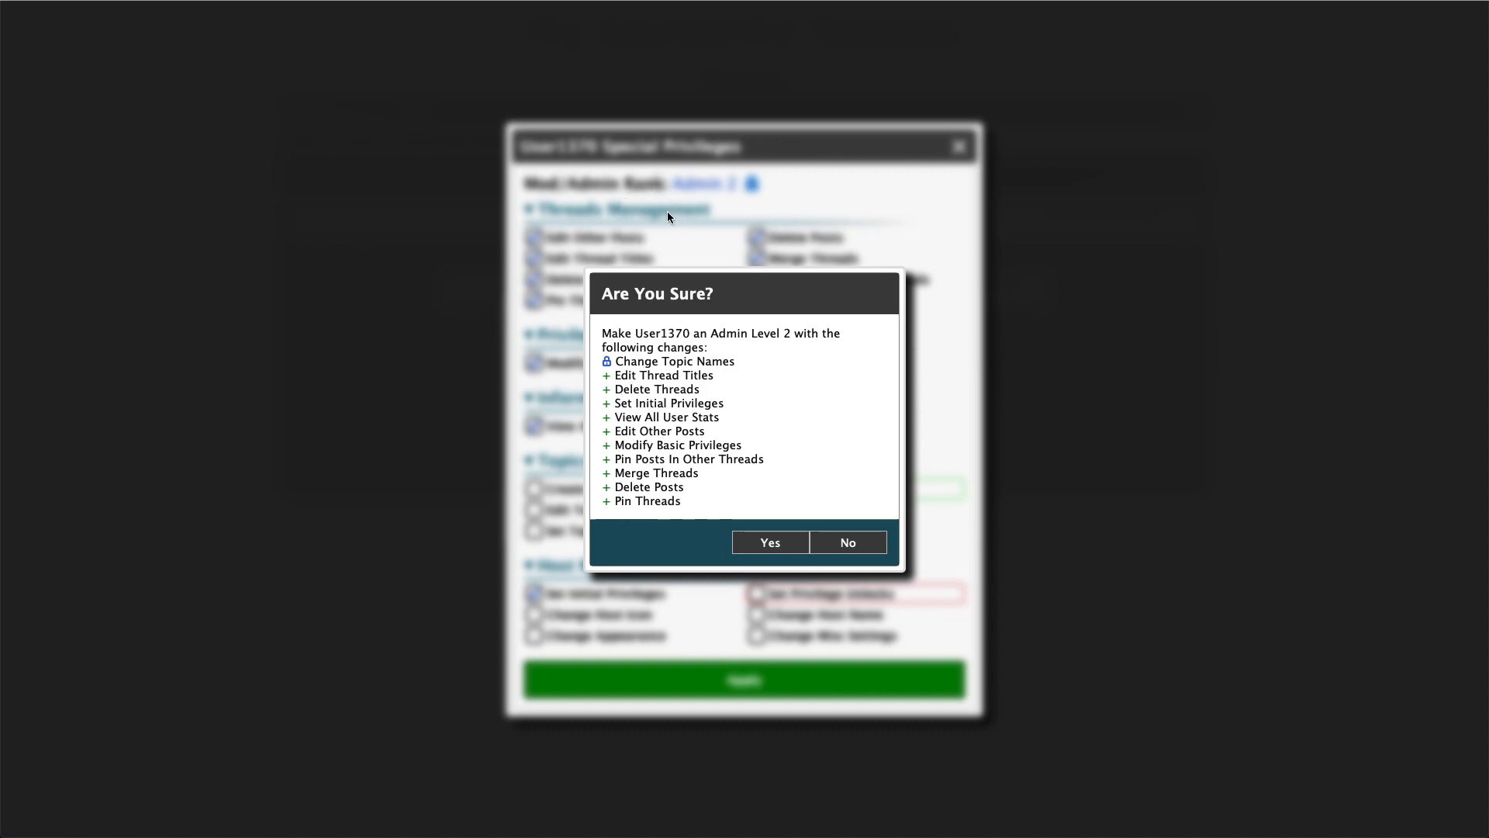
{"action": "left_click", "coordinate": [770, 543]}
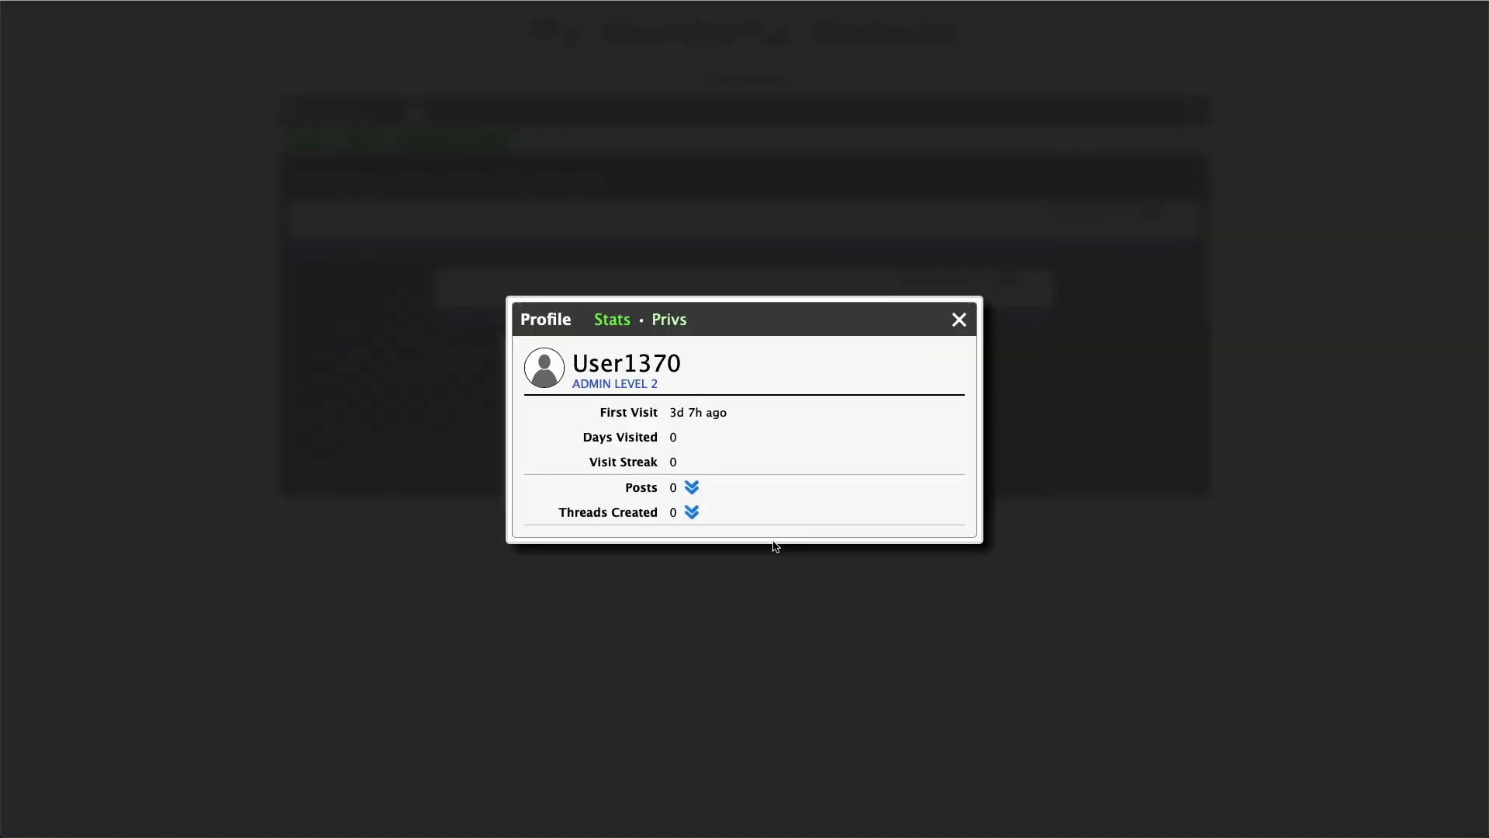
Change User1370's Mod/Admin rank to Admin 1, syncing privileges, and apply the demotion
{"action": "left_click", "coordinate": [631, 388]}
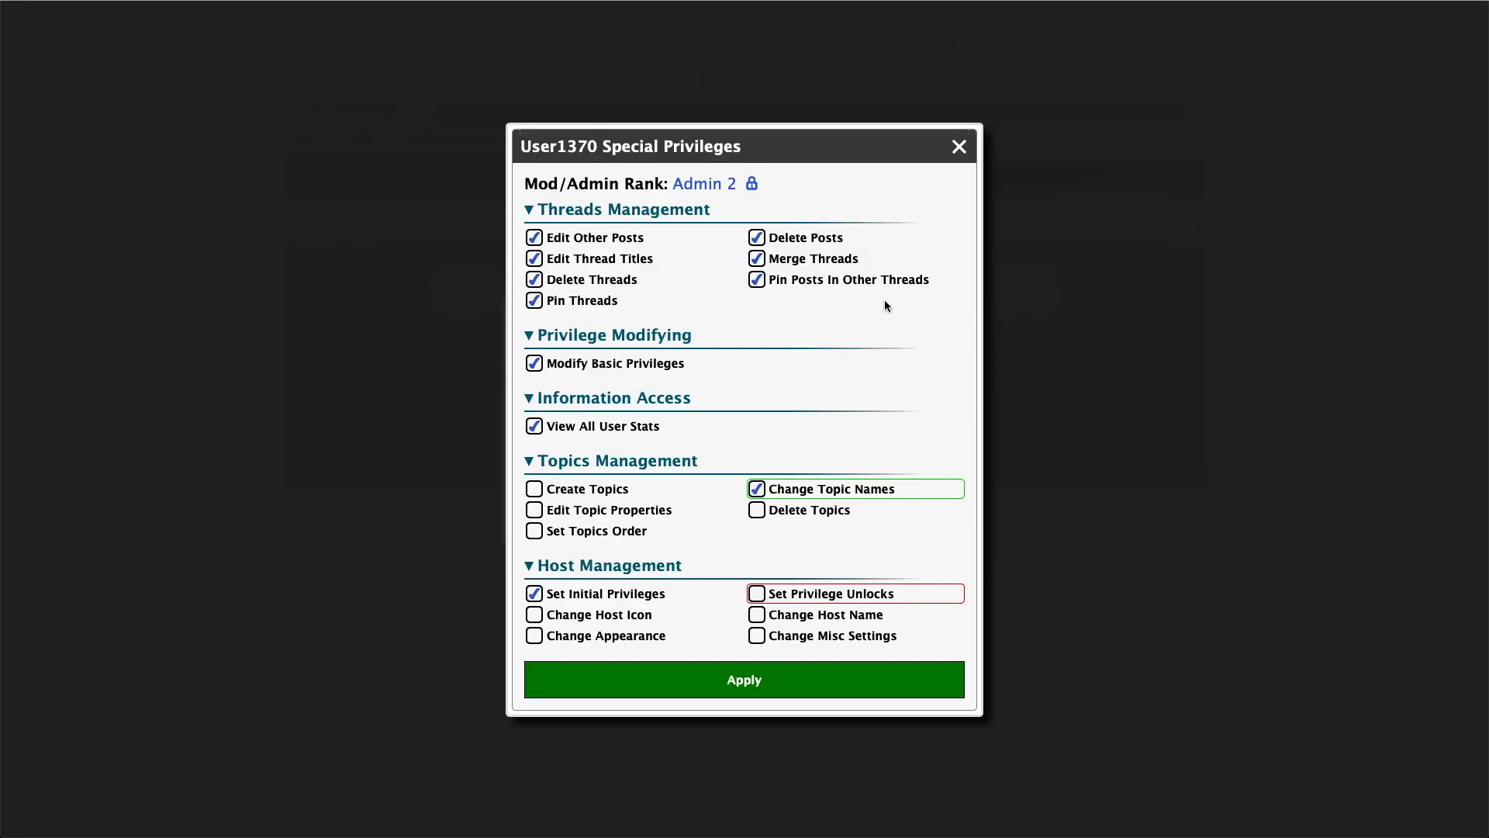
{"action": "left_click", "coordinate": [711, 185]}
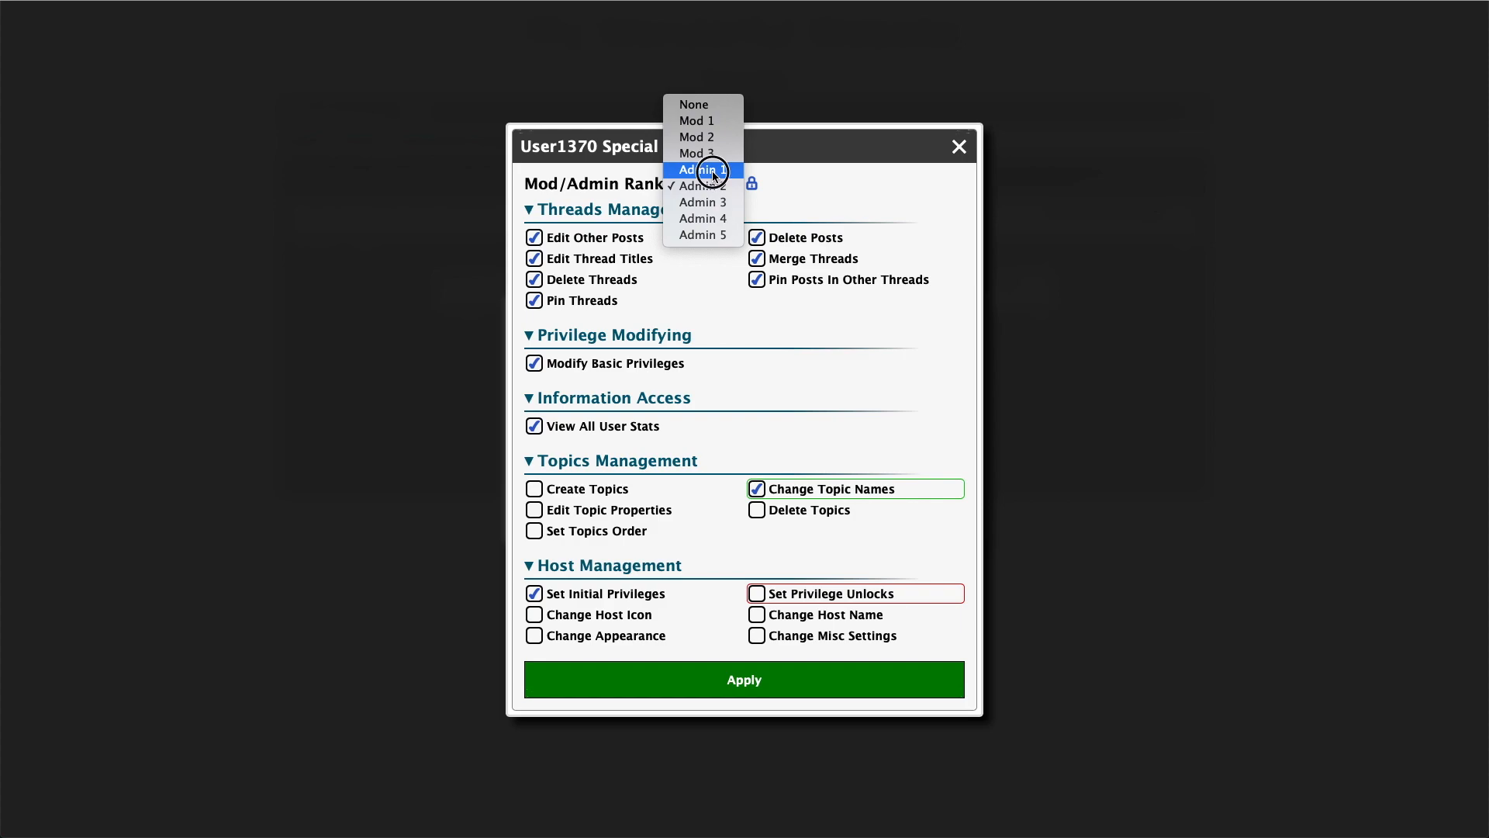
{"action": "left_click", "coordinate": [712, 169]}
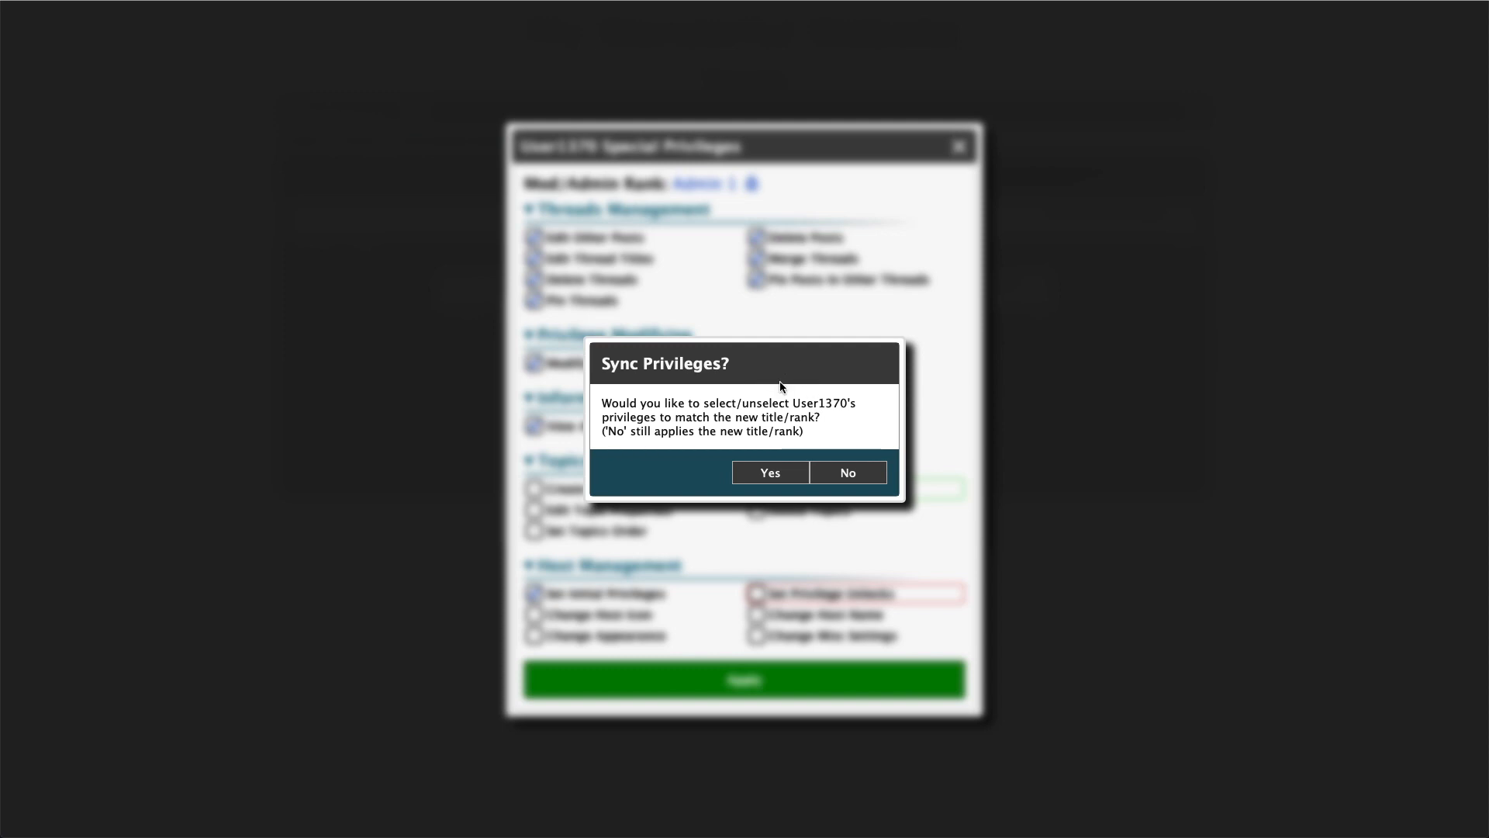
{"action": "left_click", "coordinate": [774, 475]}
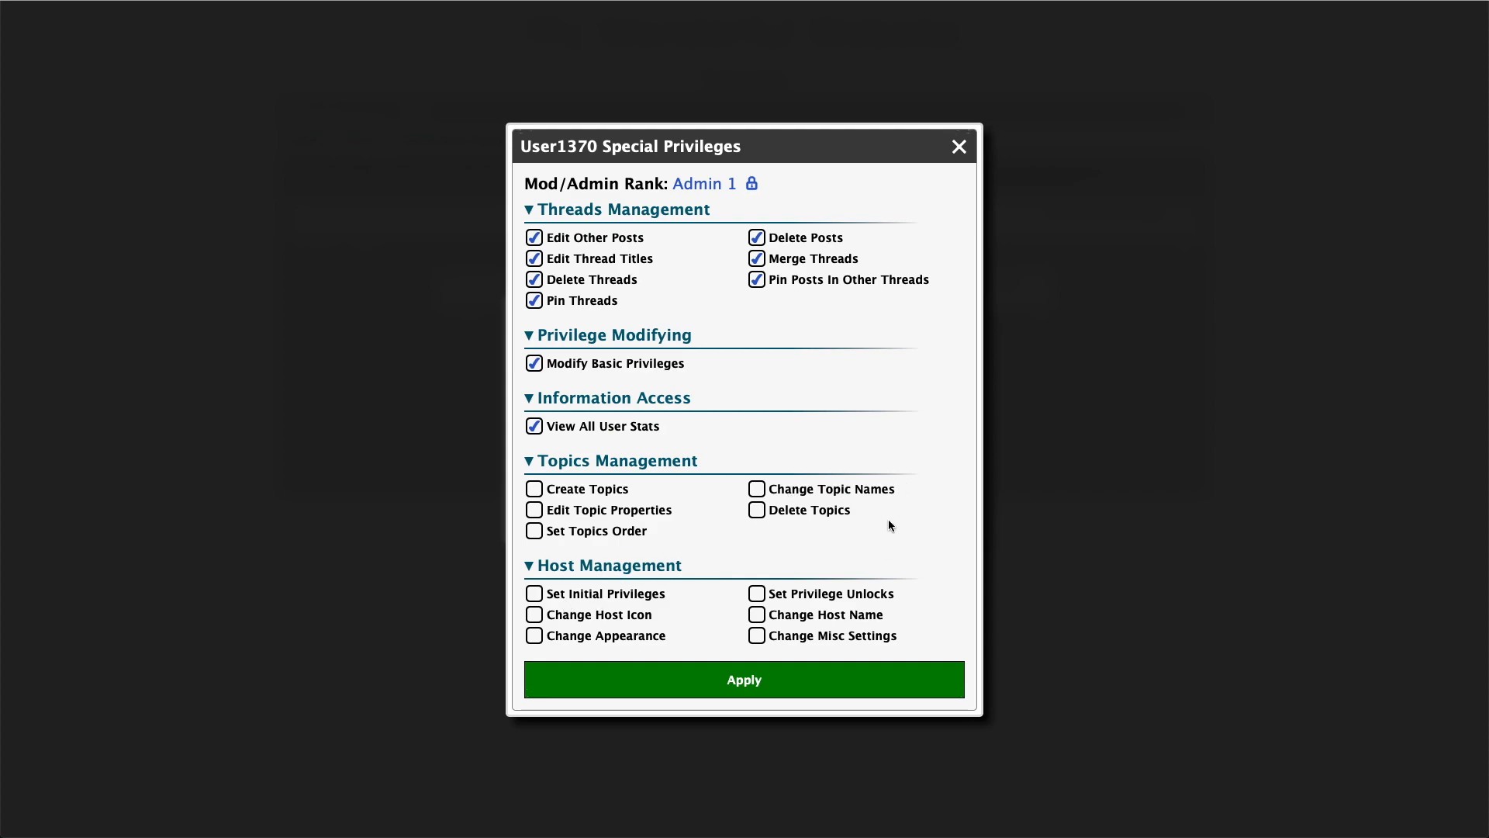
{"action": "left_click", "coordinate": [795, 694]}
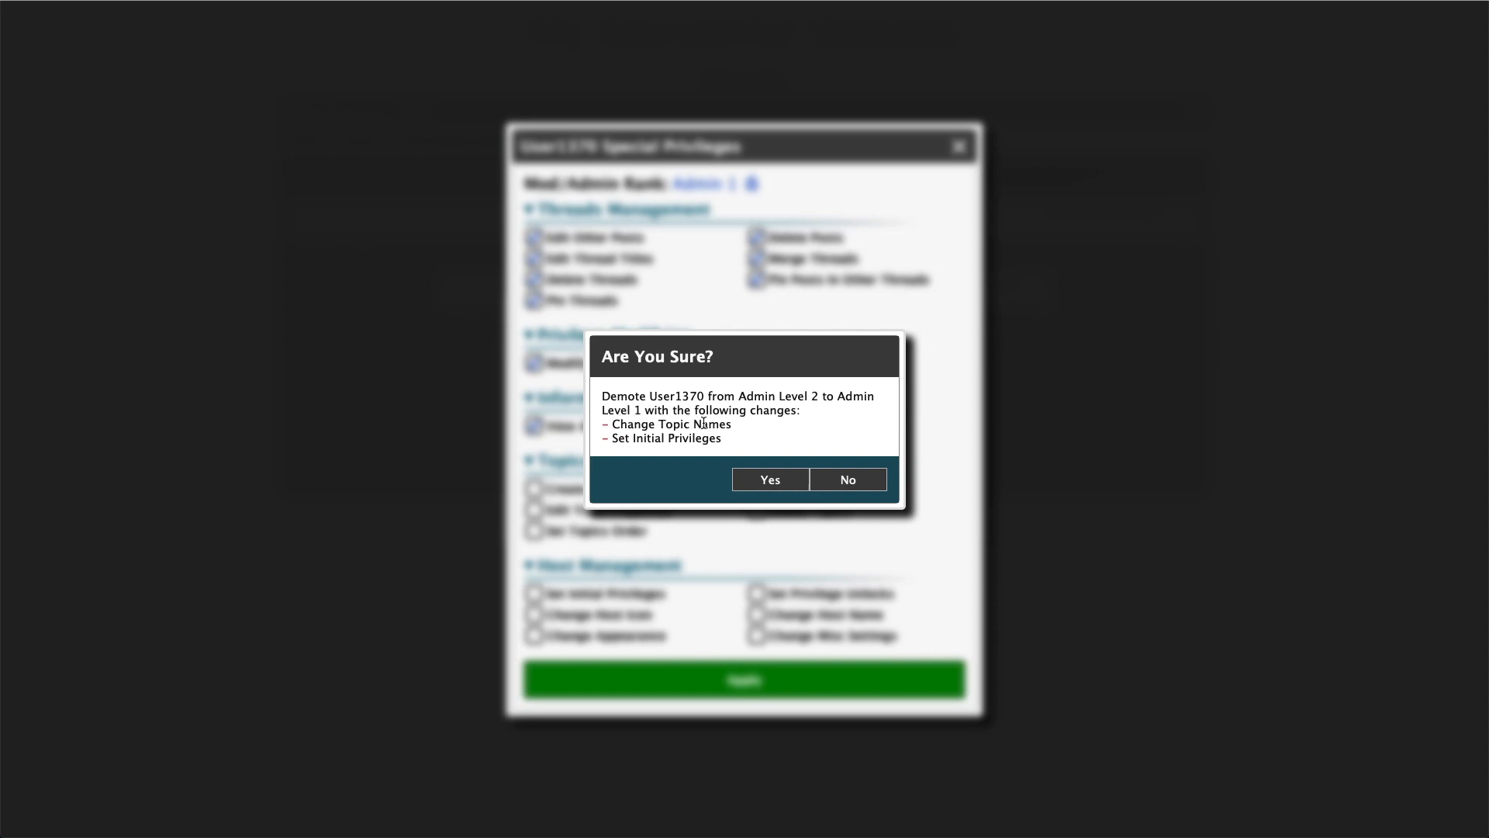
{"action": "left_click", "coordinate": [768, 478]}
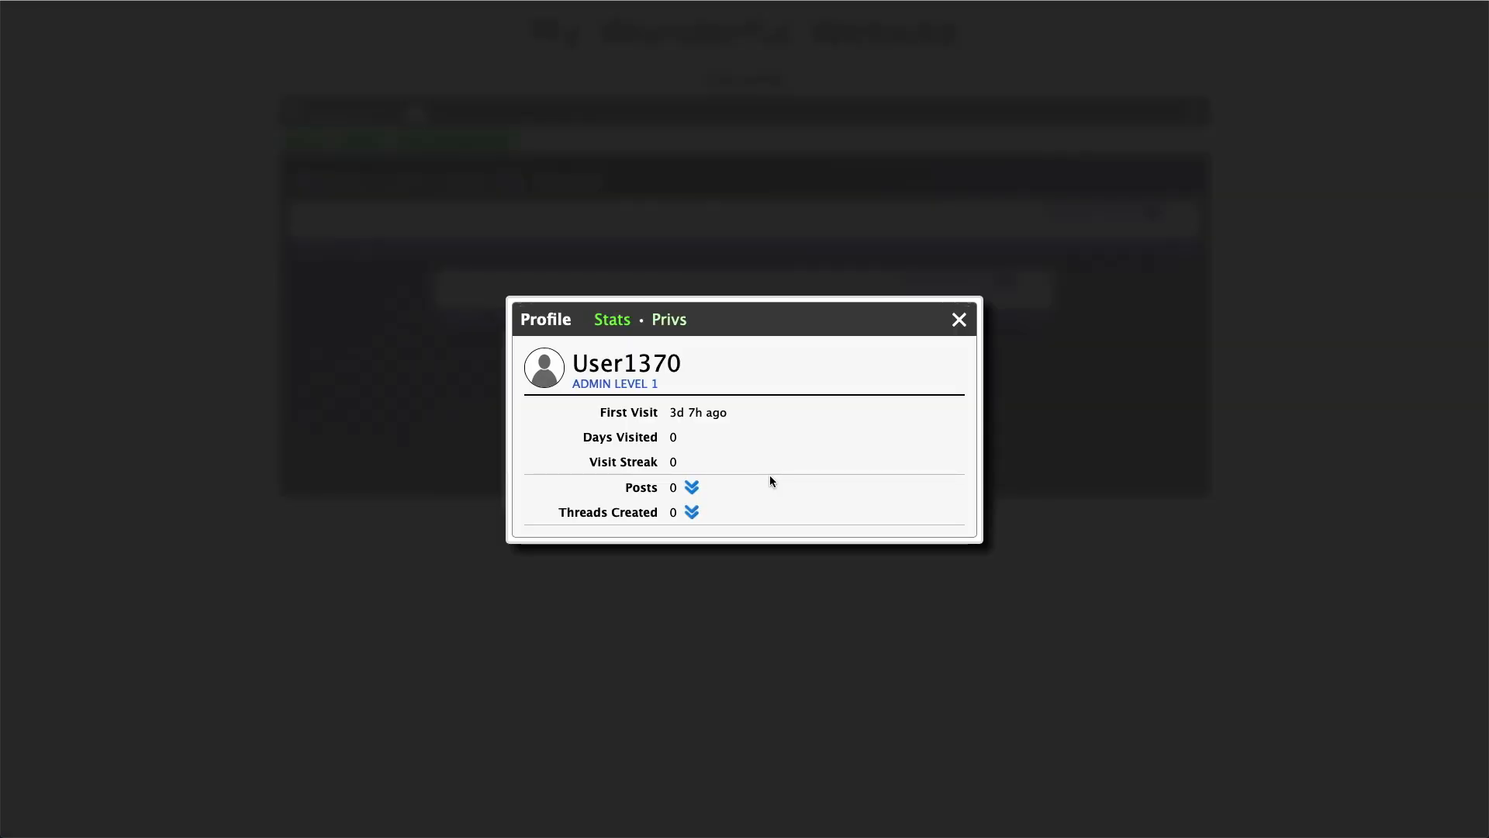
Open the Edit Privilege Sets dialog from the admin settings and enable Delete Posts for Moderator Level 1
{"action": "left_click", "coordinate": [956, 334]}
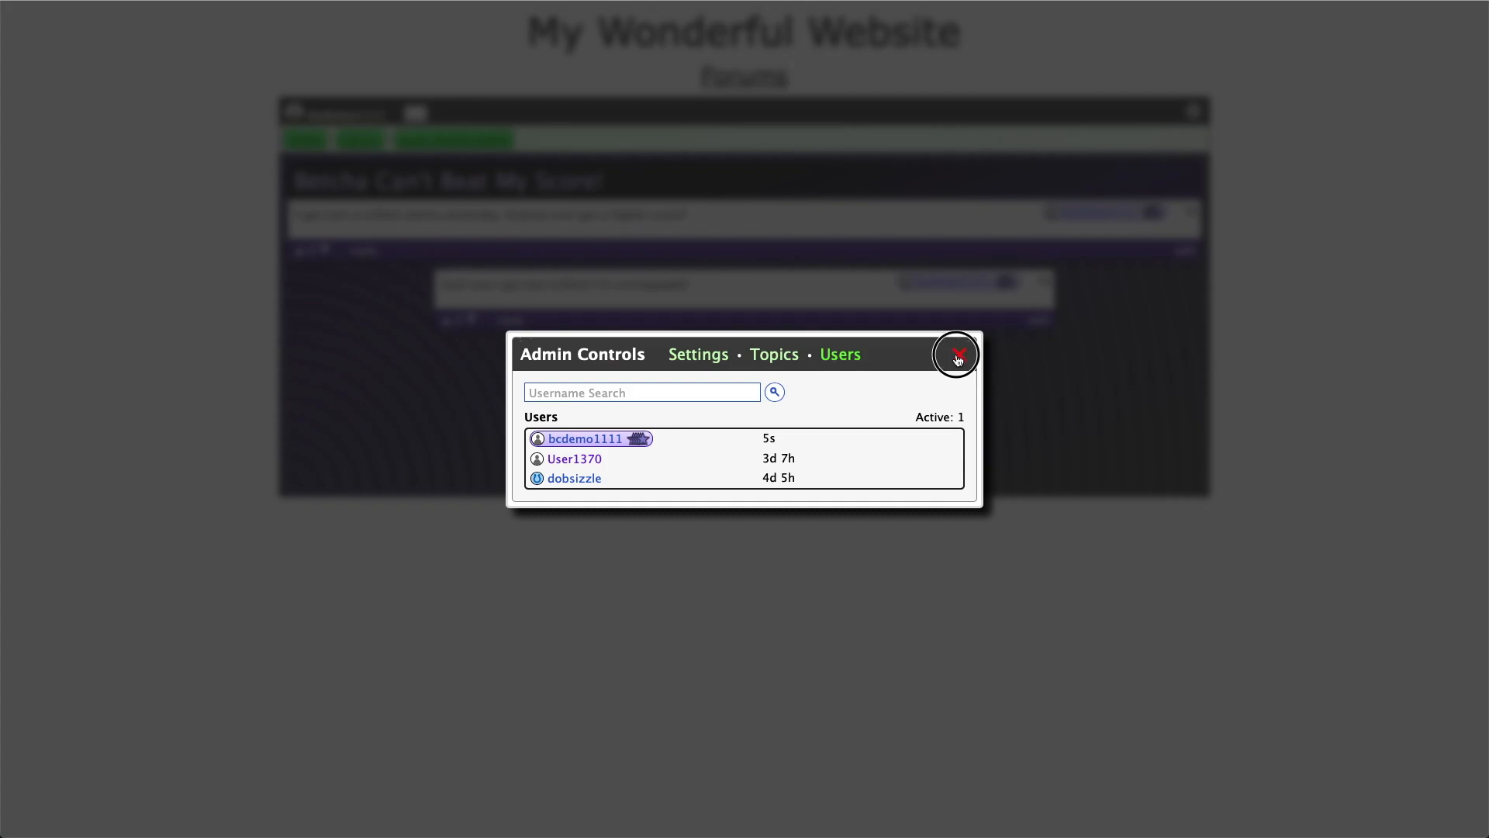
{"action": "left_click", "coordinate": [957, 353]}
{"action": "left_click", "coordinate": [1193, 111]}
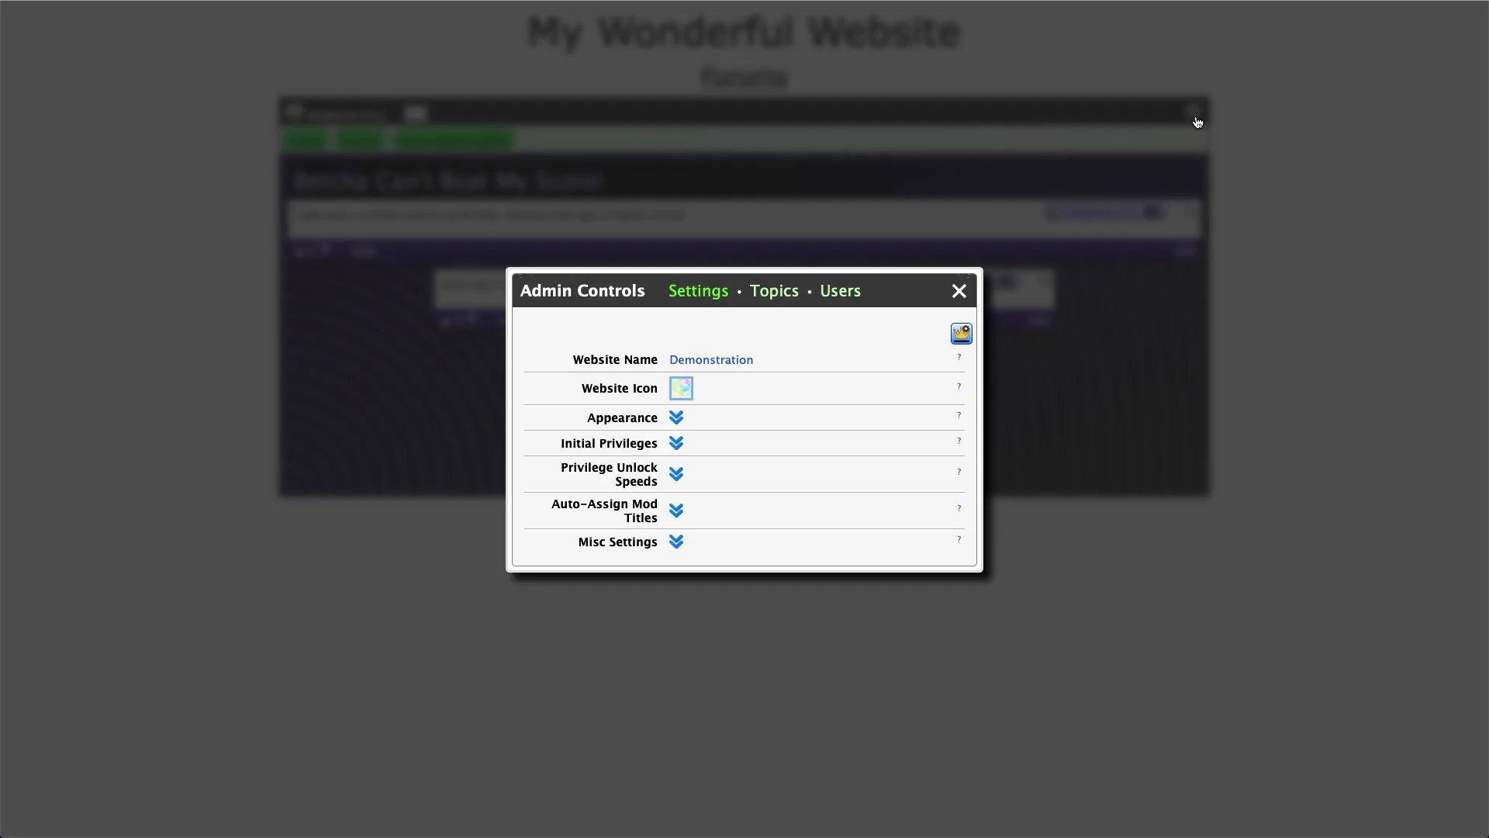
{"action": "left_click", "coordinate": [961, 337]}
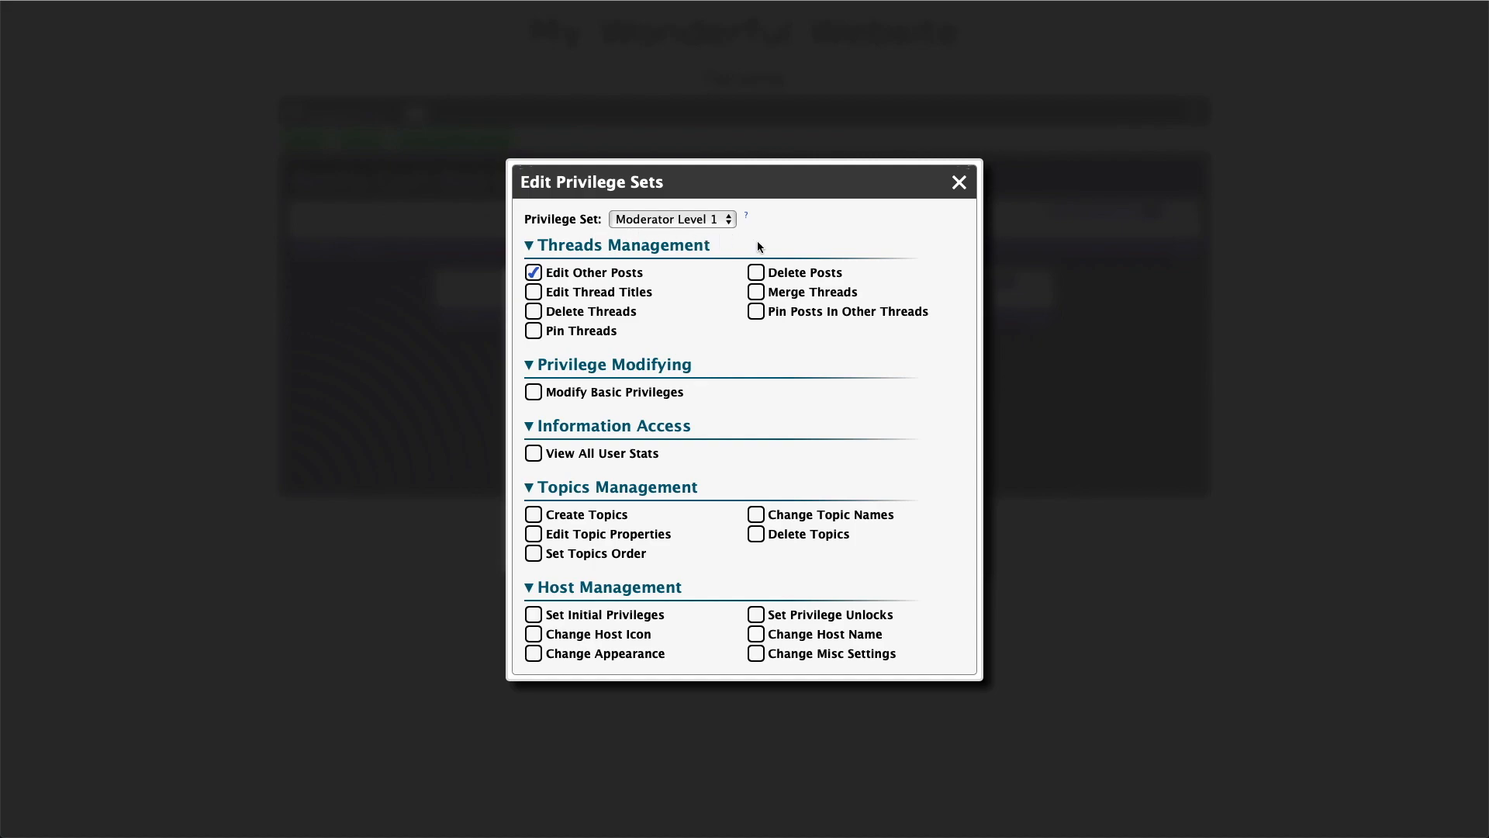
{"action": "left_click", "coordinate": [757, 272]}
{"action": "left_click", "coordinate": [717, 219]}
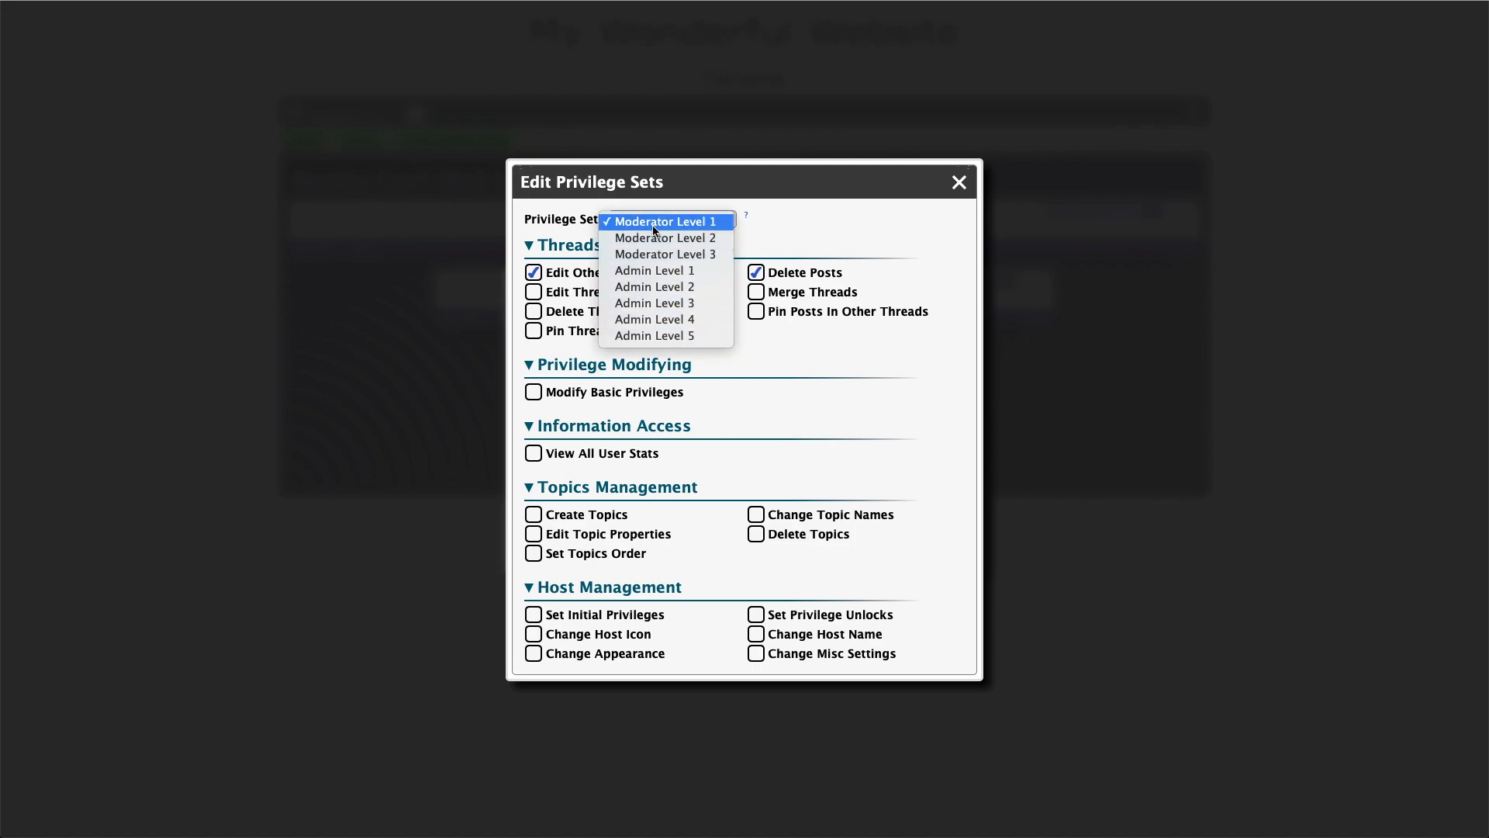
{"action": "left_click", "coordinate": [814, 238]}
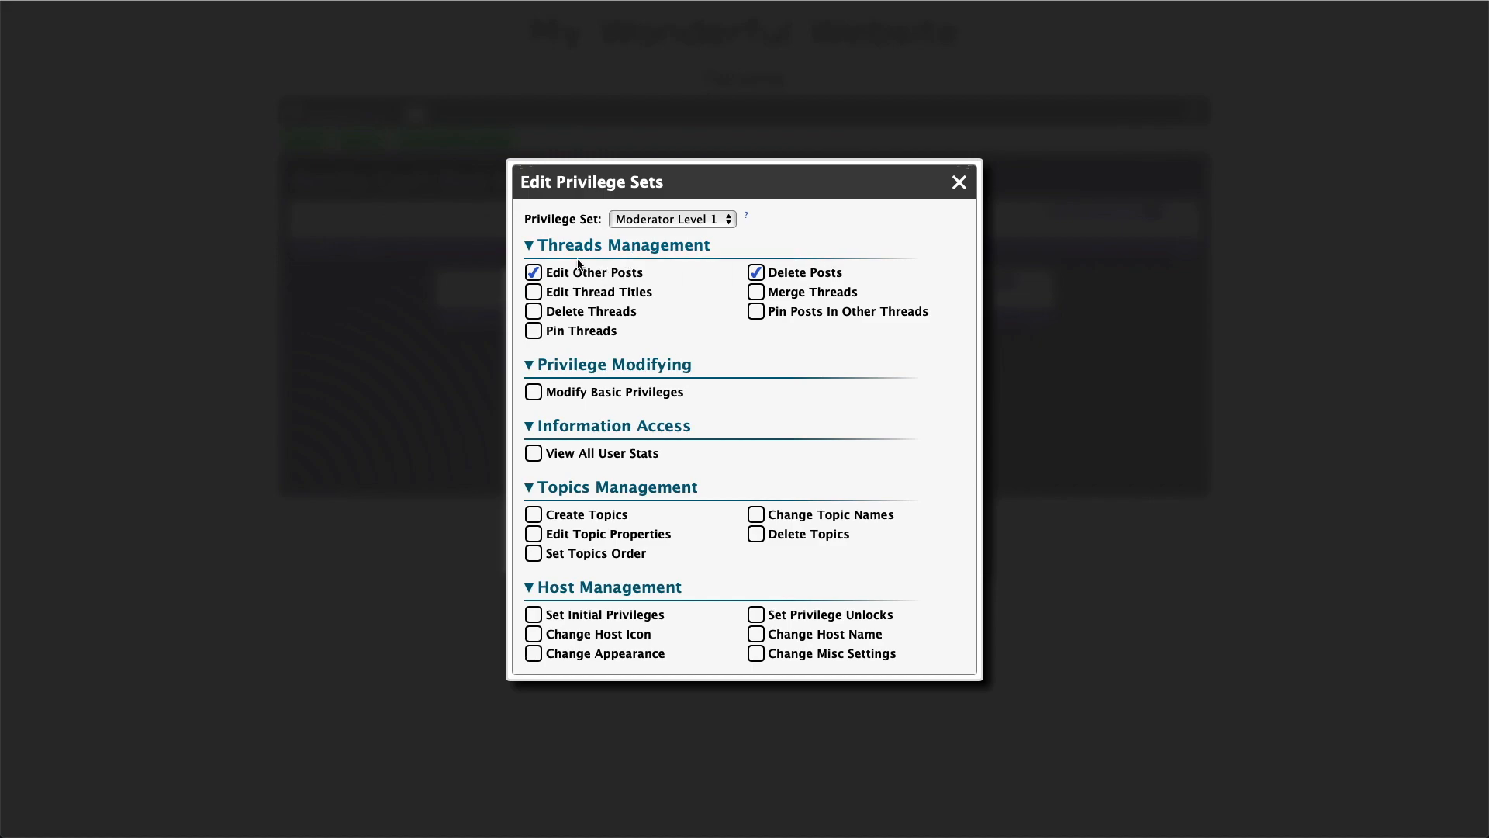
Examine the Moderator Level 2 and 3 privilege sets, trying to toggle the inherited Edit Thread Titles privilege
{"action": "left_click", "coordinate": [672, 220]}
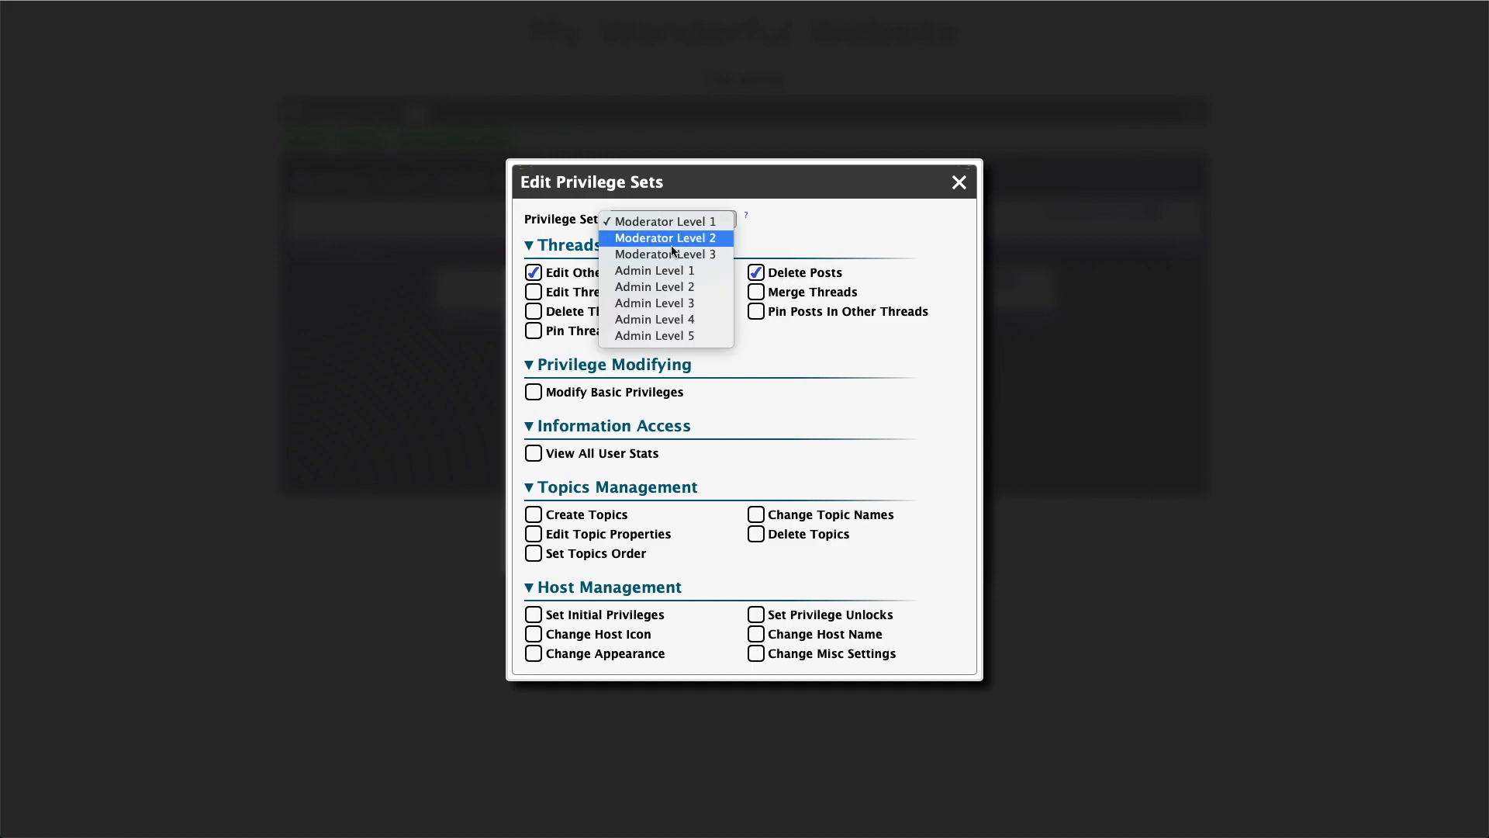
{"action": "left_click", "coordinate": [674, 239]}
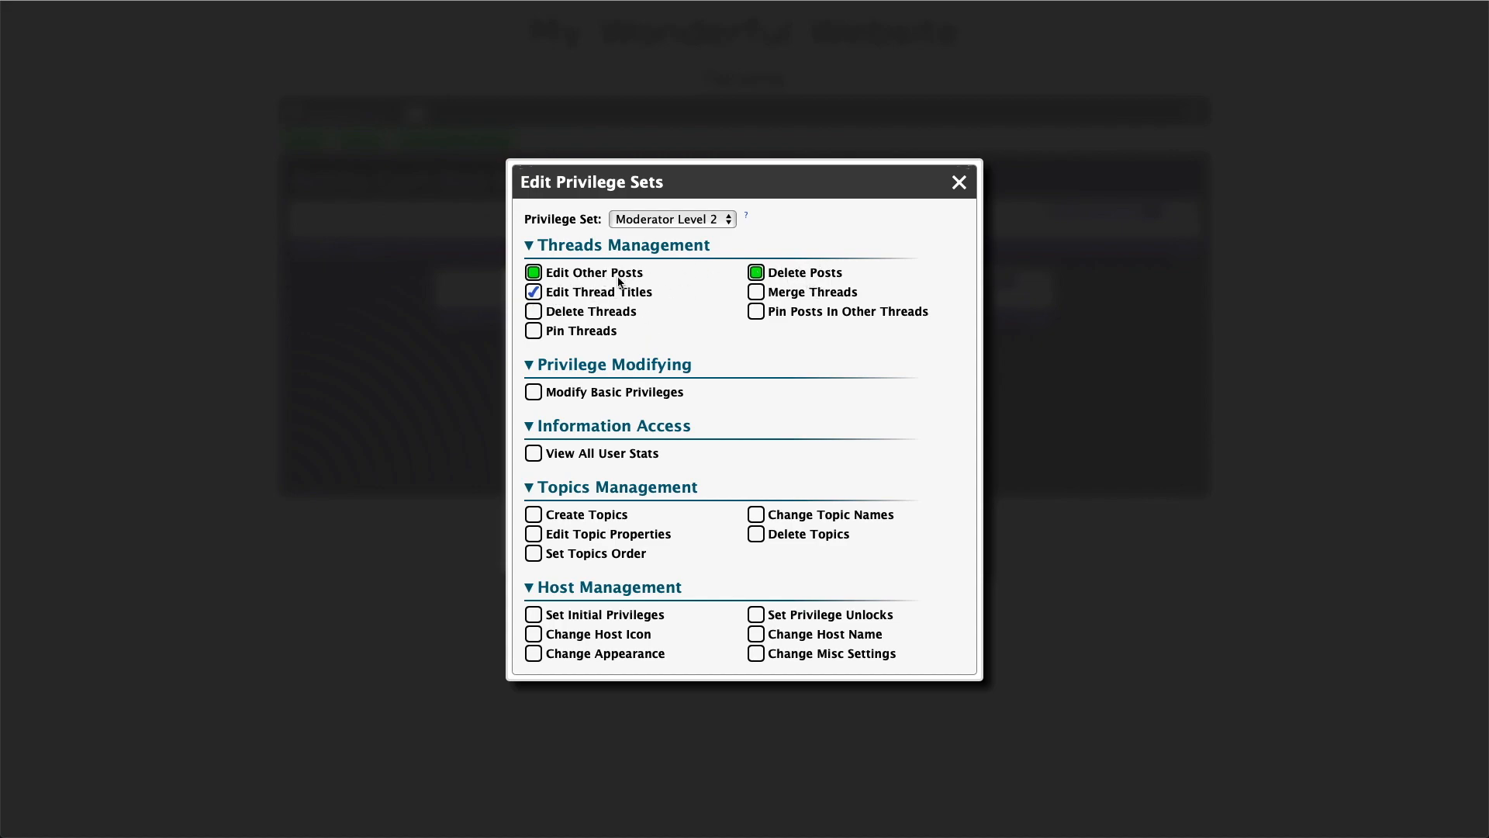
{"action": "left_click", "coordinate": [675, 220]}
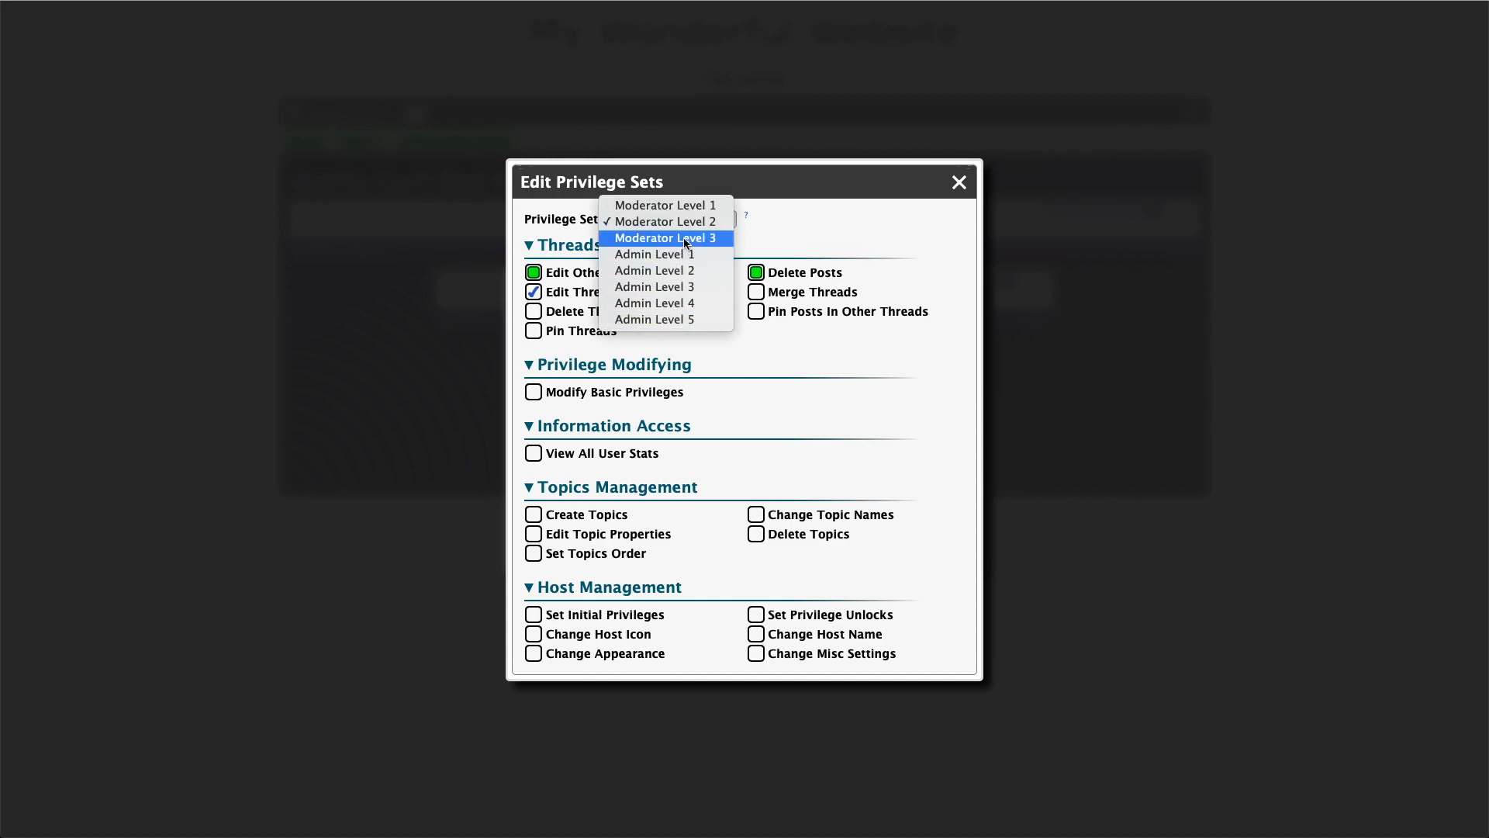
{"action": "left_click", "coordinate": [686, 239]}
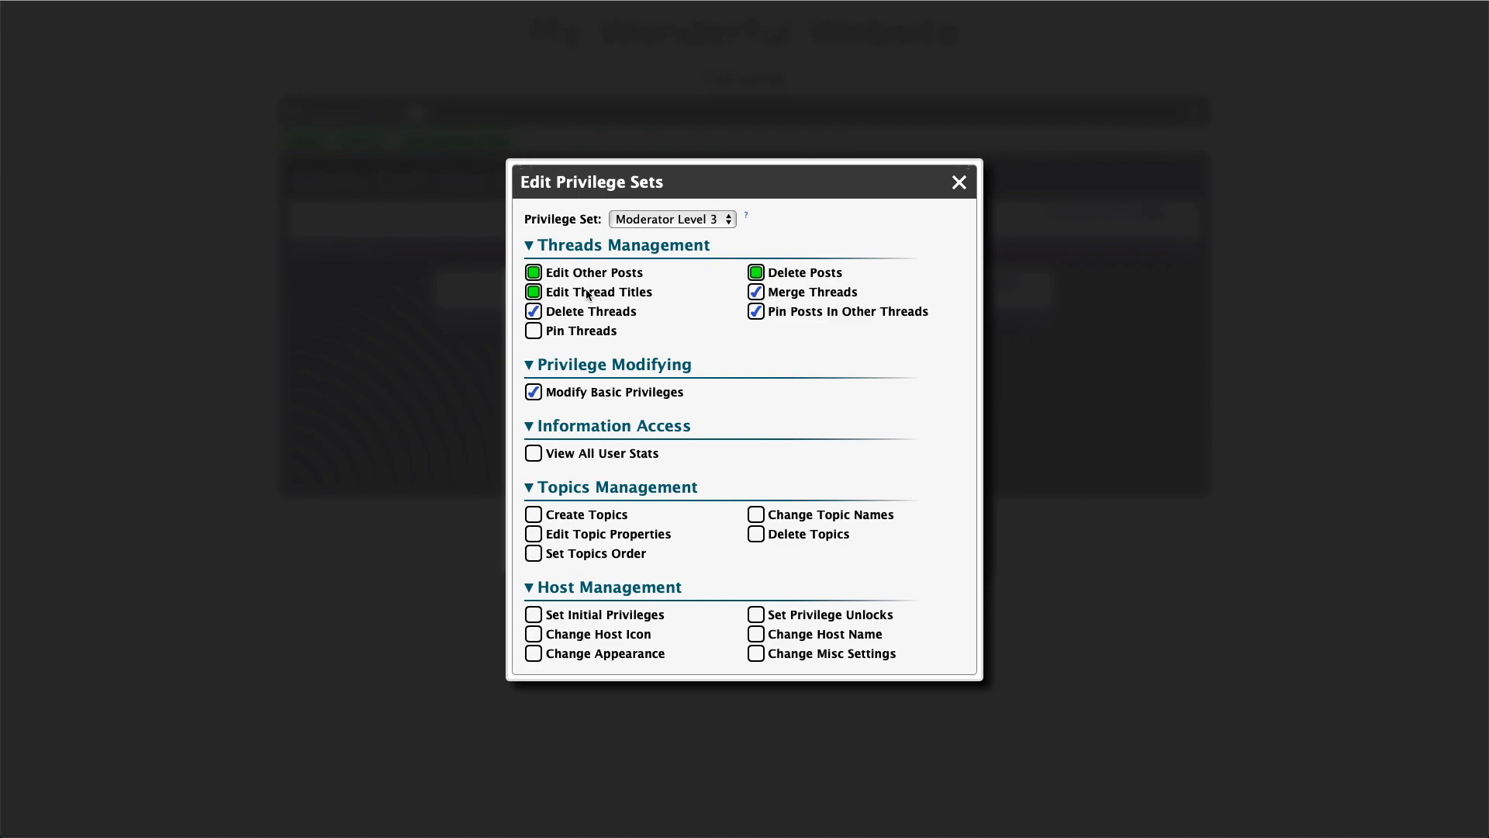
{"action": "left_click", "coordinate": [536, 292]}
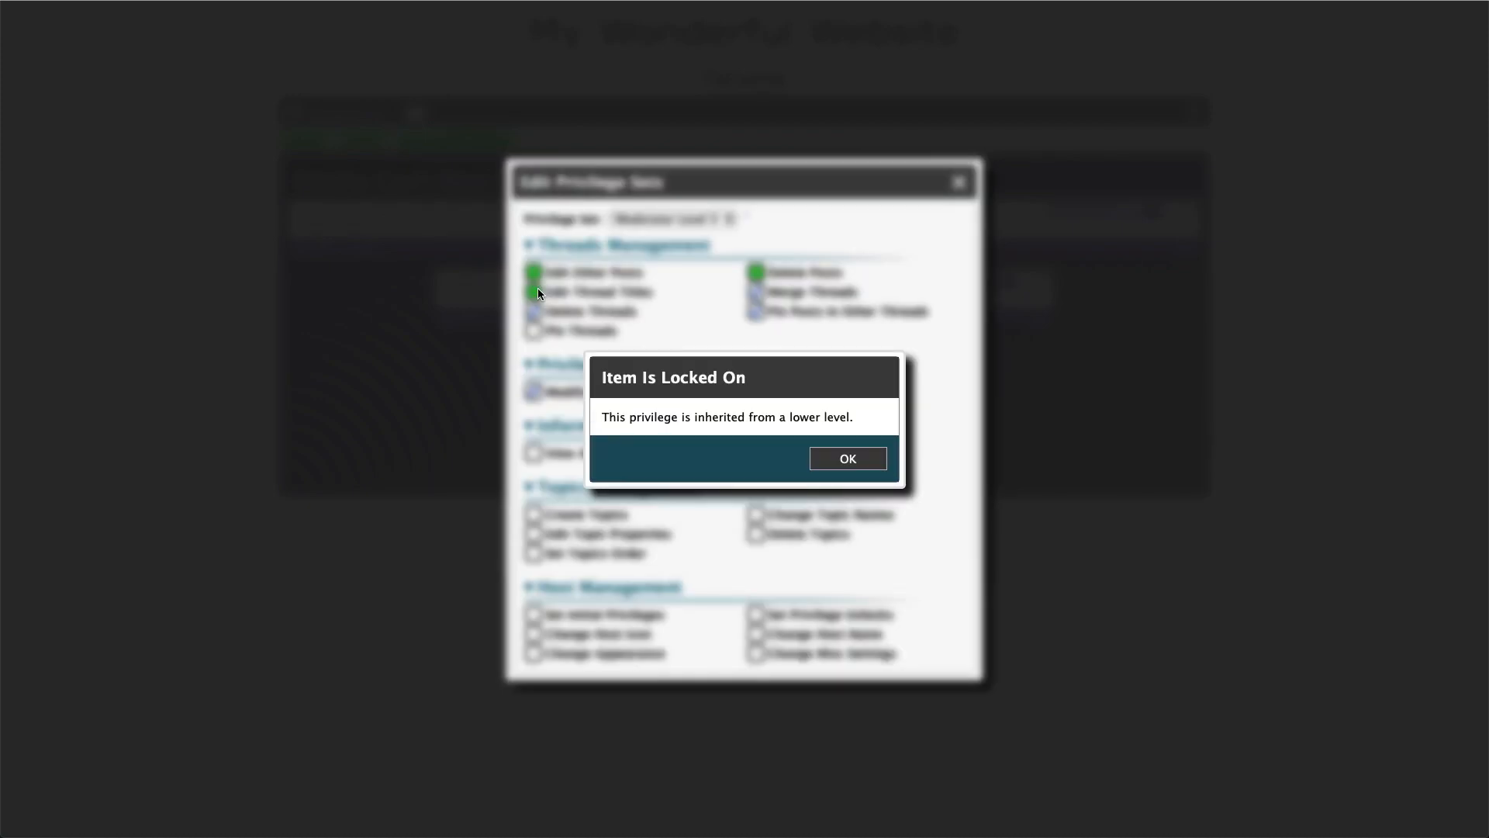
{"action": "left_click", "coordinate": [851, 460]}
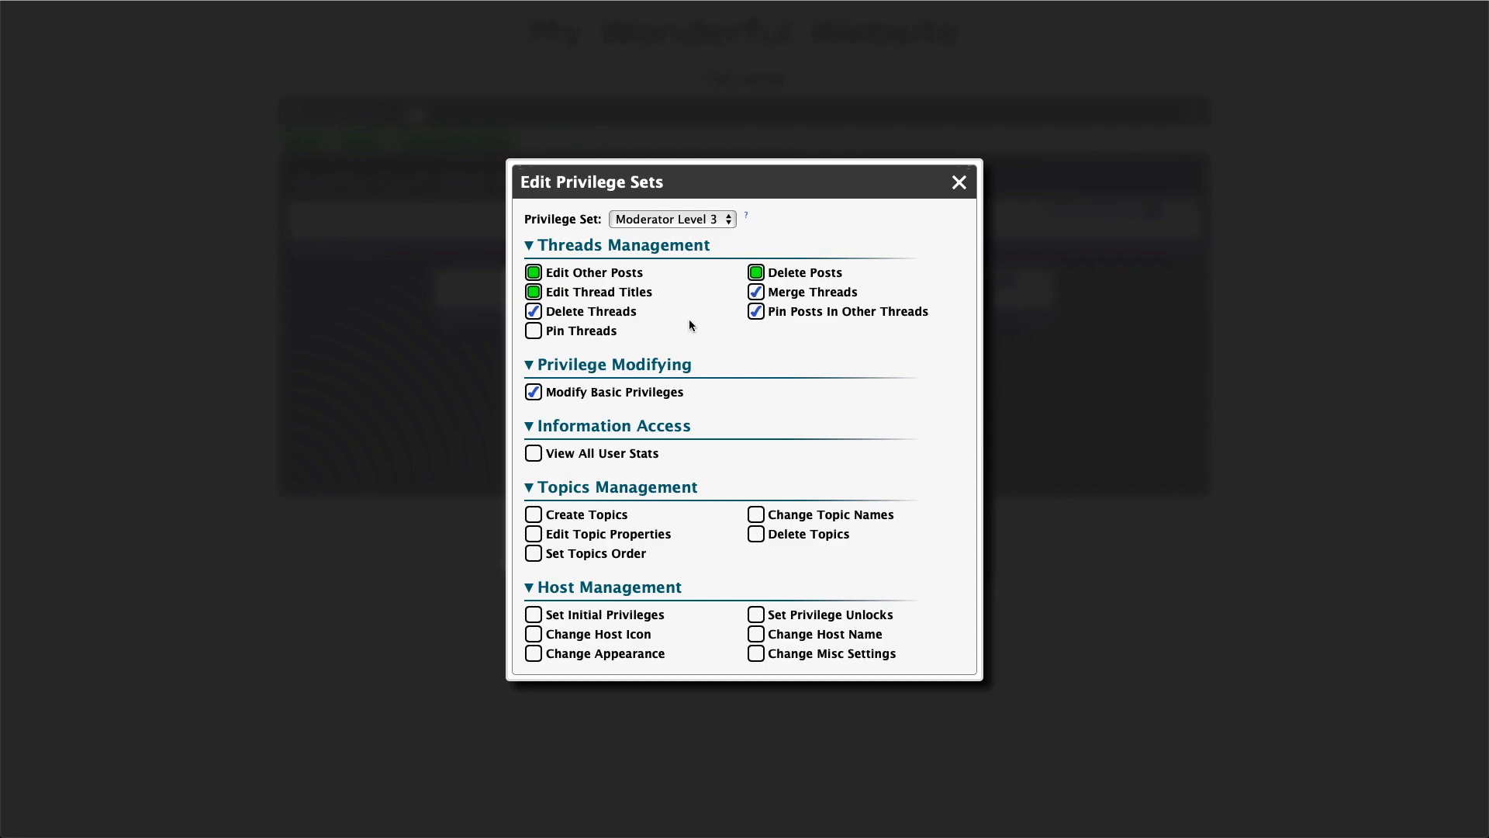
{"action": "left_click", "coordinate": [709, 220]}
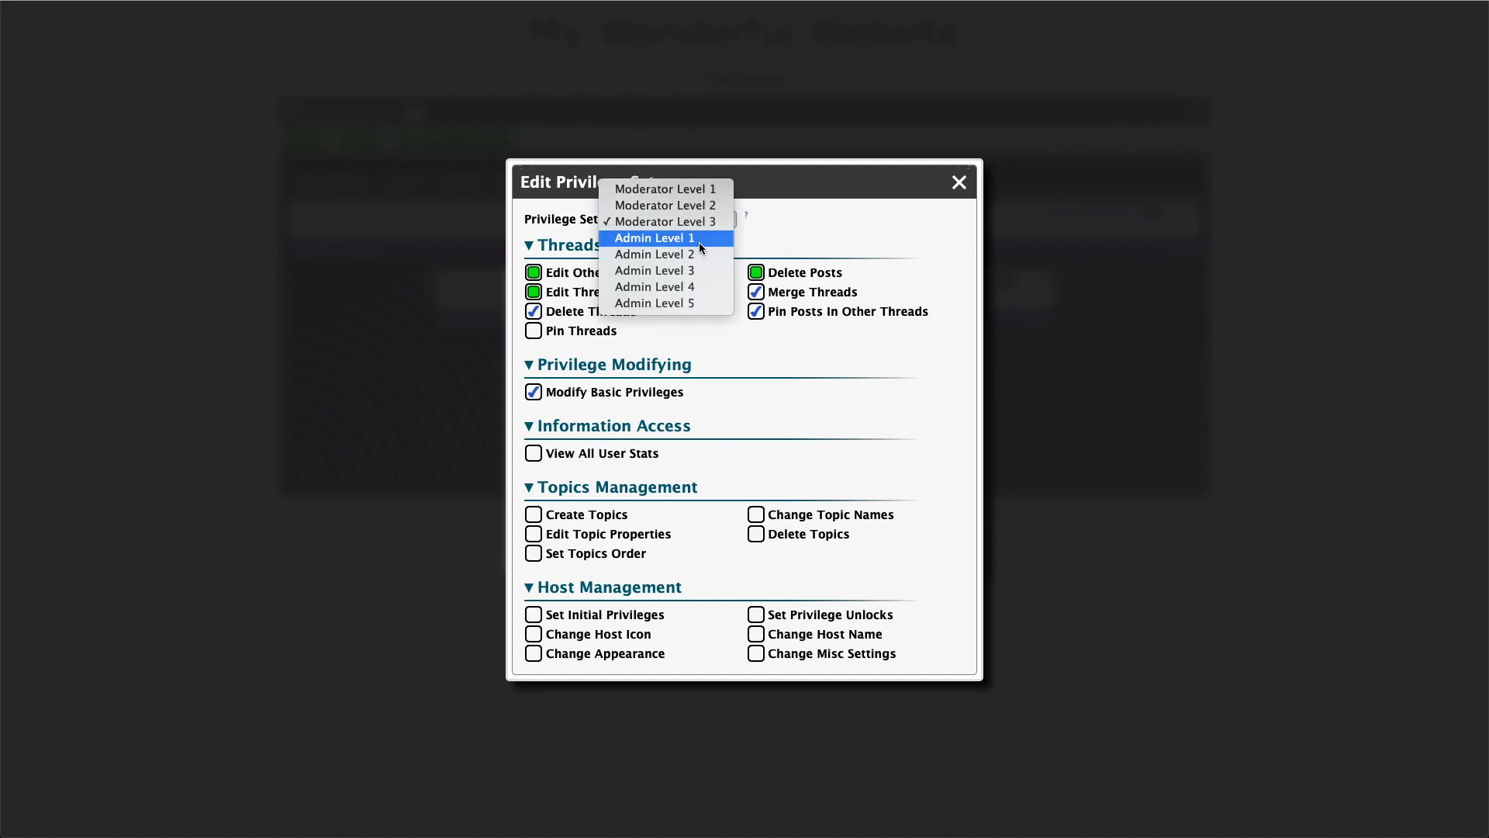
{"action": "left_click", "coordinate": [816, 225]}
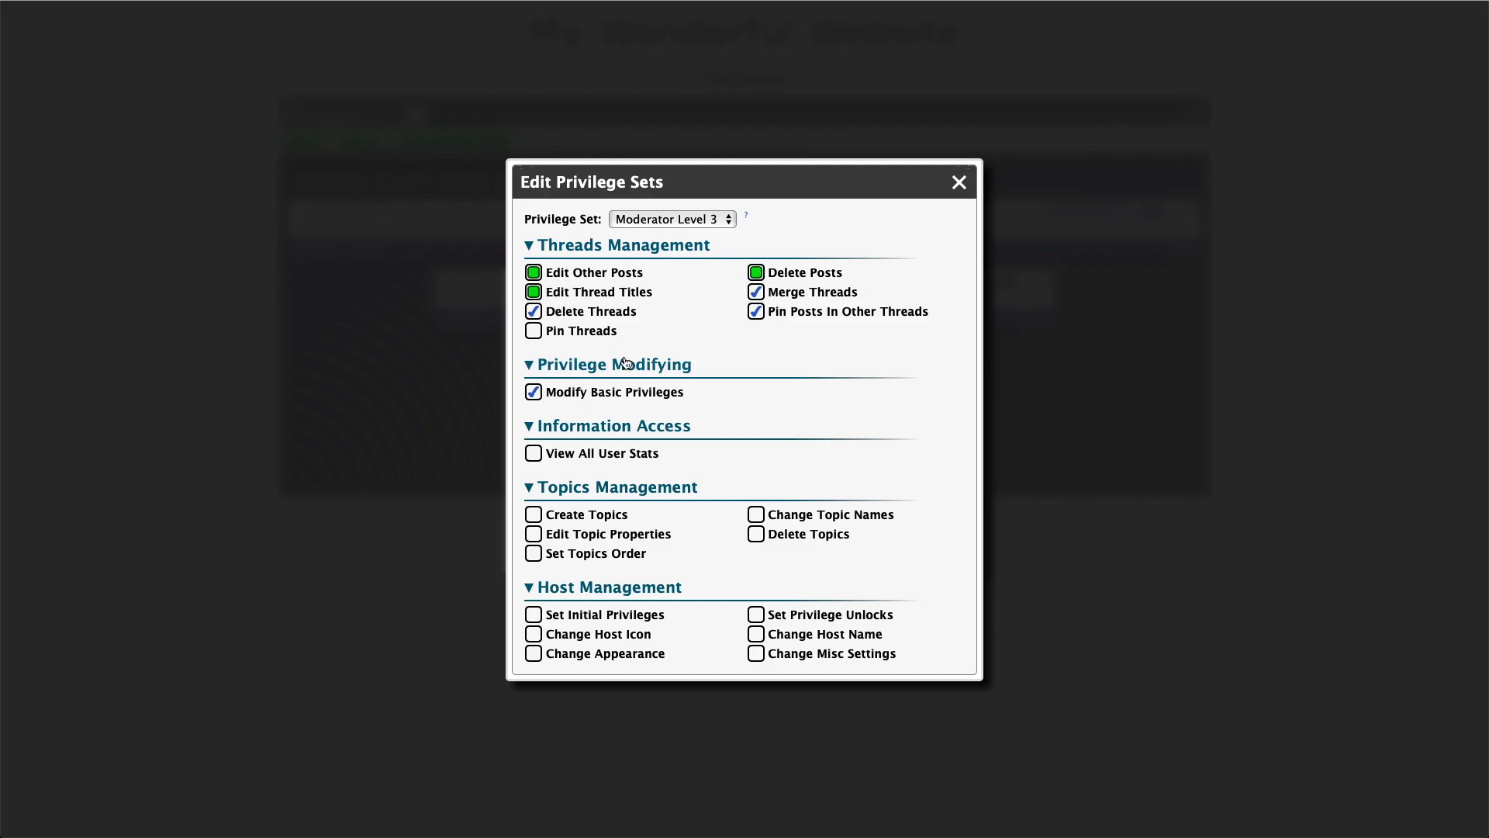
Review the Admin Level 1 to 4 privilege sets and toggle Delete Topics in Admin Level 4
{"action": "left_click", "coordinate": [672, 219]}
{"action": "left_click", "coordinate": [681, 242]}
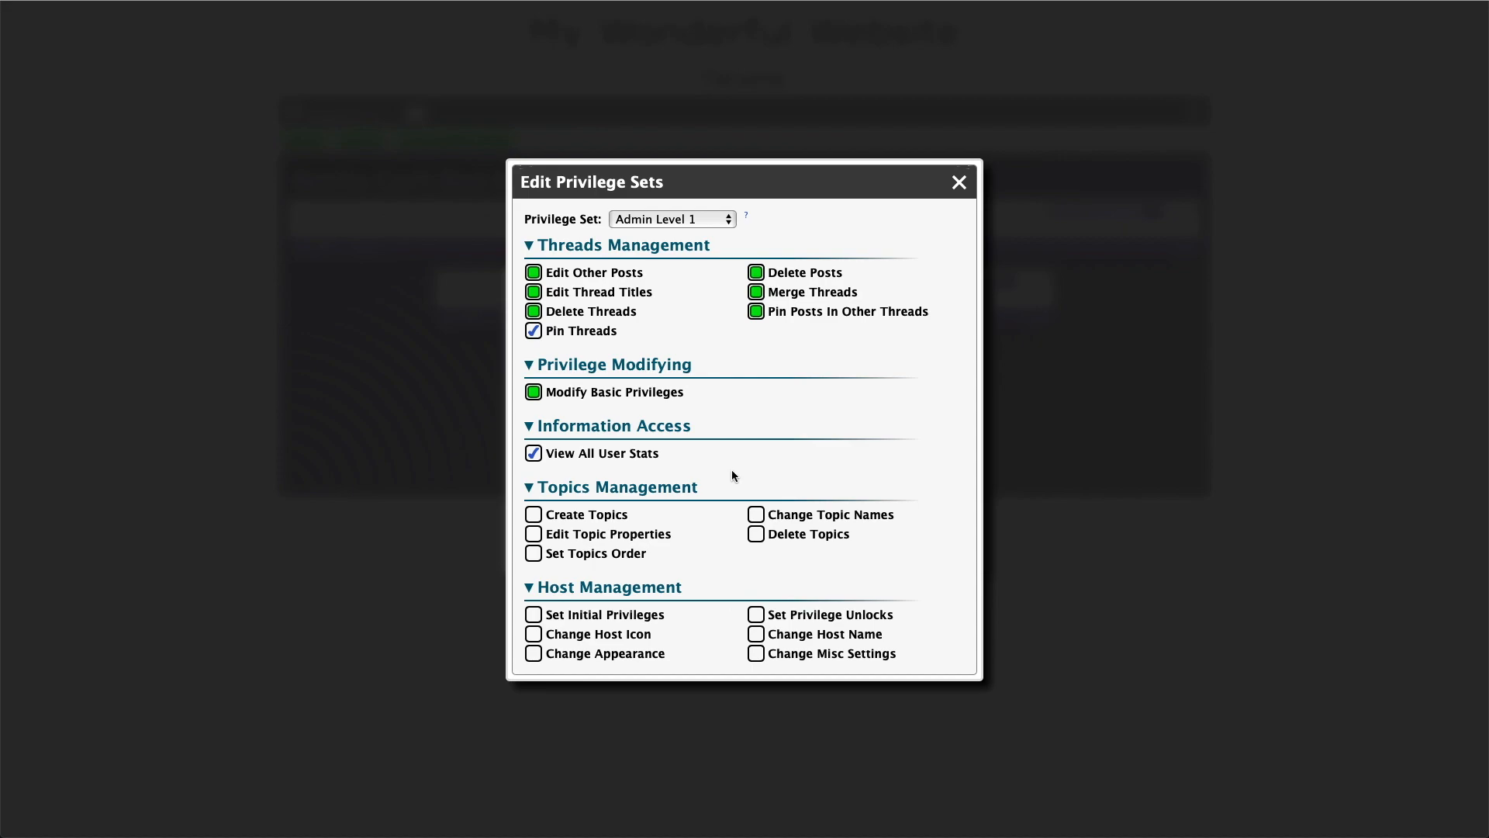
{"action": "left_click", "coordinate": [701, 219]}
{"action": "left_click", "coordinate": [651, 236]}
{"action": "left_click", "coordinate": [700, 221]}
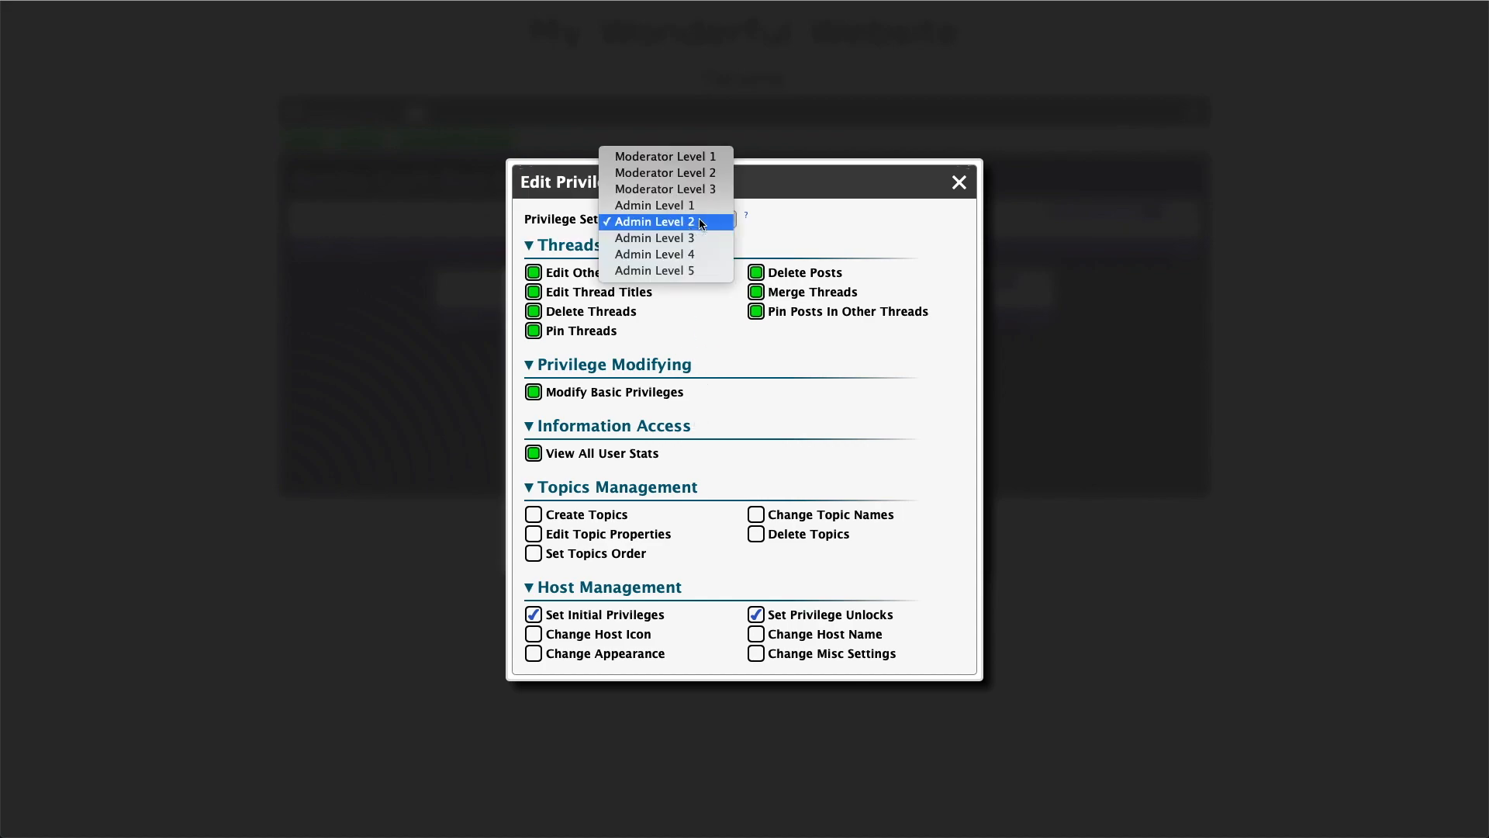
{"action": "left_click", "coordinate": [696, 240]}
{"action": "left_click", "coordinate": [694, 221]}
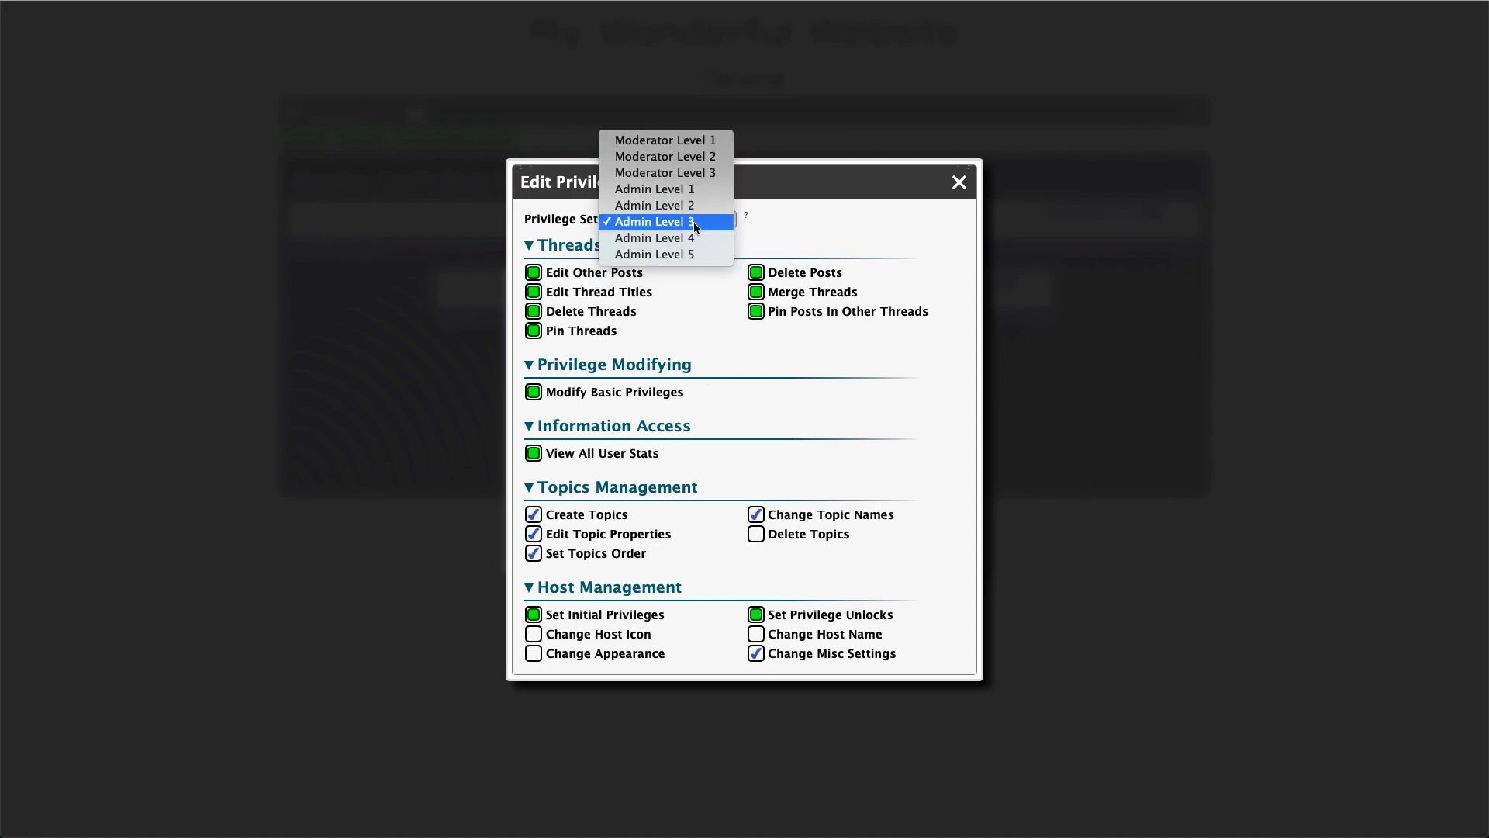
{"action": "left_click", "coordinate": [689, 233]}
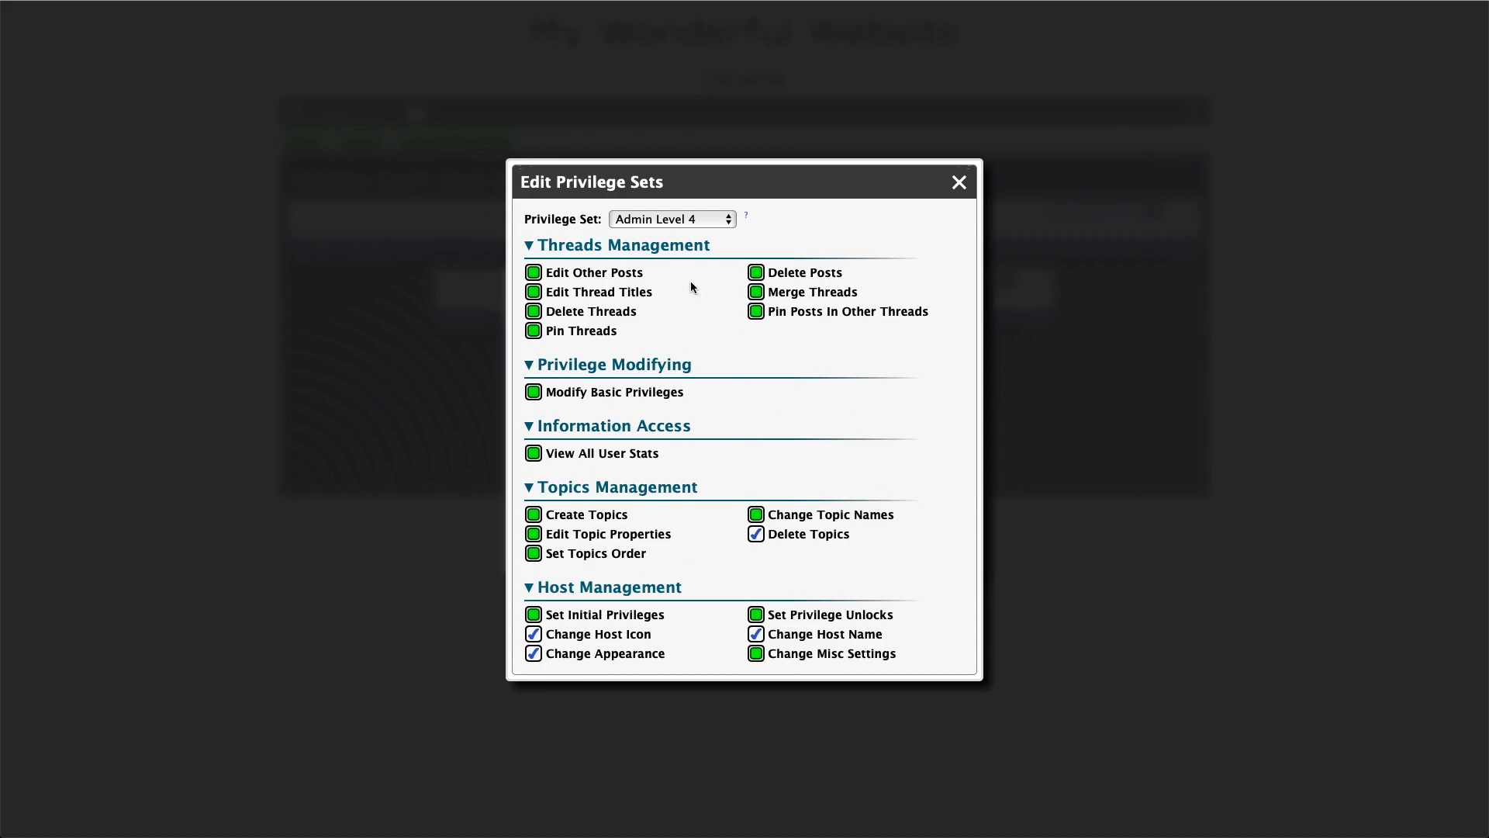
{"action": "left_click", "coordinate": [757, 541]}
Inspect the Admin Level 5 privilege set, trying a locked privilege, and close the dialog
{"action": "left_click", "coordinate": [690, 220]}
{"action": "left_click", "coordinate": [682, 238]}
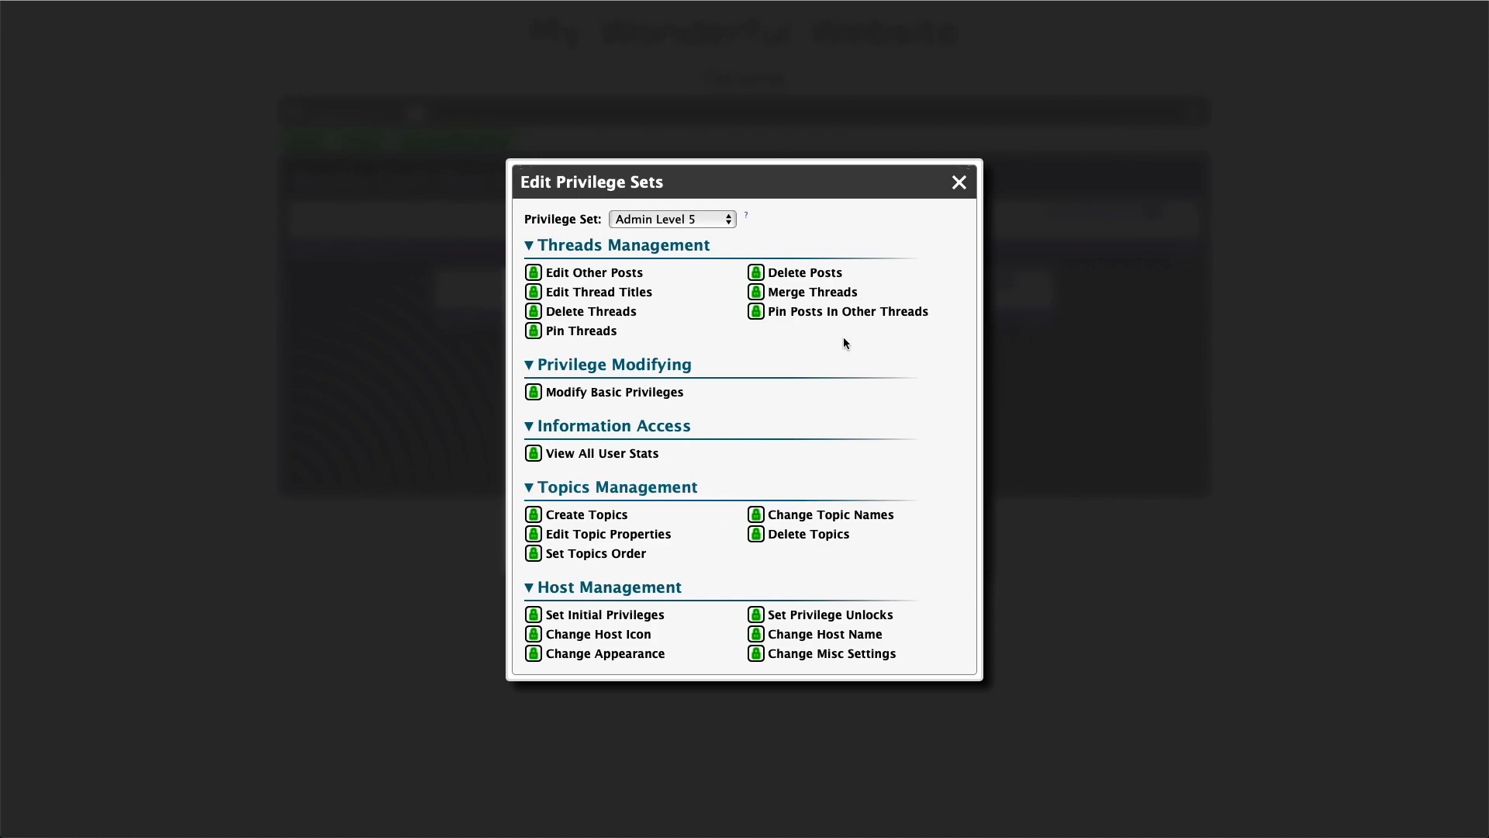
{"action": "left_click", "coordinate": [755, 311]}
{"action": "left_click", "coordinate": [849, 457]}
{"action": "left_click", "coordinate": [954, 185]}
Open User1370's profile from the Users list and set the rank to Mod 3, syncing privileges and applying it
{"action": "left_click", "coordinate": [853, 290]}
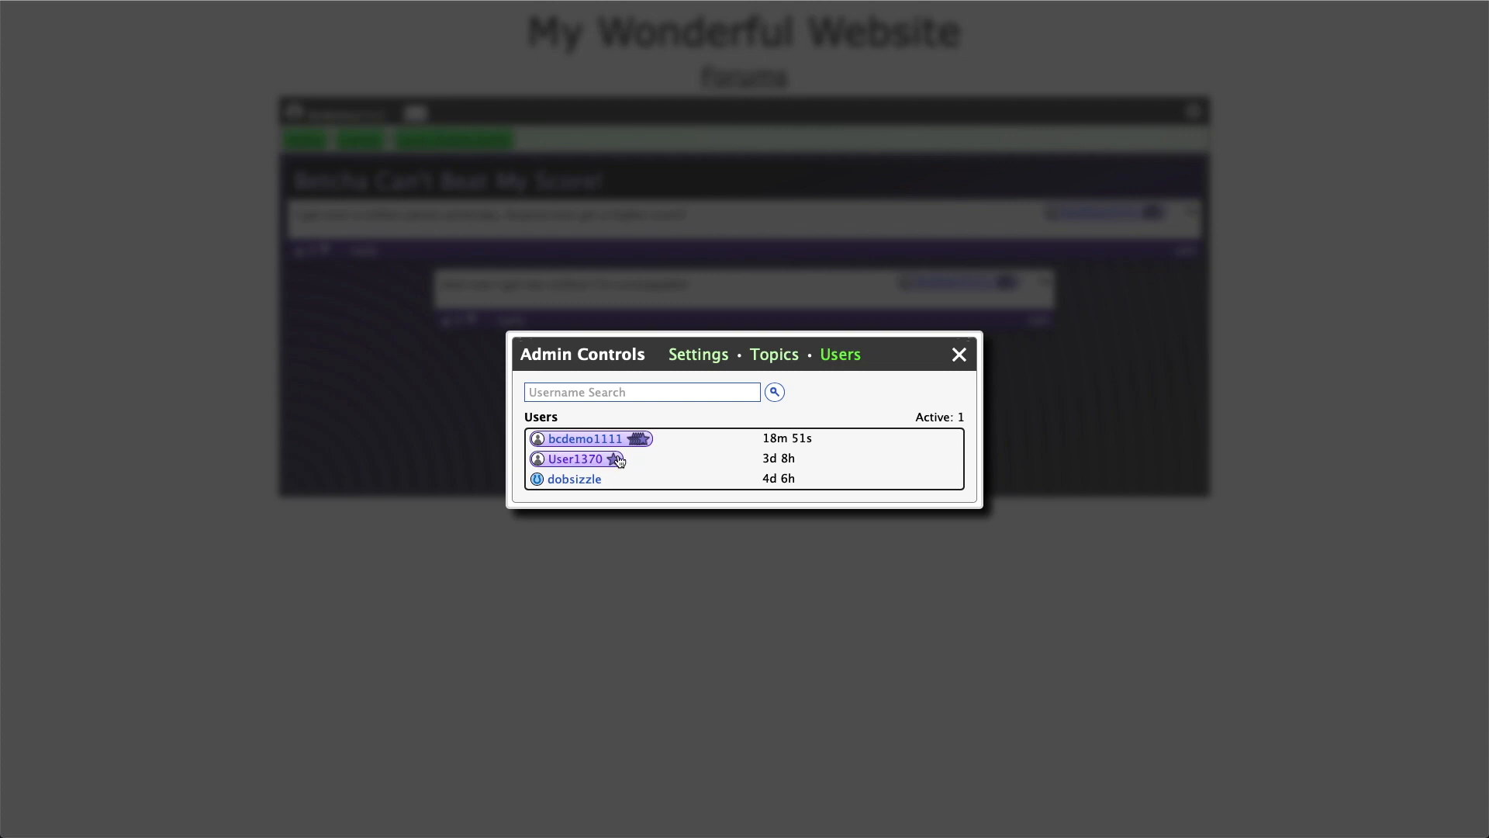
{"action": "left_click", "coordinate": [595, 461]}
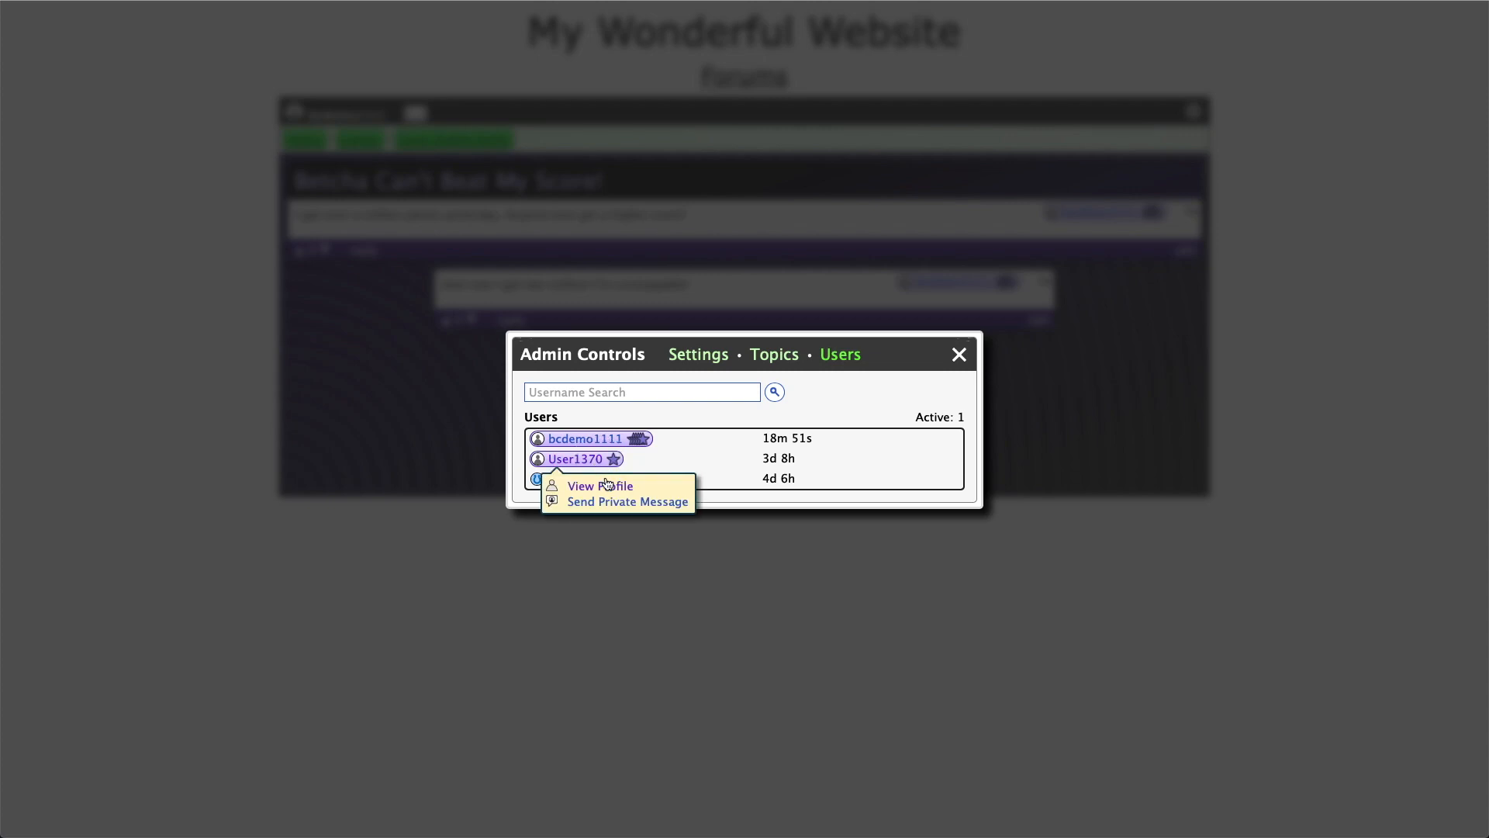
{"action": "left_click", "coordinate": [610, 486]}
{"action": "left_click", "coordinate": [603, 385]}
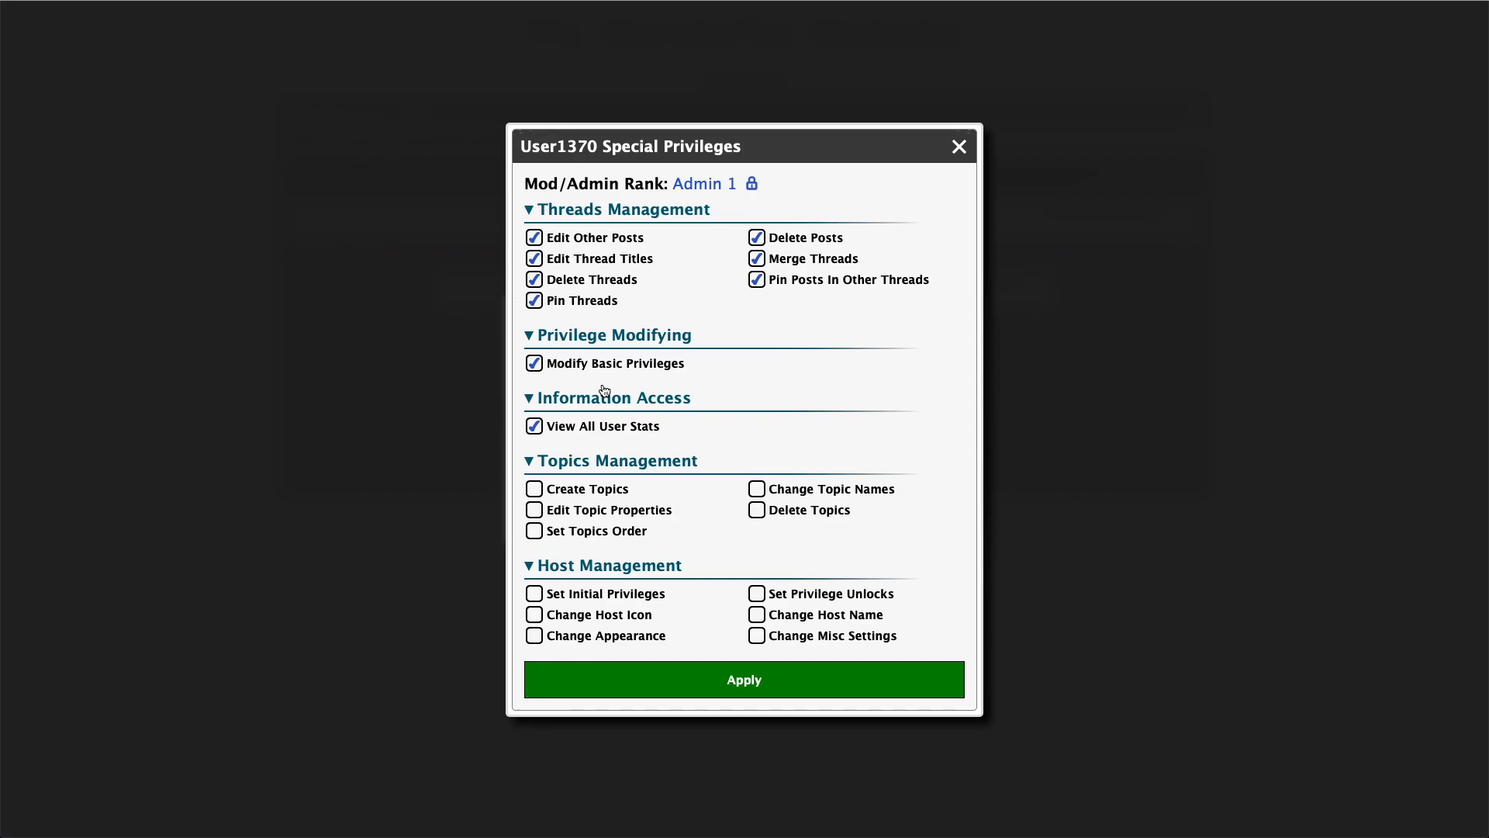
{"action": "left_click", "coordinate": [676, 185]}
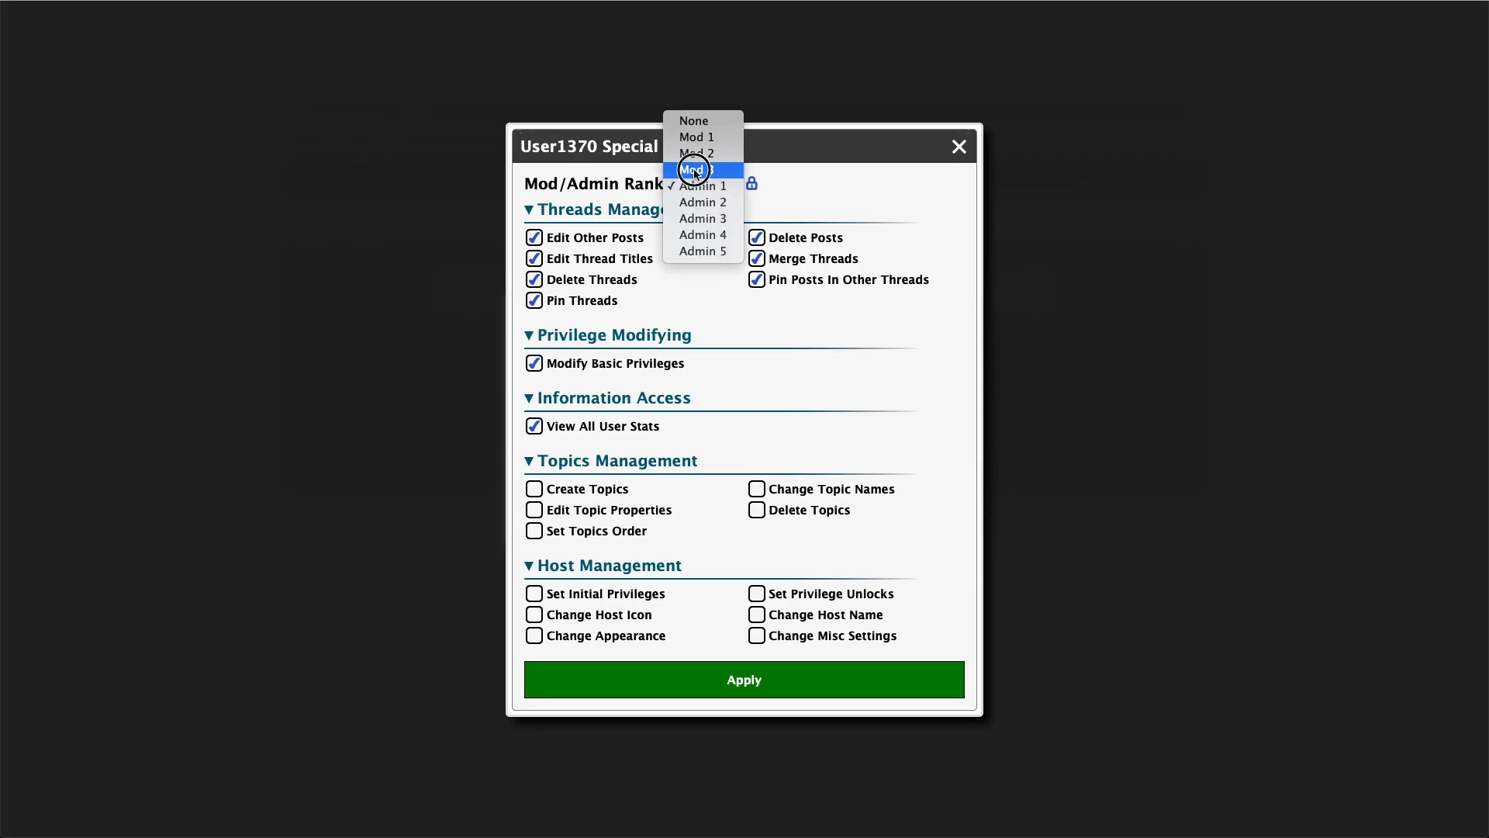
{"action": "left_click", "coordinate": [693, 169]}
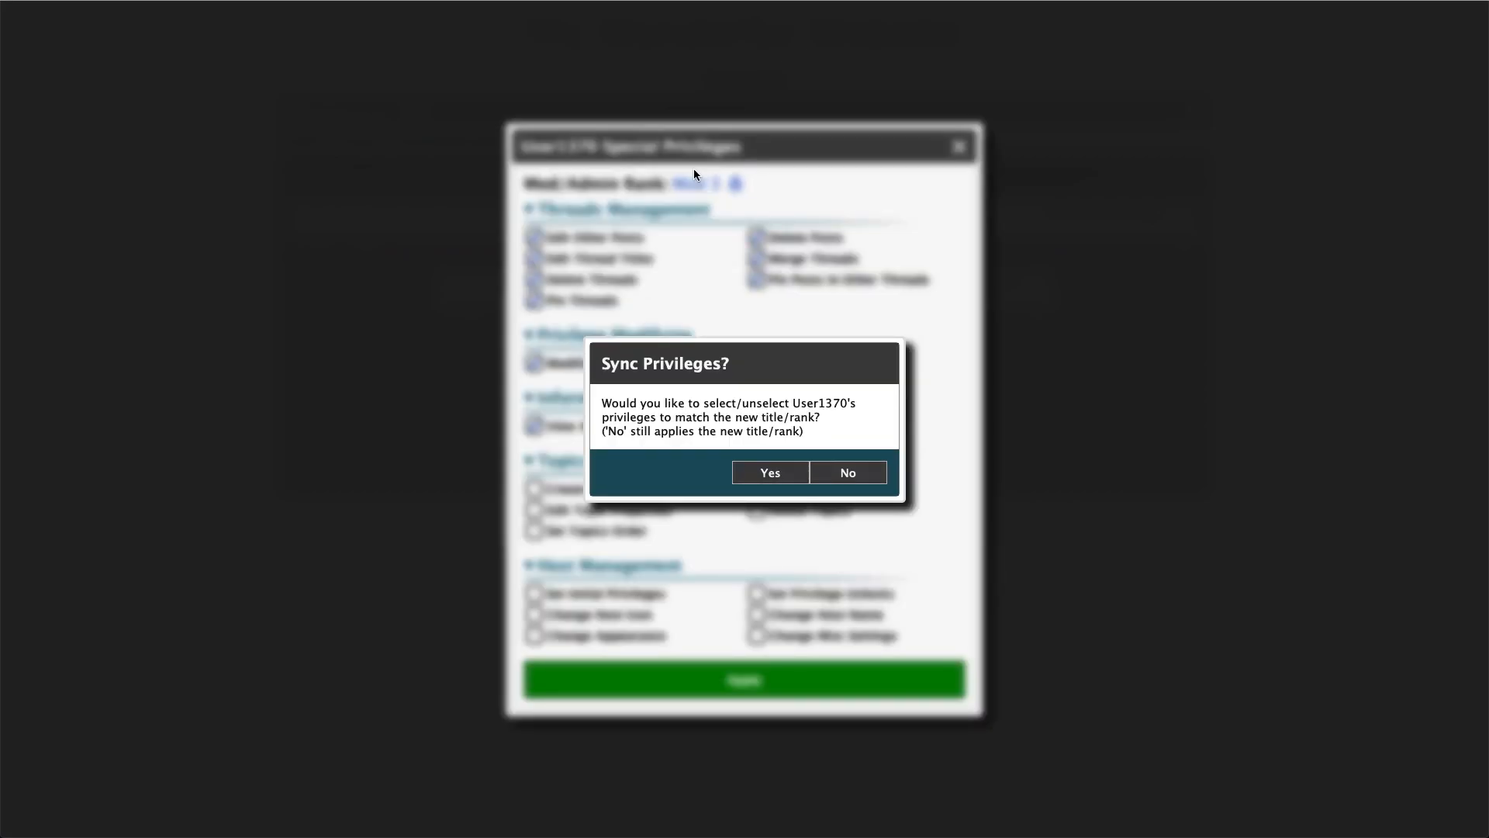
{"action": "left_click", "coordinate": [768, 472]}
{"action": "left_click", "coordinate": [750, 667]}
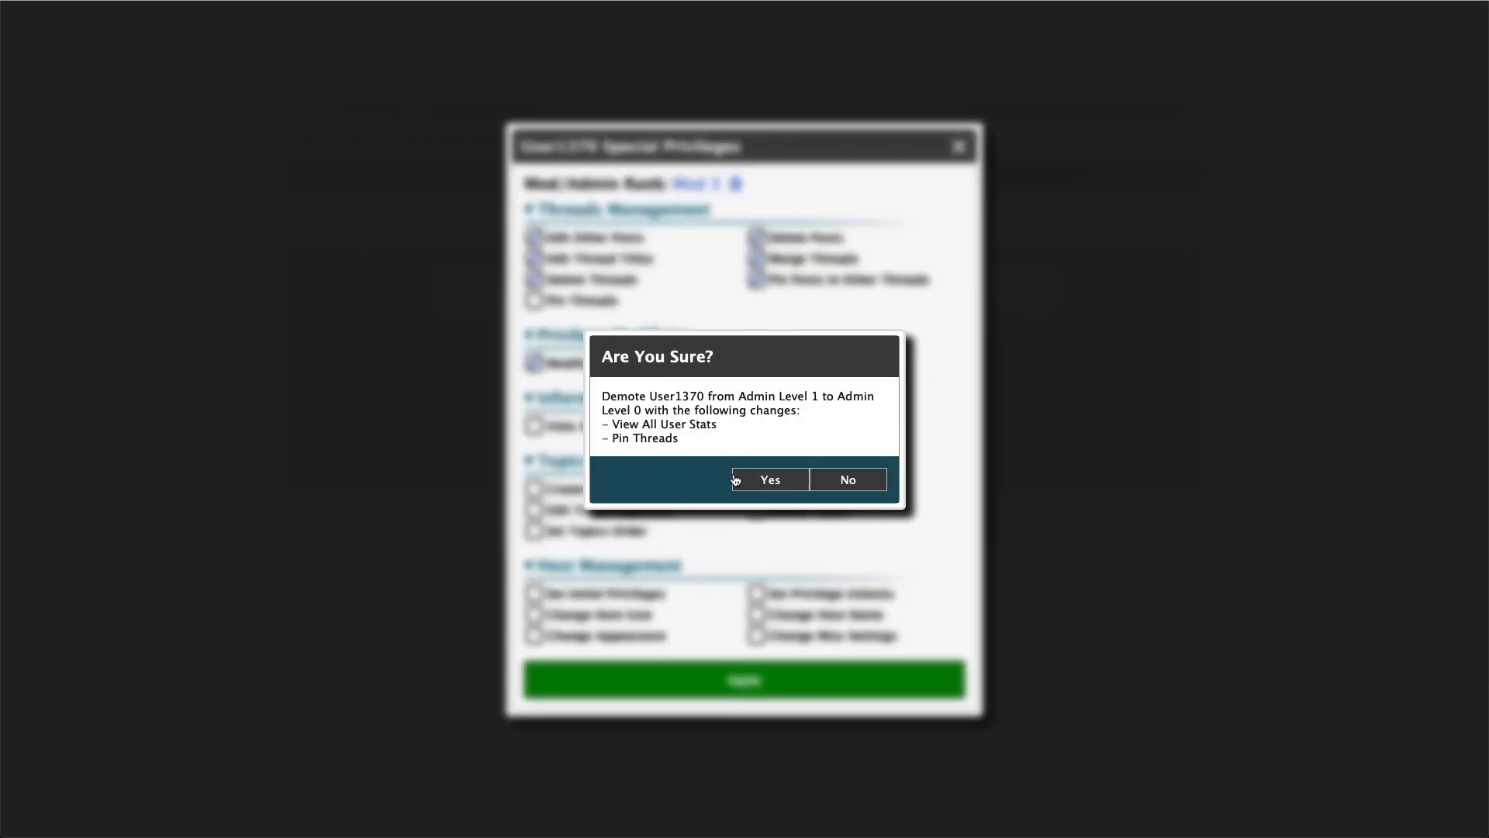
{"action": "left_click", "coordinate": [769, 479]}
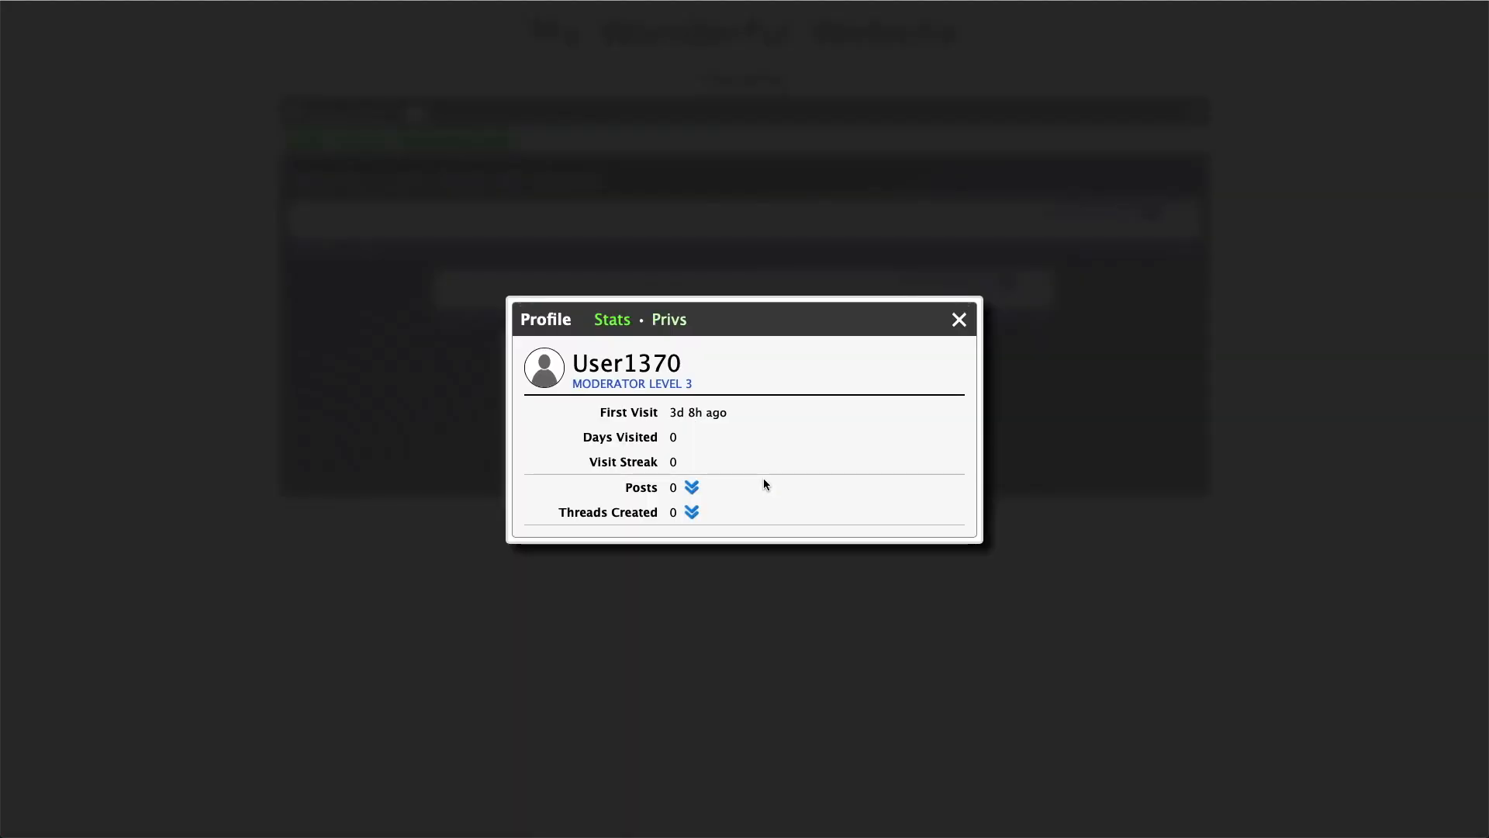
Reopen User1370's profile from the Admin Controls Users list and view its privileges
{"action": "left_click", "coordinate": [960, 320]}
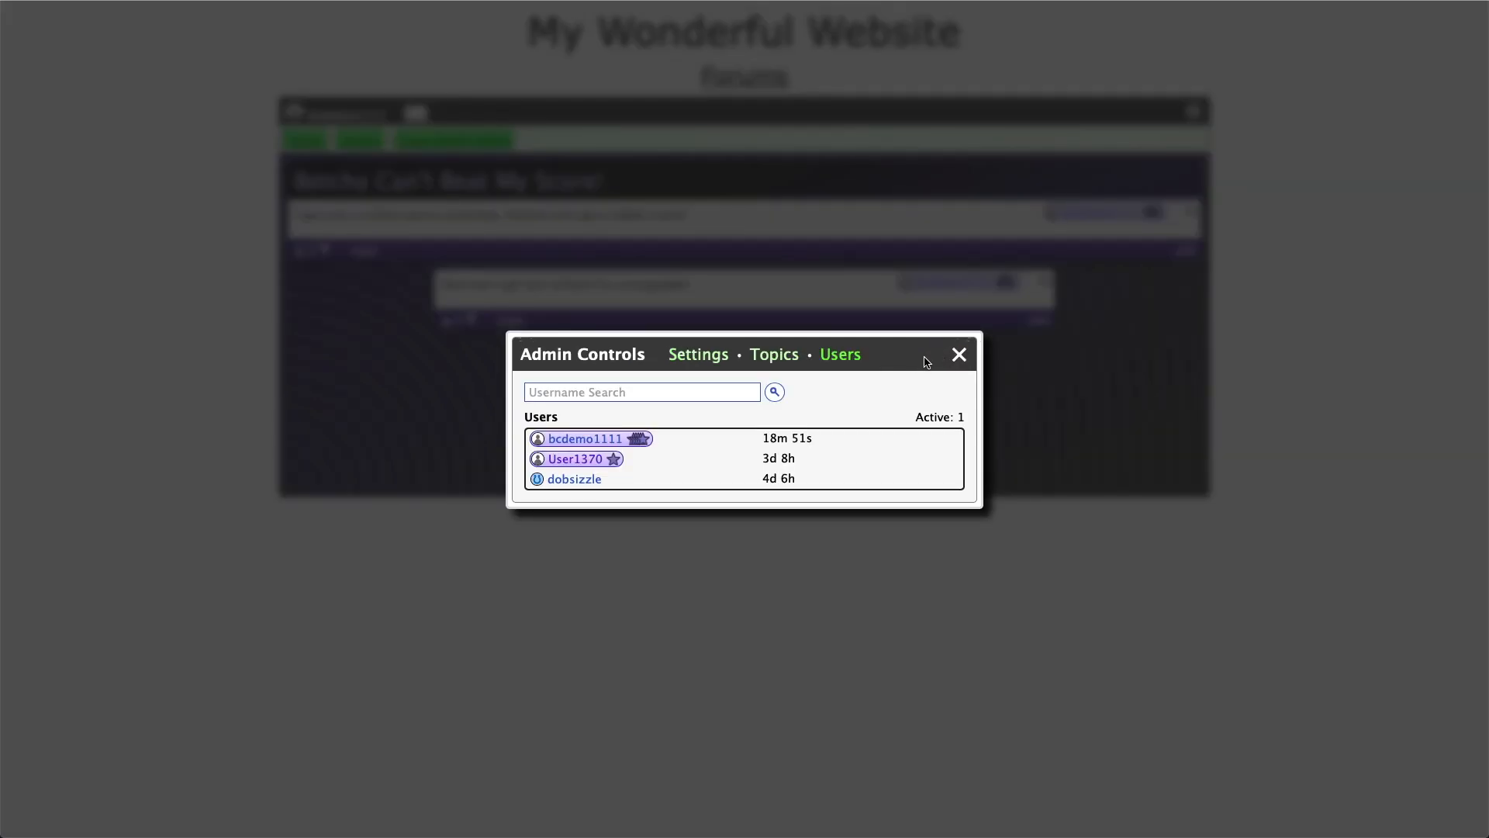
{"action": "key", "text": "Escape"}
{"action": "left_click", "coordinate": [1194, 113]}
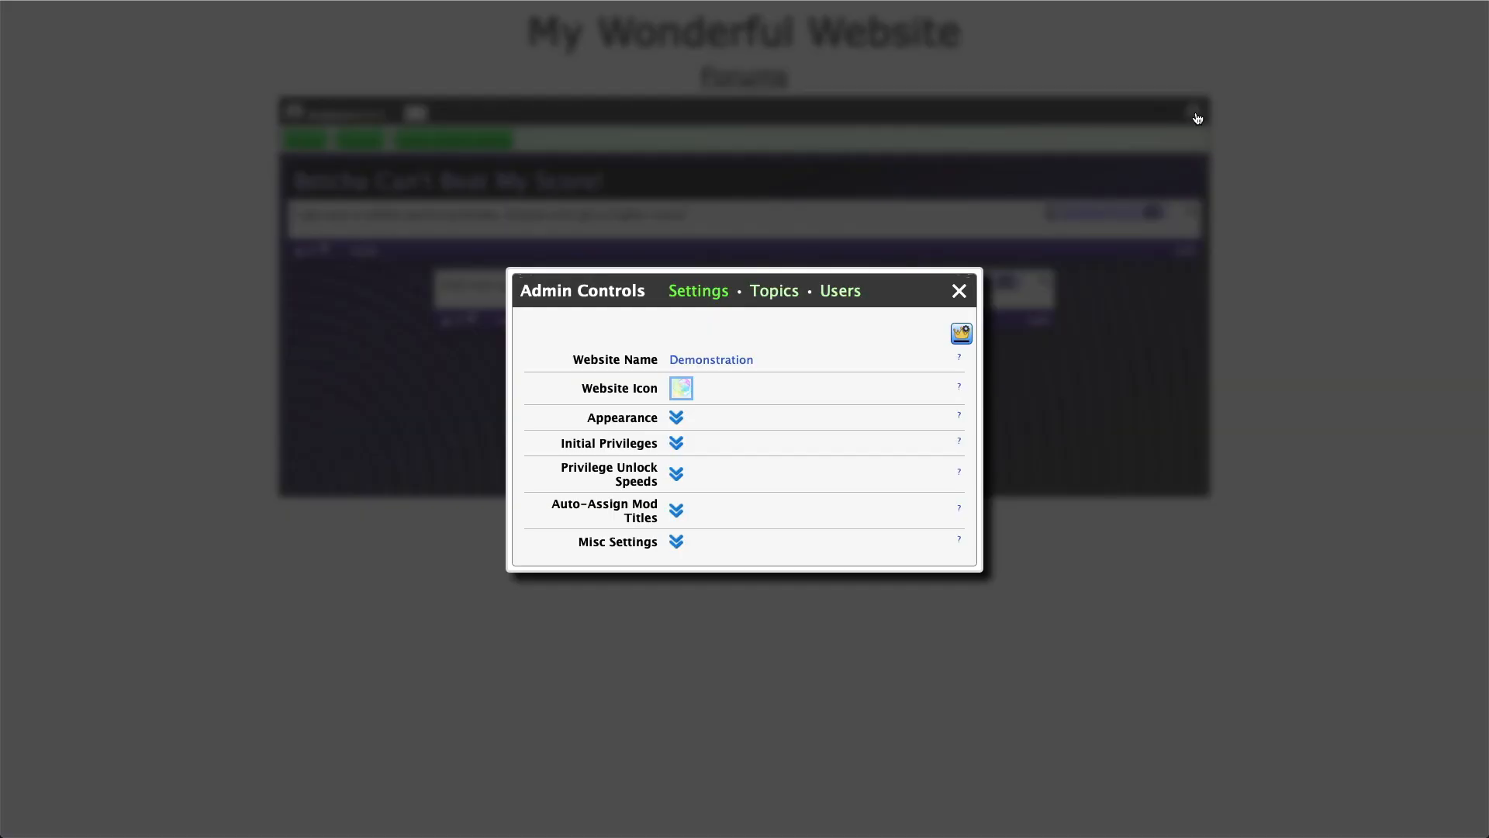
{"action": "left_click", "coordinate": [843, 295]}
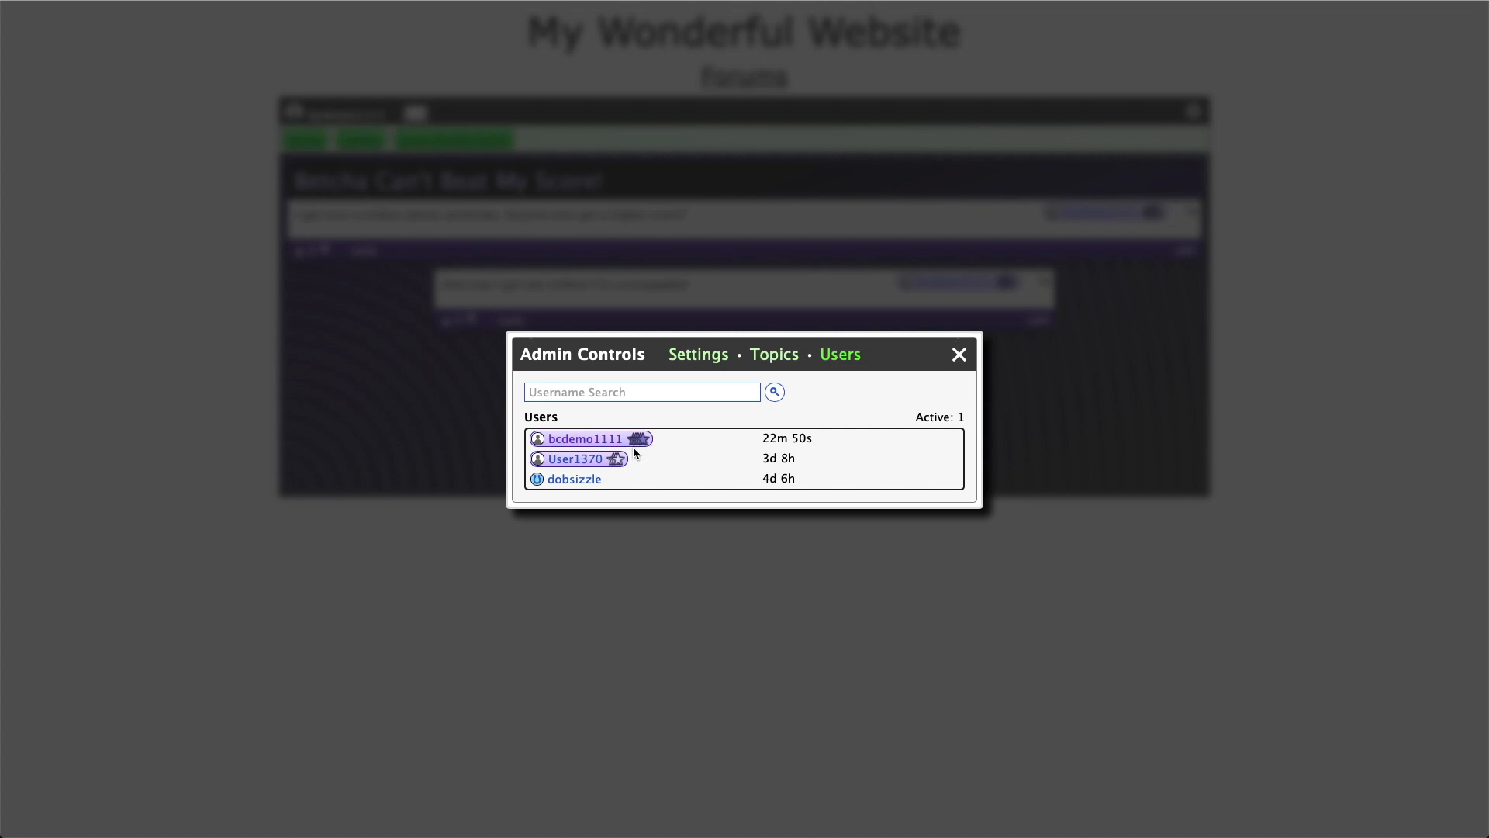
{"action": "left_click", "coordinate": [593, 459]}
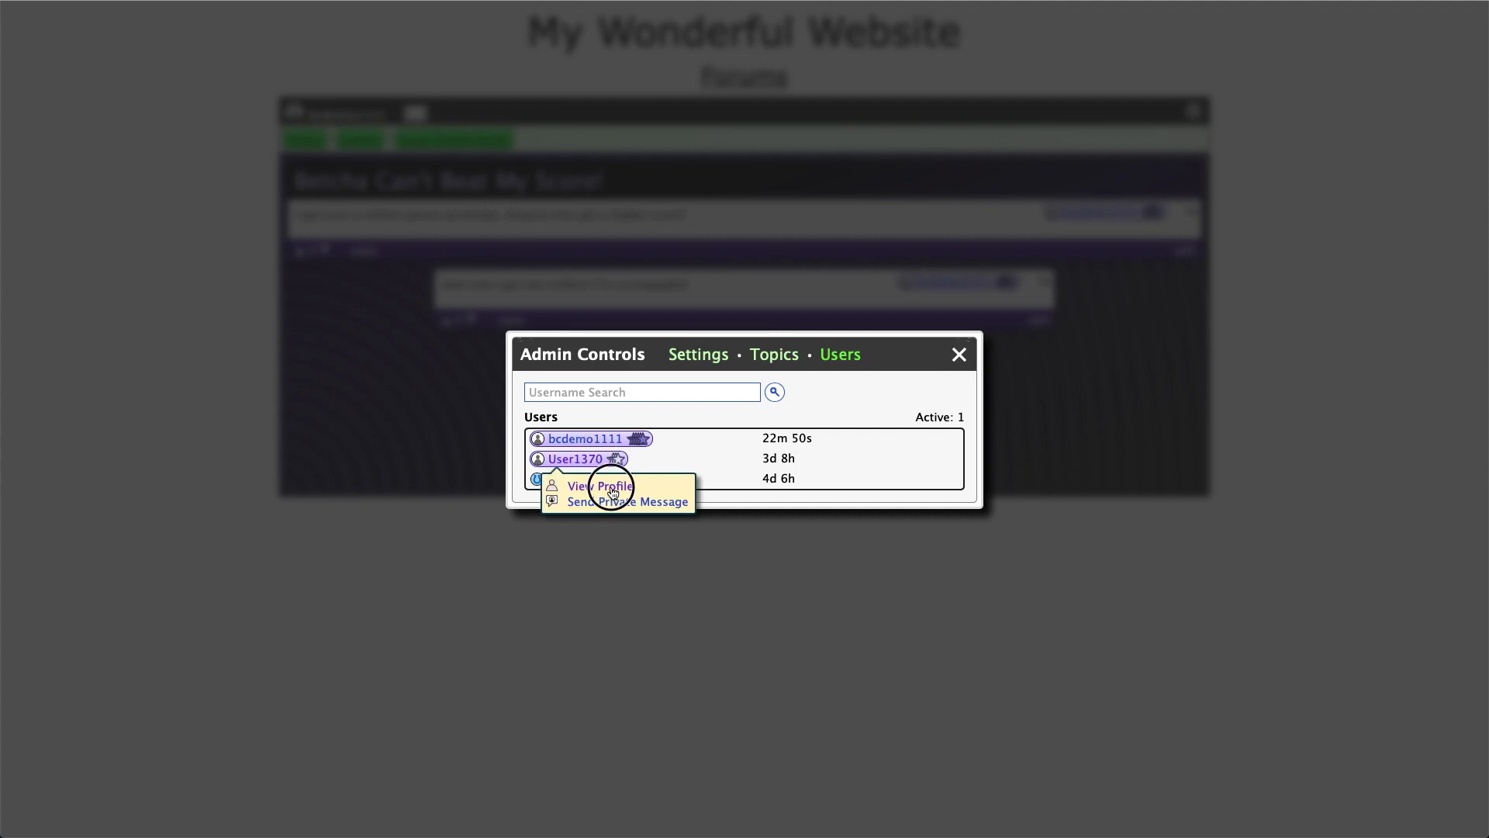
{"action": "left_click", "coordinate": [605, 485]}
{"action": "left_click", "coordinate": [670, 320]}
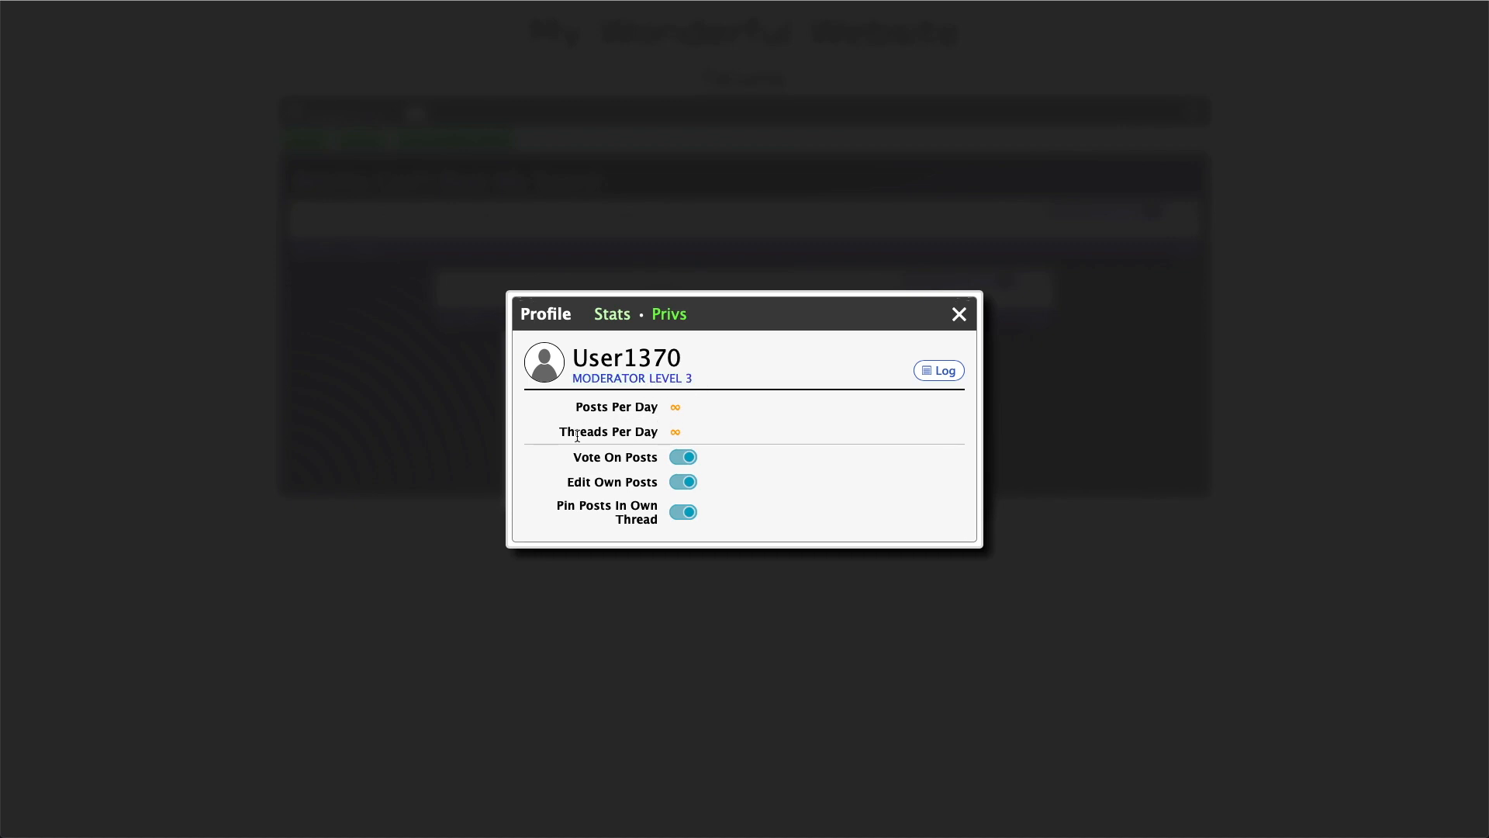
{"action": "left_click_drag", "start_coordinate": [667, 409], "coordinate": [692, 434]}
{"action": "left_click", "coordinate": [685, 434]}
Open the user's privileges change log, reverse its order, and filter it to Posts Per Day
{"action": "left_click", "coordinate": [938, 371]}
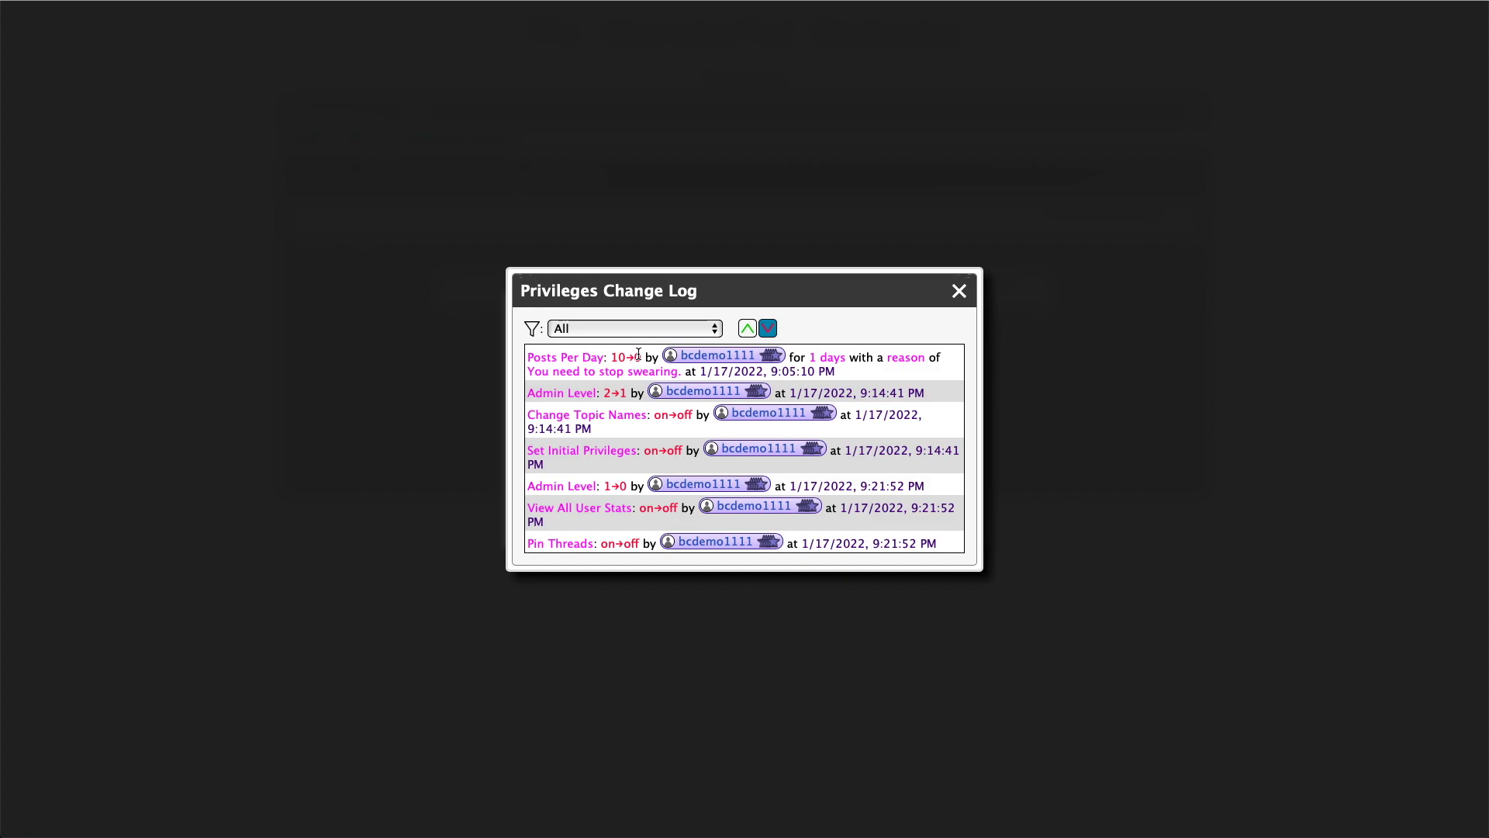
{"action": "left_click", "coordinate": [749, 330]}
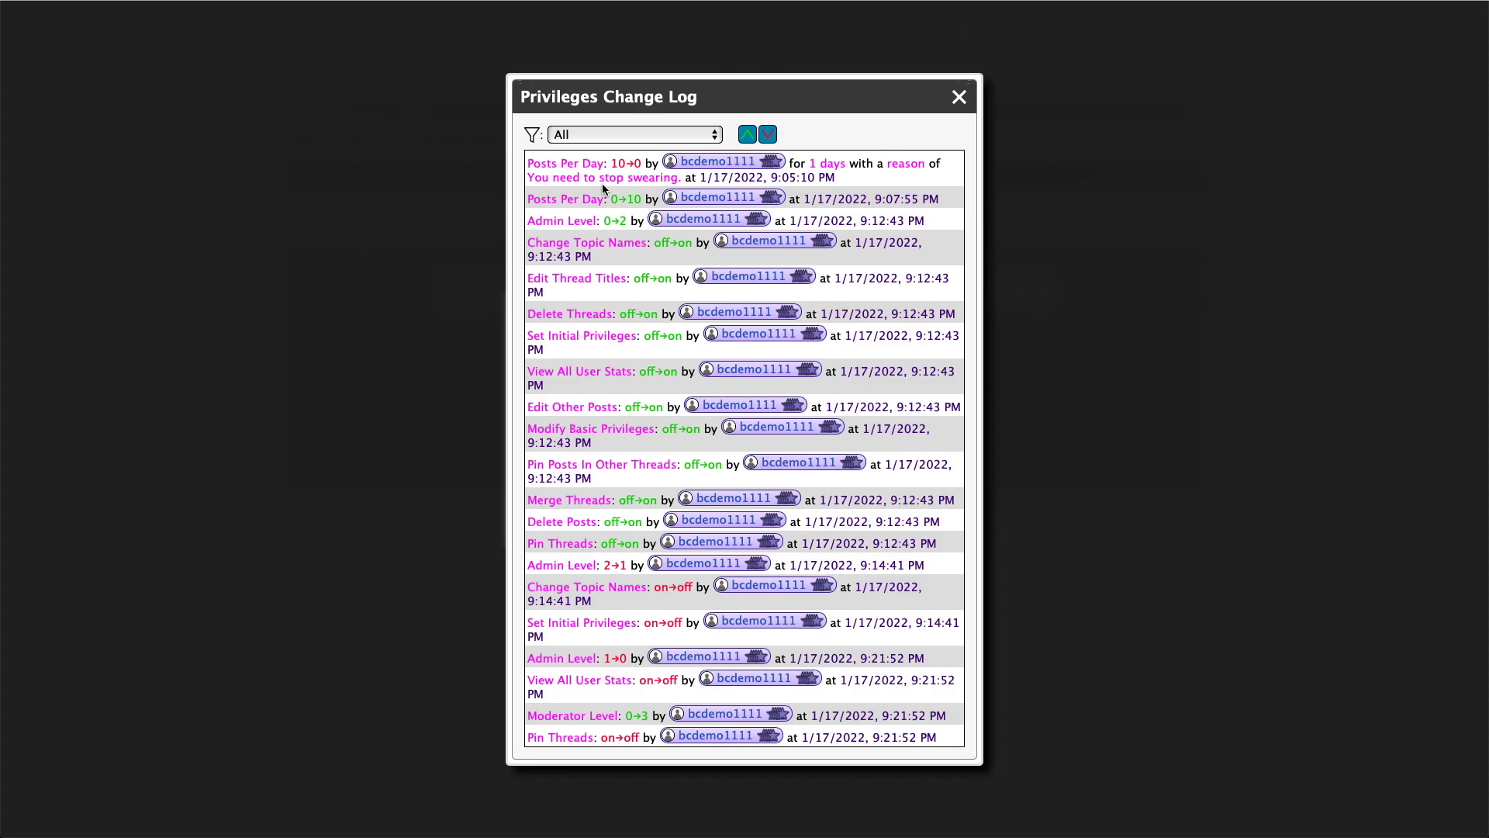
{"action": "left_click", "coordinate": [652, 132]}
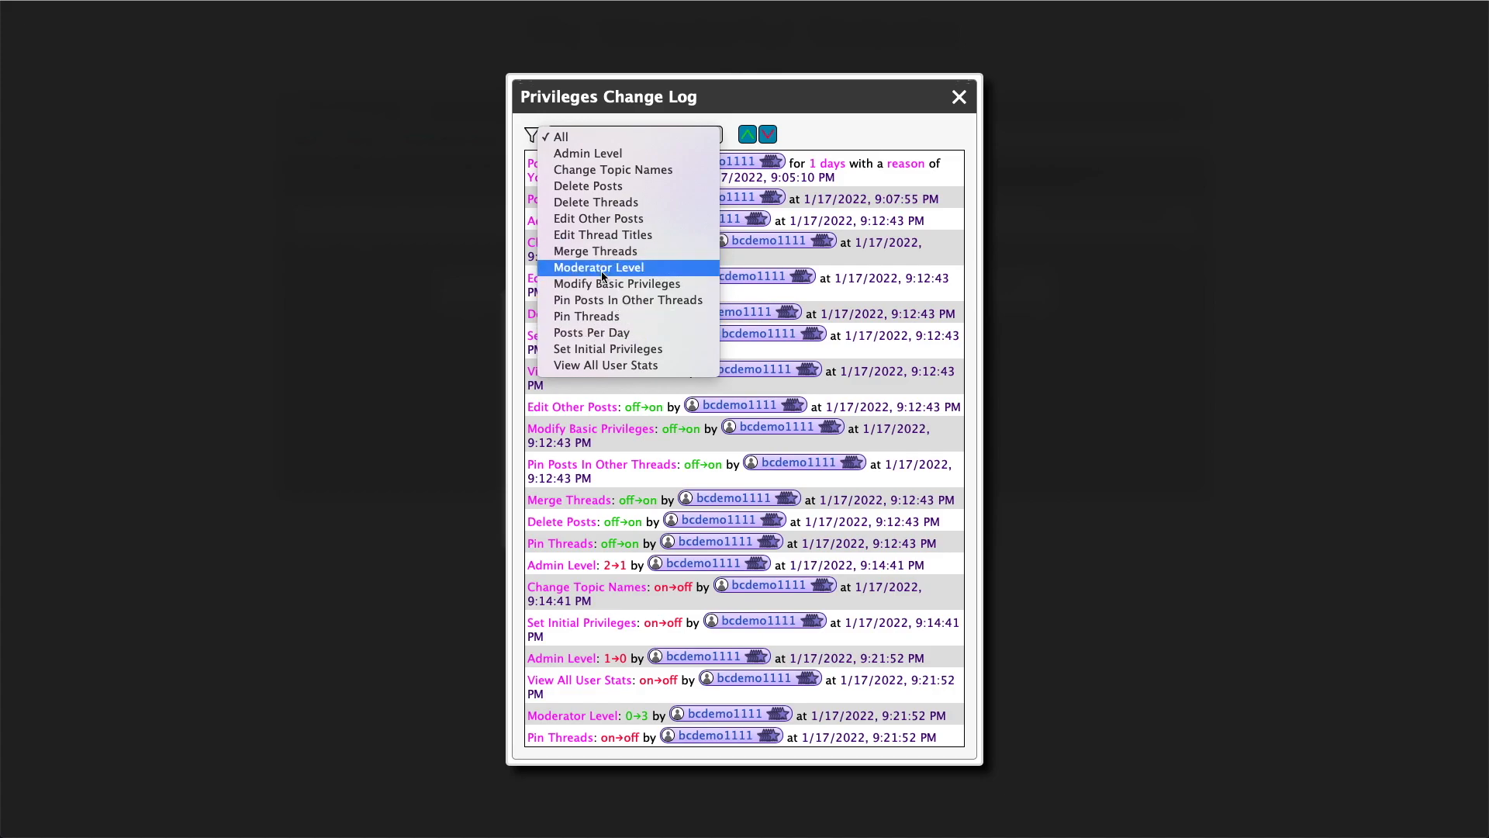
{"action": "left_click", "coordinate": [635, 333]}
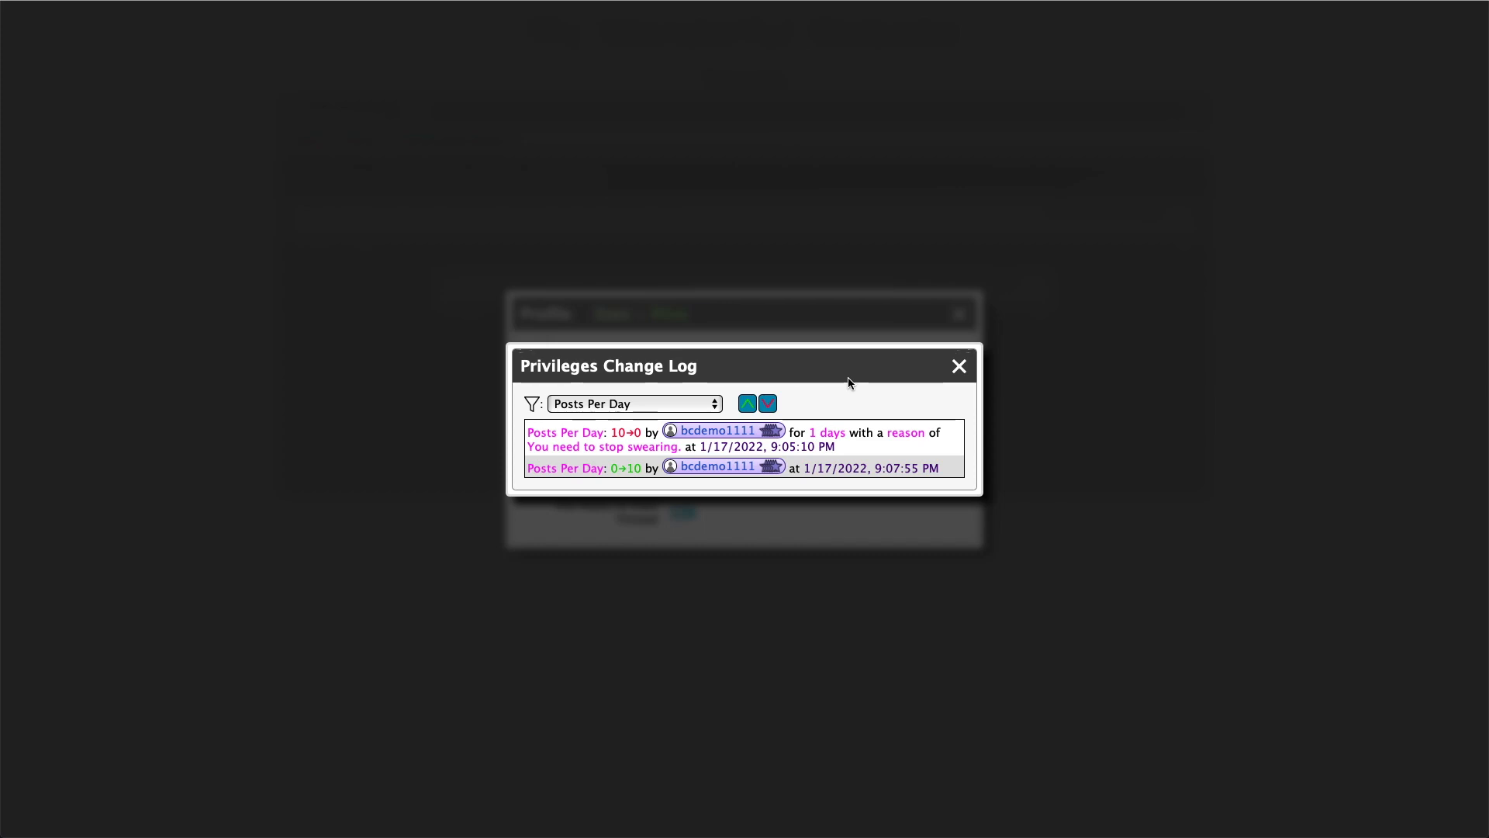
{"action": "left_click", "coordinate": [959, 366]}
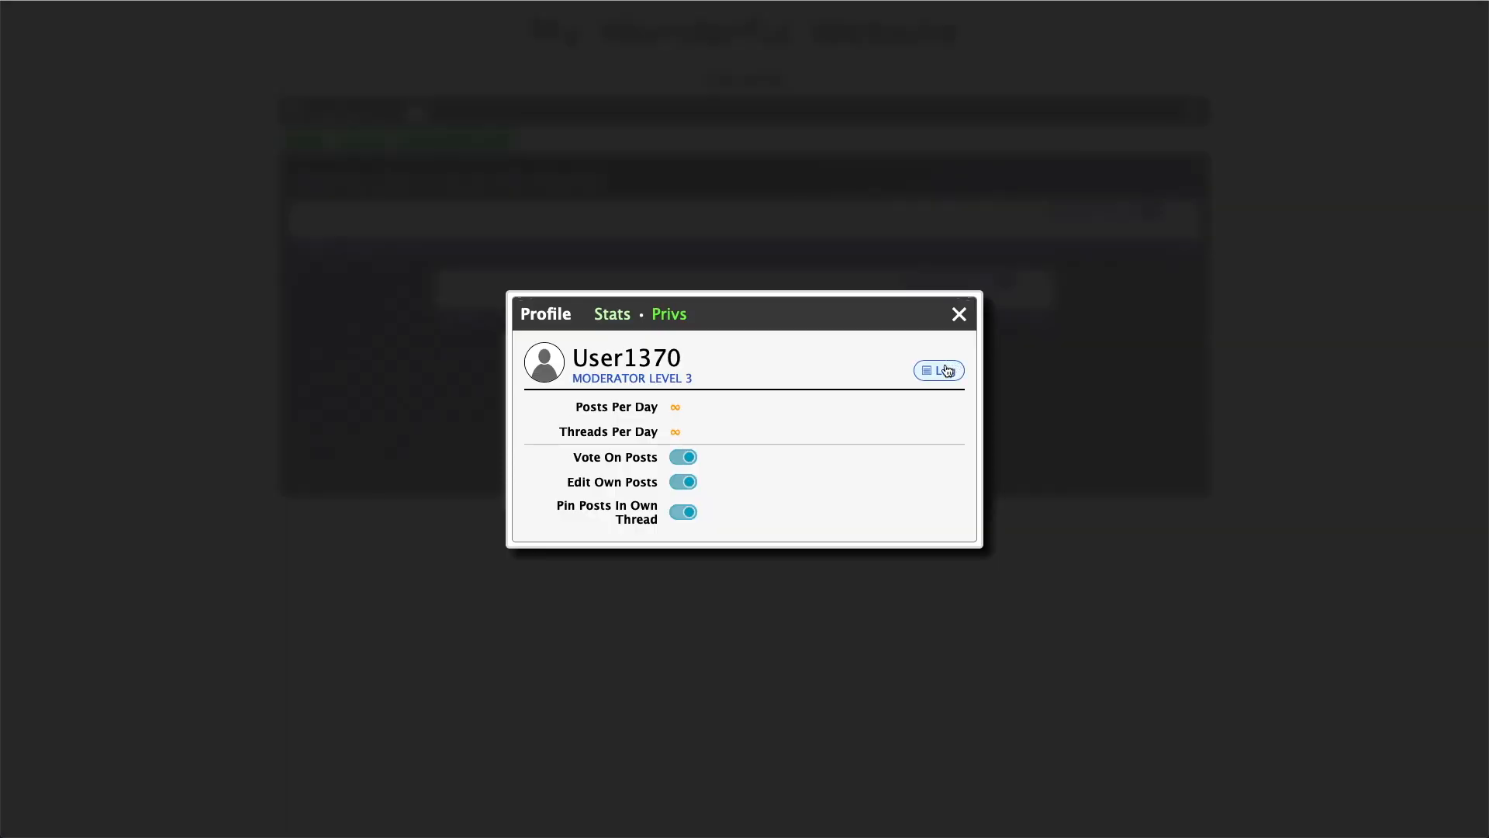
Try setting User1370's mod/admin rank to Admin 3 with synced privileges
{"action": "left_click", "coordinate": [680, 379]}
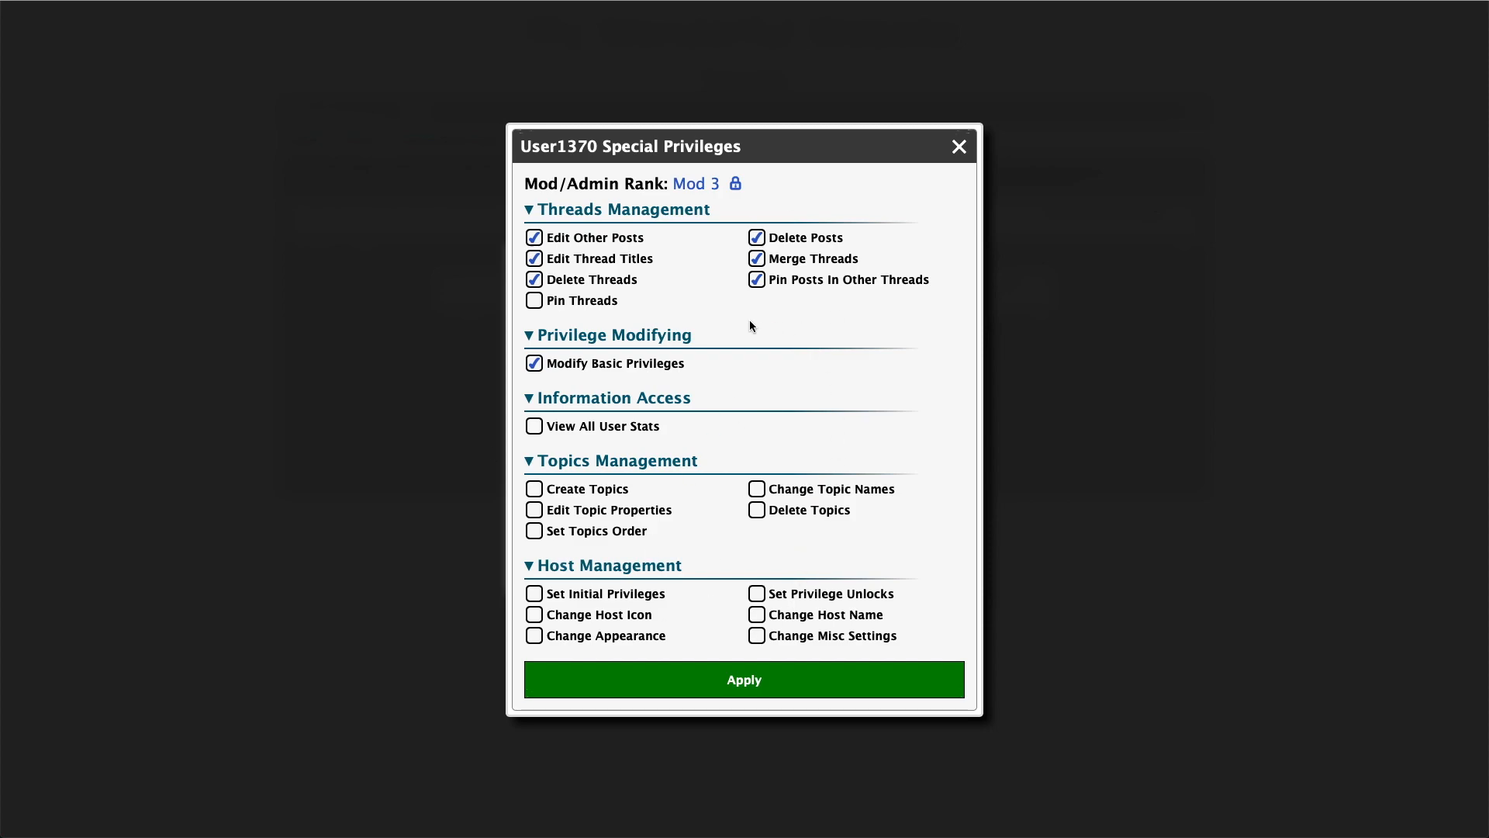
{"action": "left_click", "coordinate": [712, 185]}
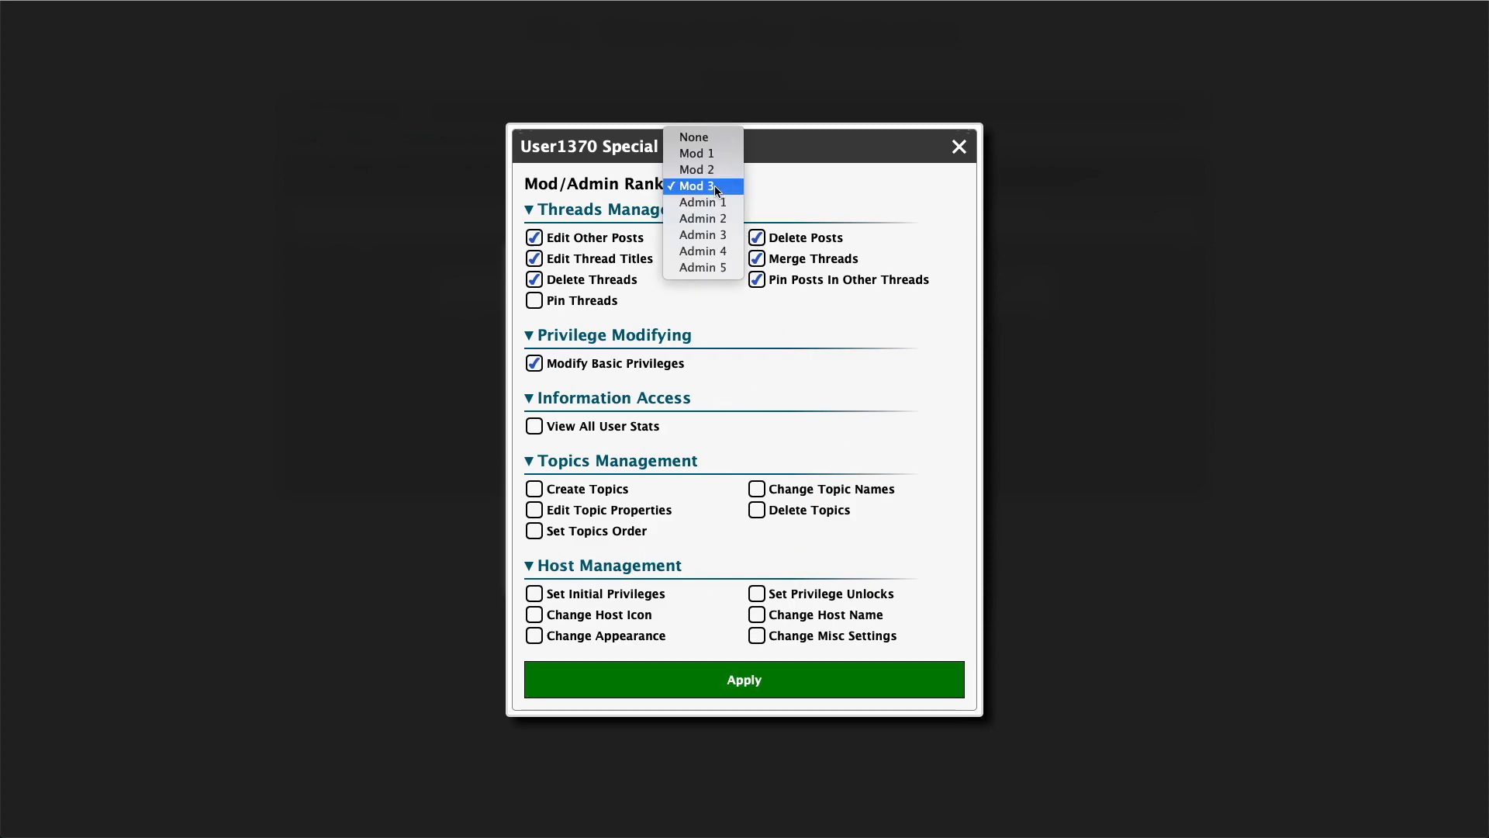
{"action": "left_click", "coordinate": [722, 234]}
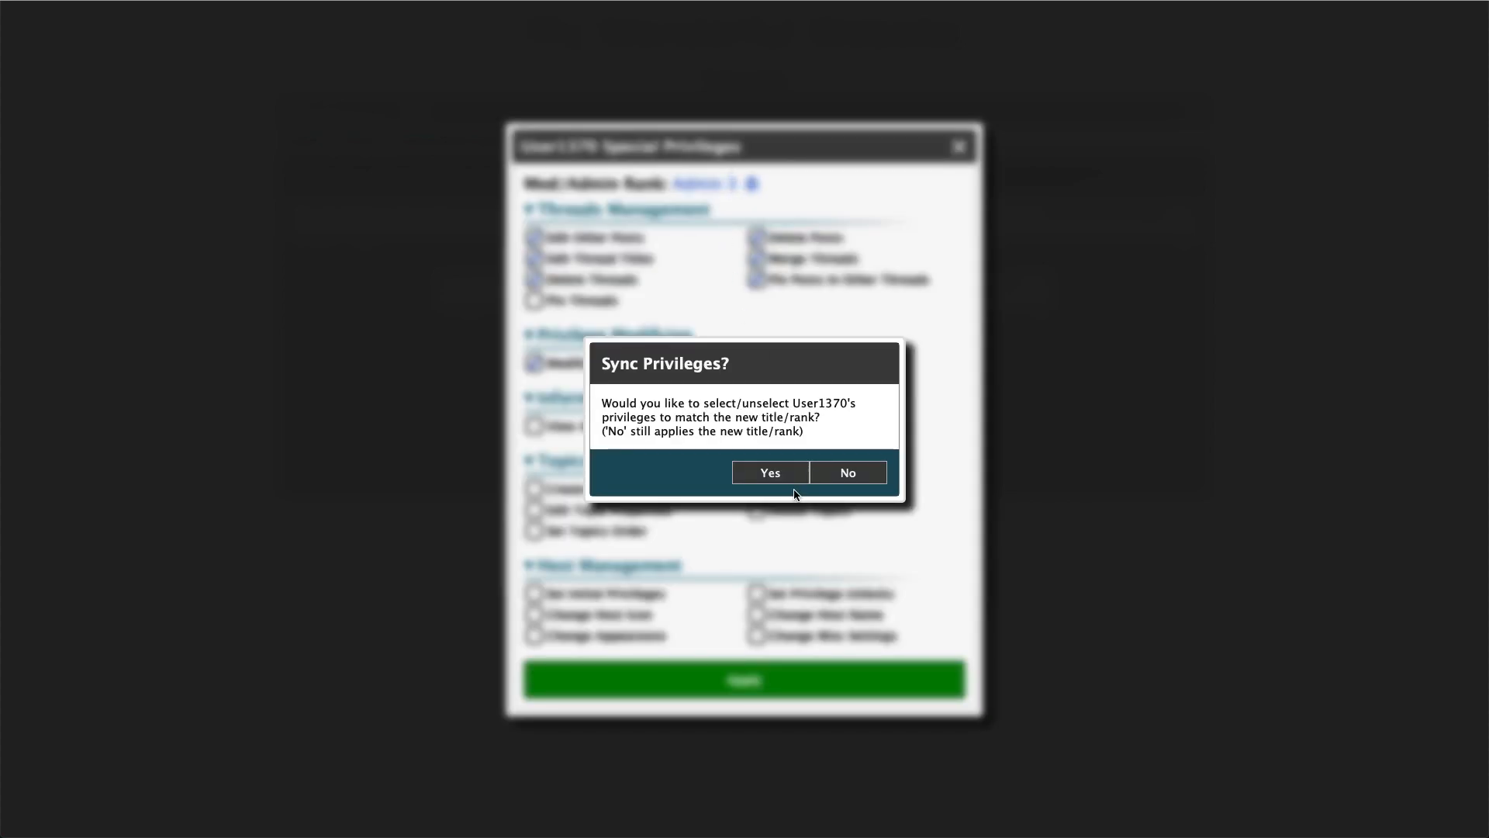
{"action": "left_click", "coordinate": [771, 472]}
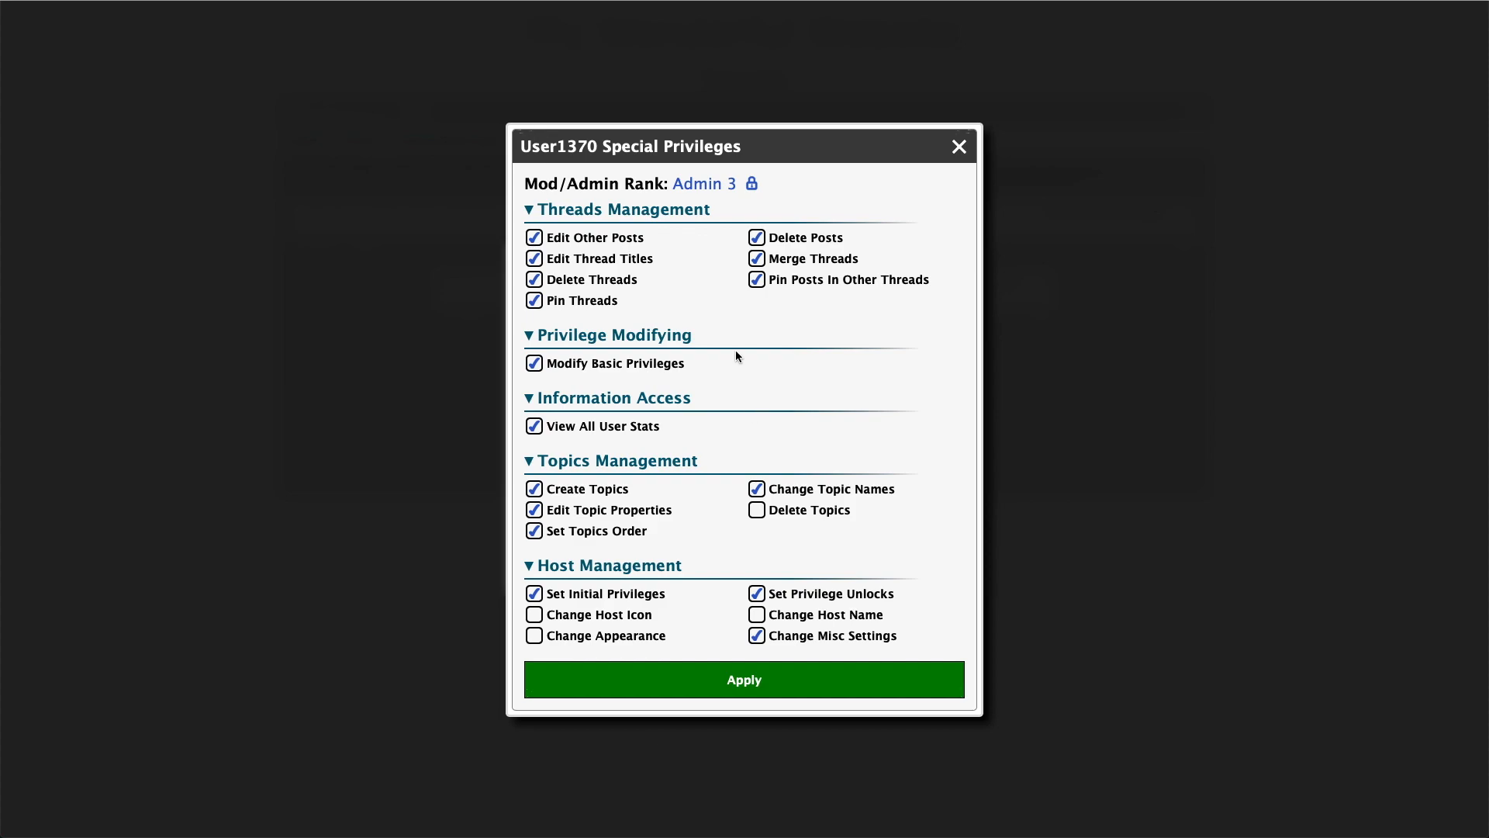
{"action": "left_click", "coordinate": [698, 187]}
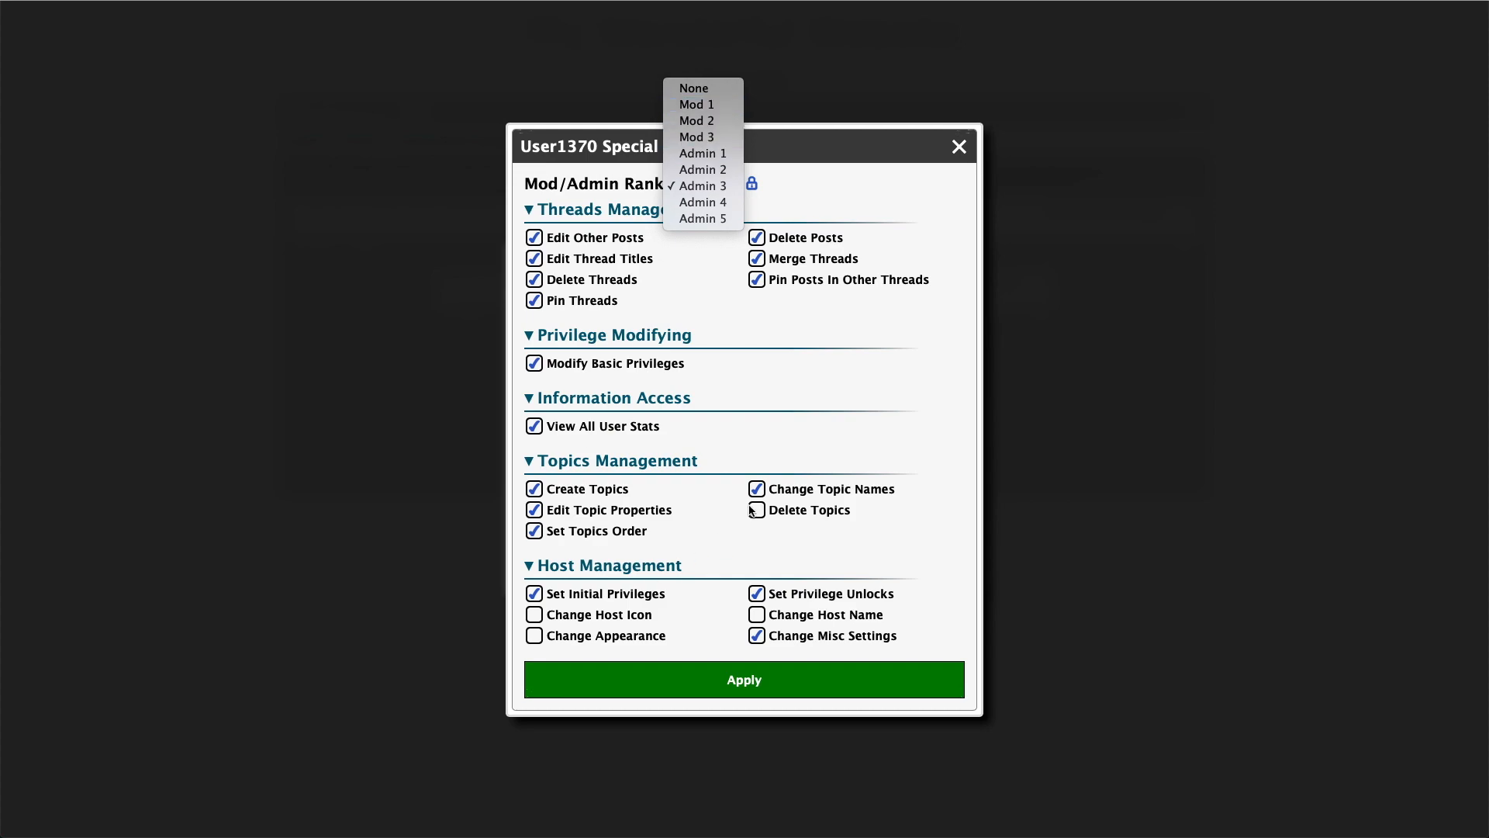
{"action": "left_click", "coordinate": [701, 185]}
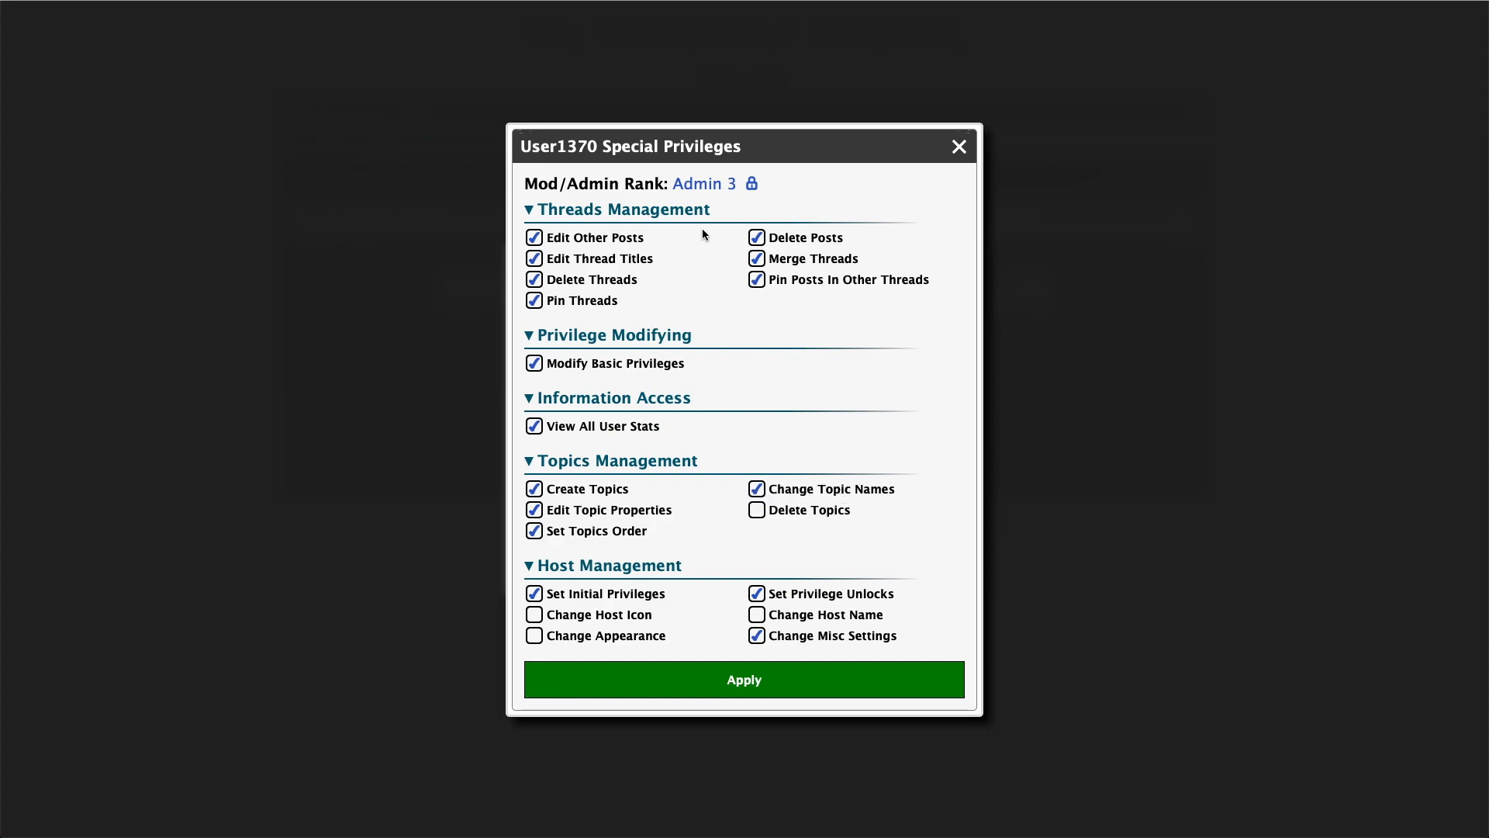
{"action": "left_click", "coordinate": [720, 191]}
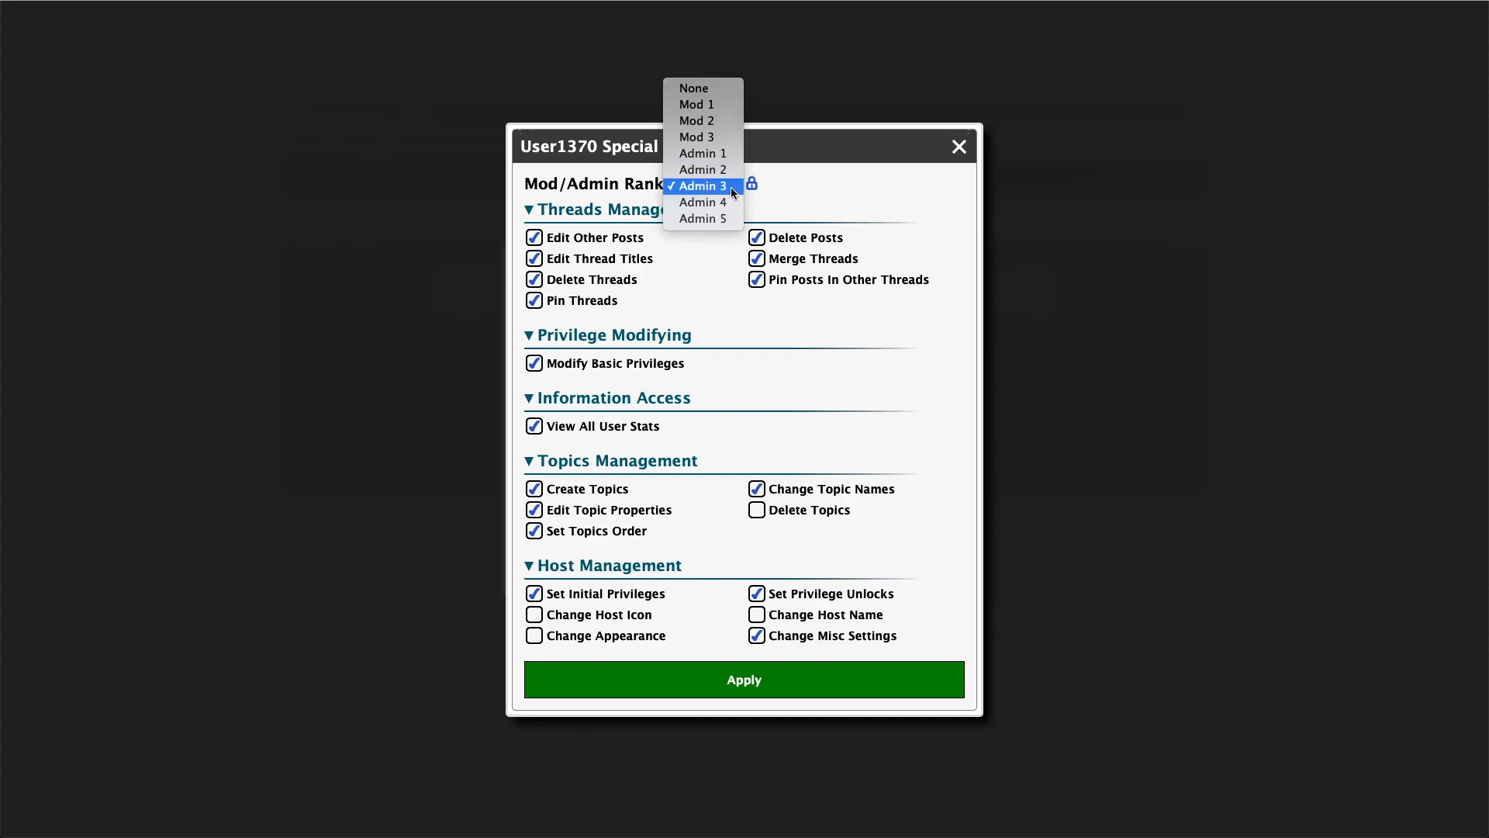
{"action": "left_click", "coordinate": [836, 197]}
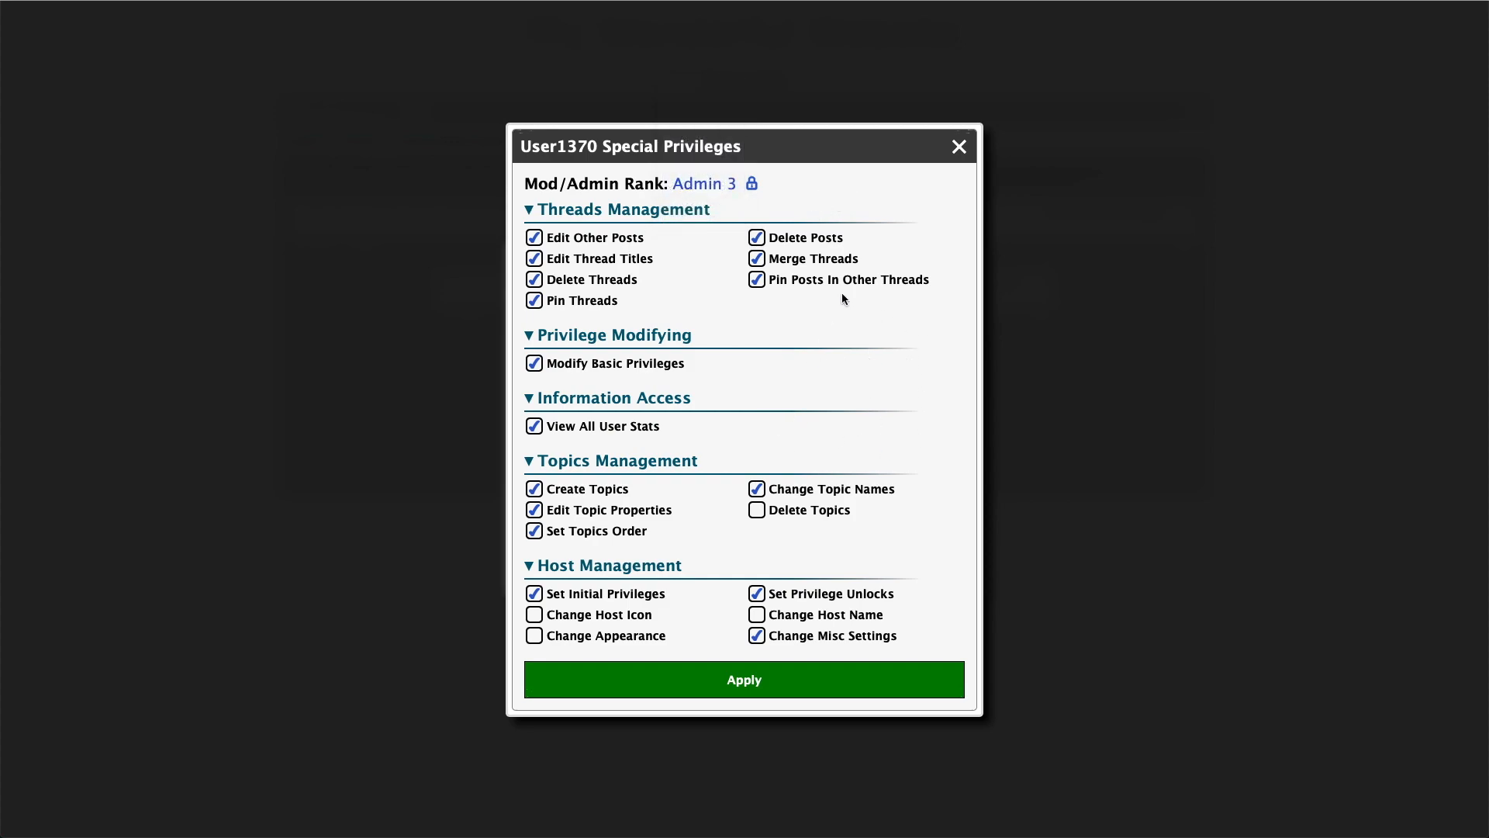
Close the special privileges dialog without applying, then close the profile and Admin Controls
{"action": "left_click", "coordinate": [958, 146]}
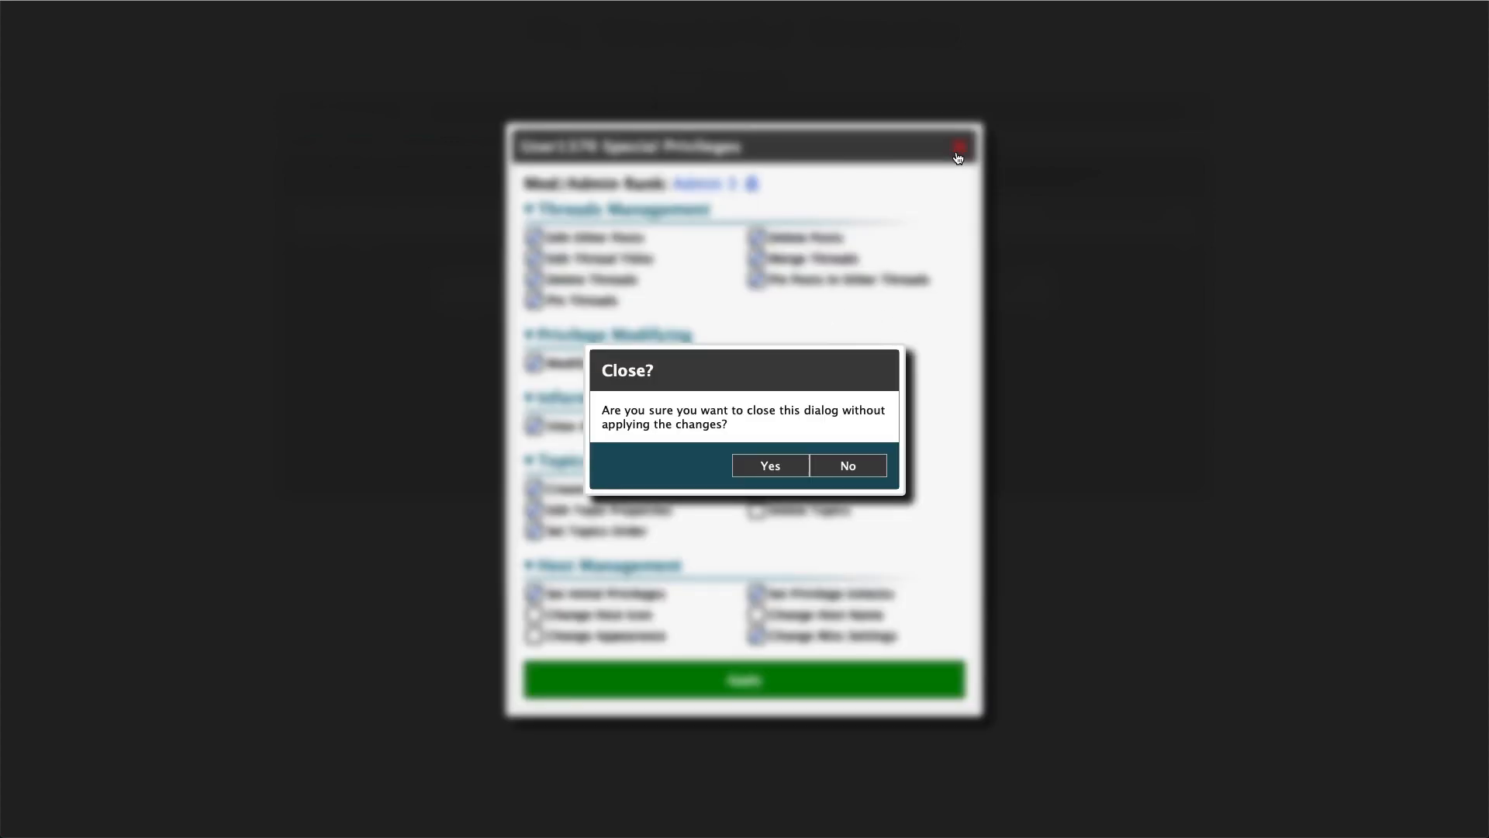
{"action": "left_click", "coordinate": [771, 469]}
{"action": "left_click", "coordinate": [958, 266]}
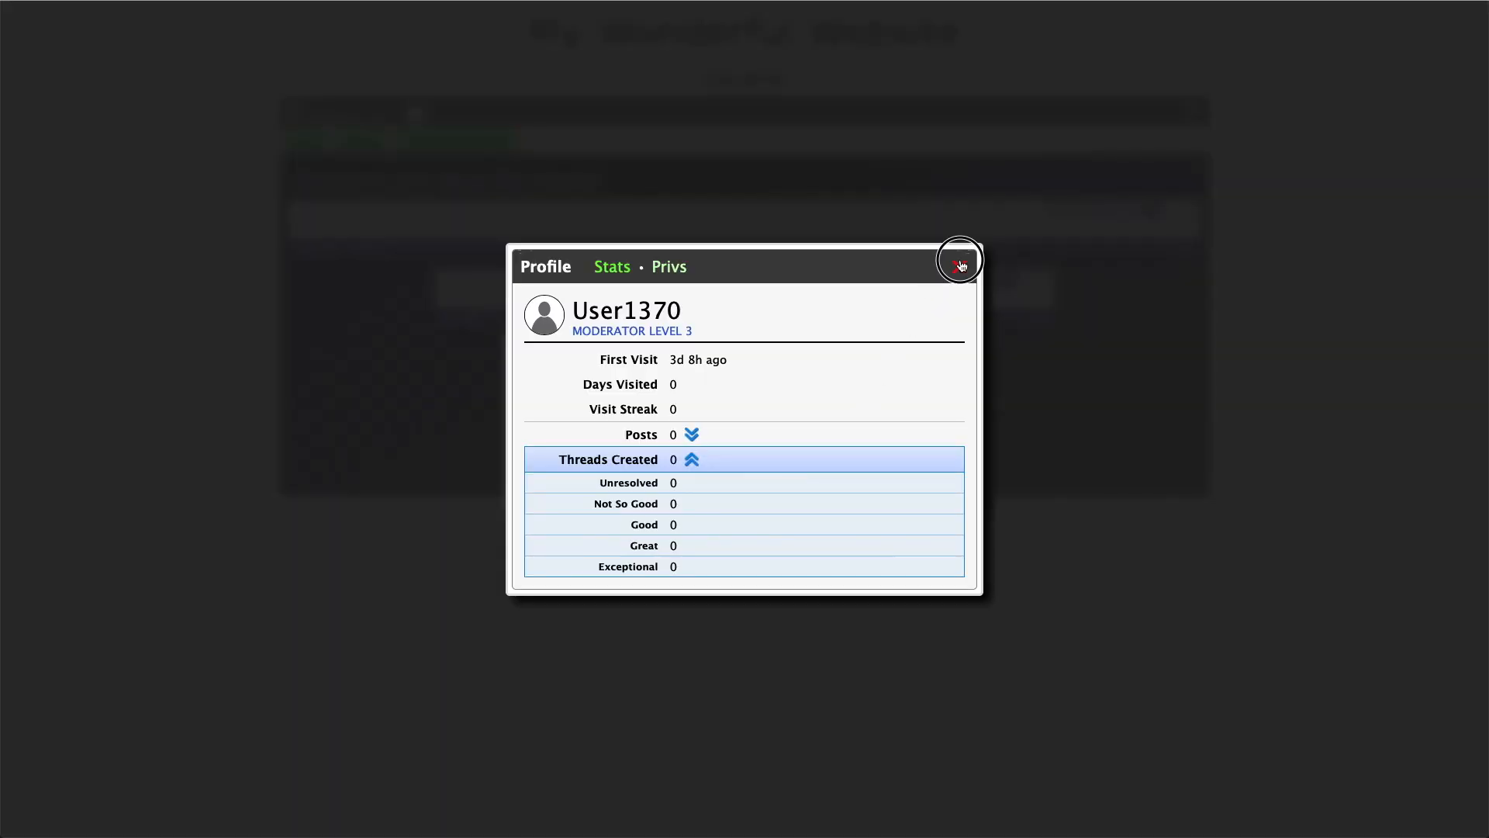
{"action": "left_click", "coordinate": [958, 355]}
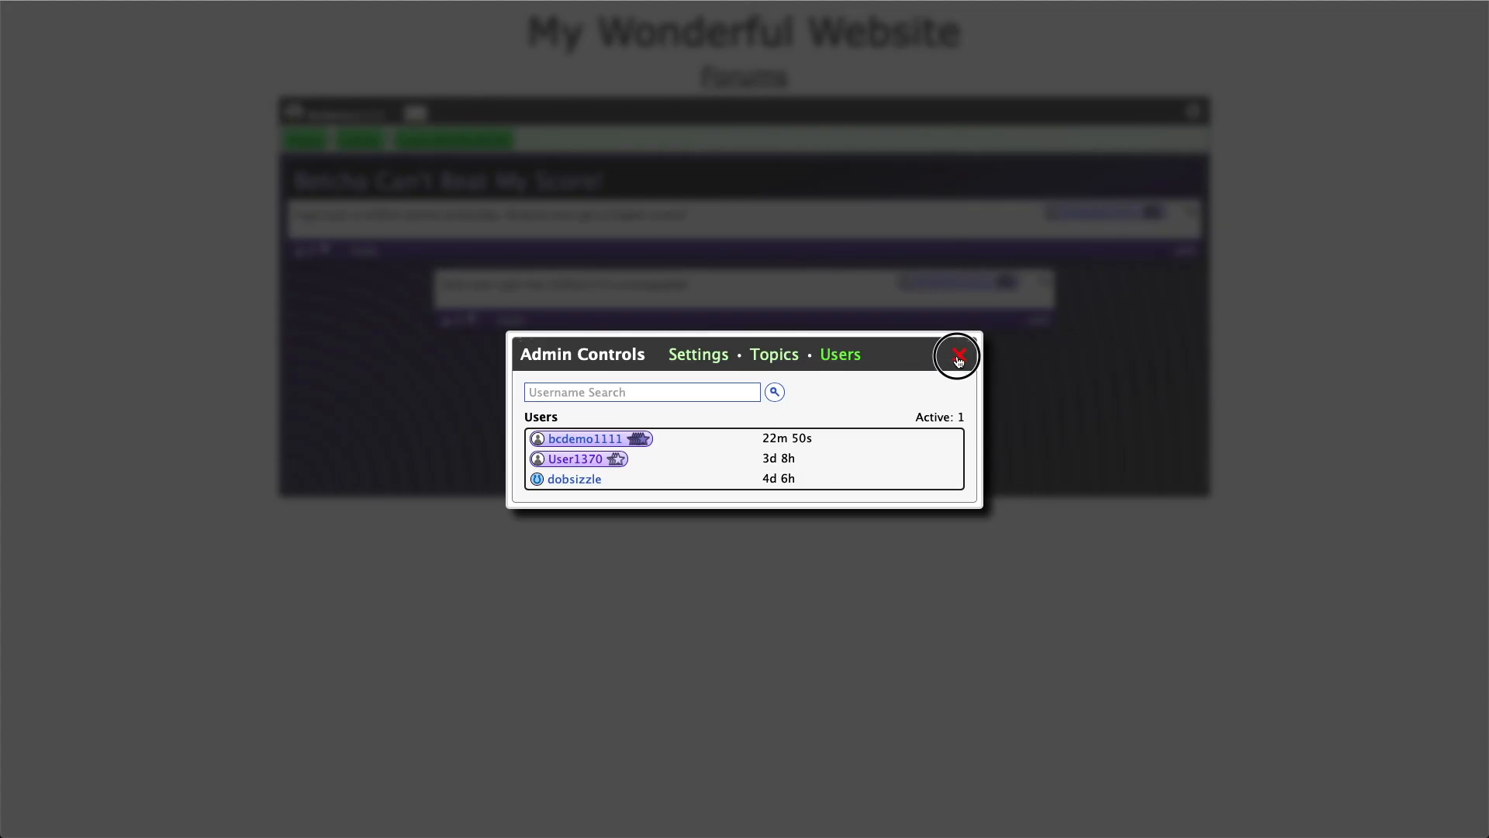